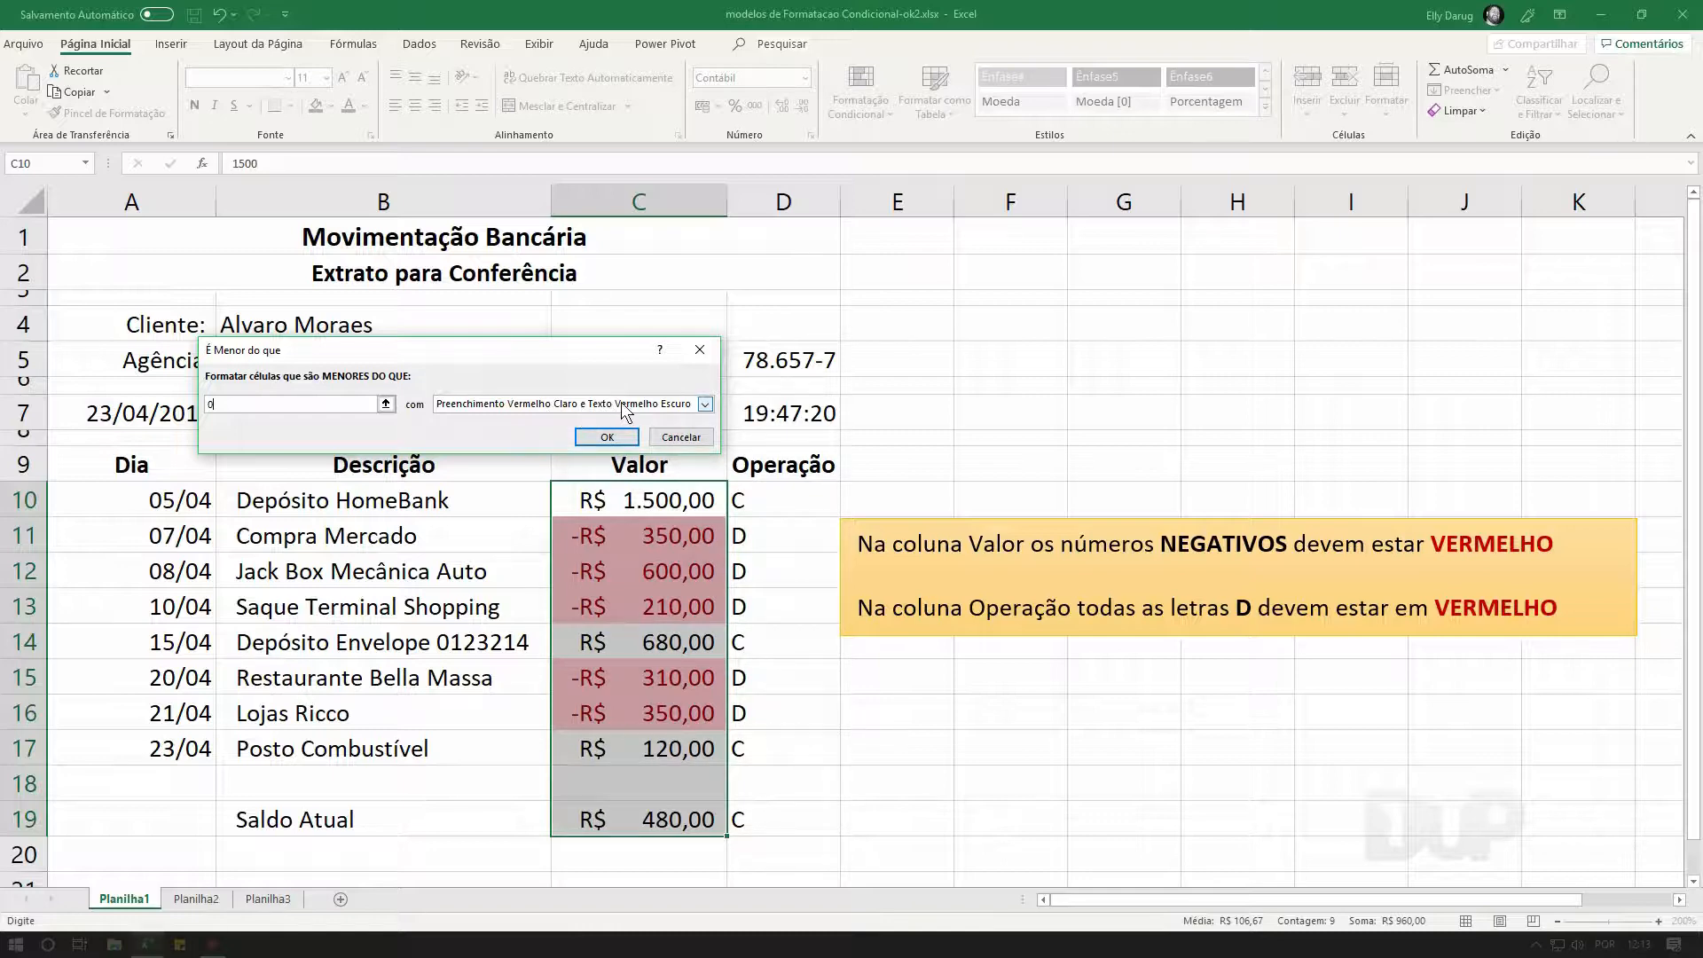
- Apply the Texto Vermelho format to the less-than-0 highlight rule for the Valor cells C10:C19
left_click(657, 402)
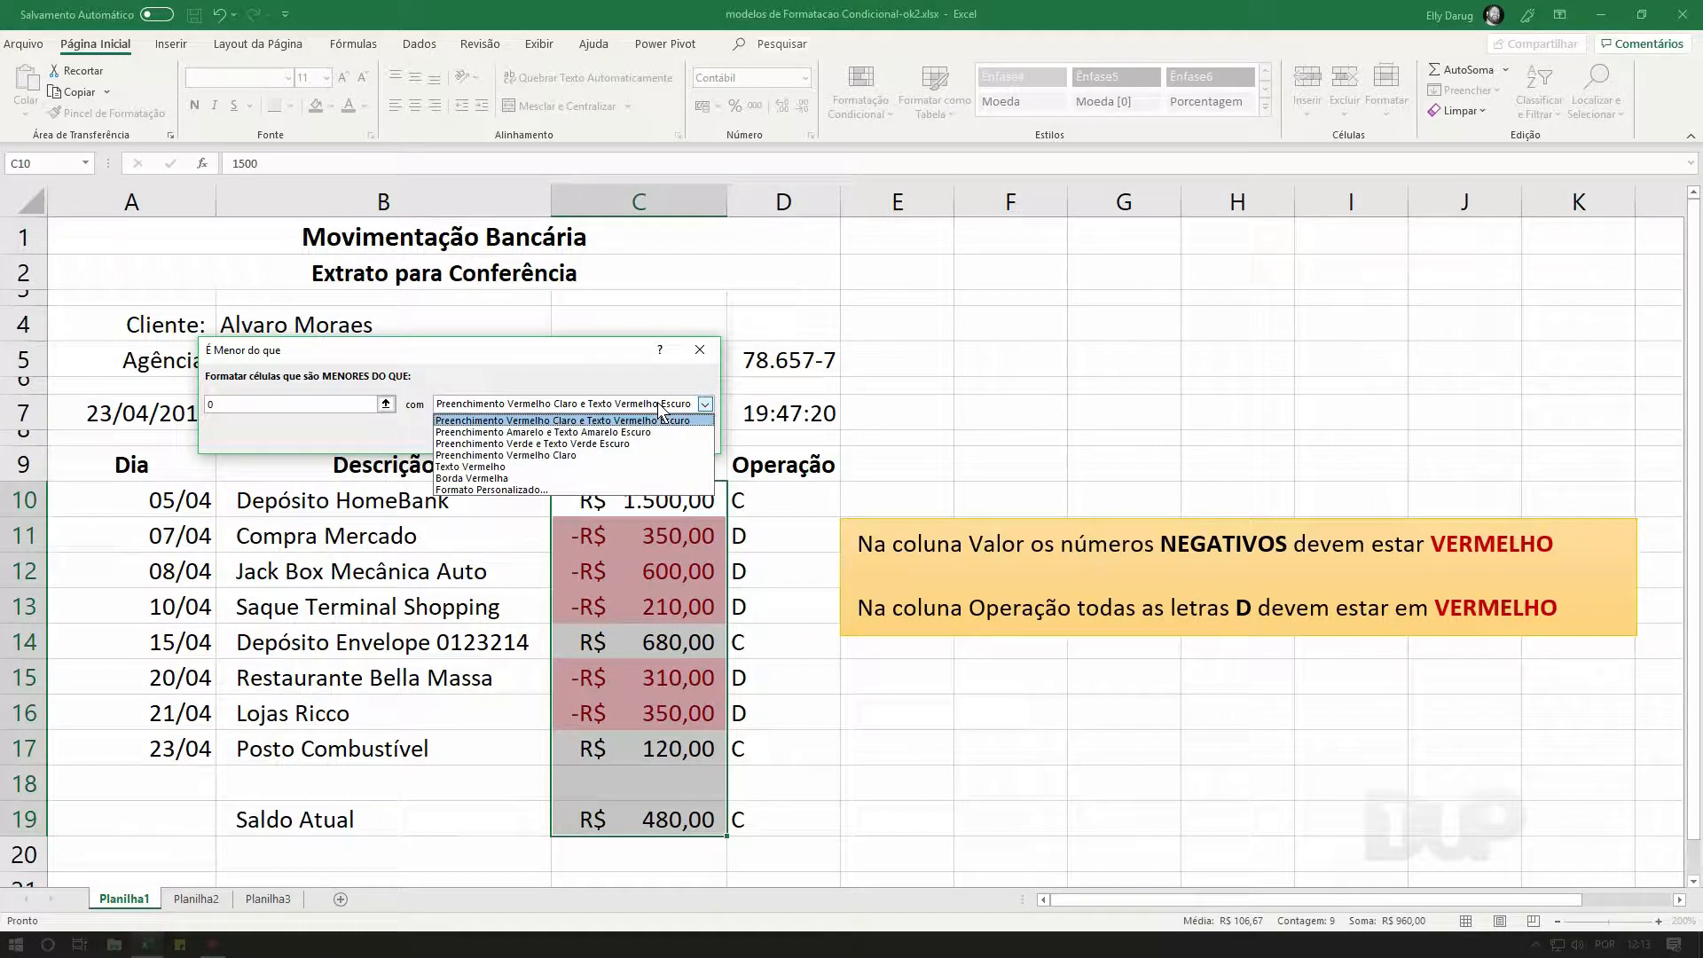
left_click(477, 468)
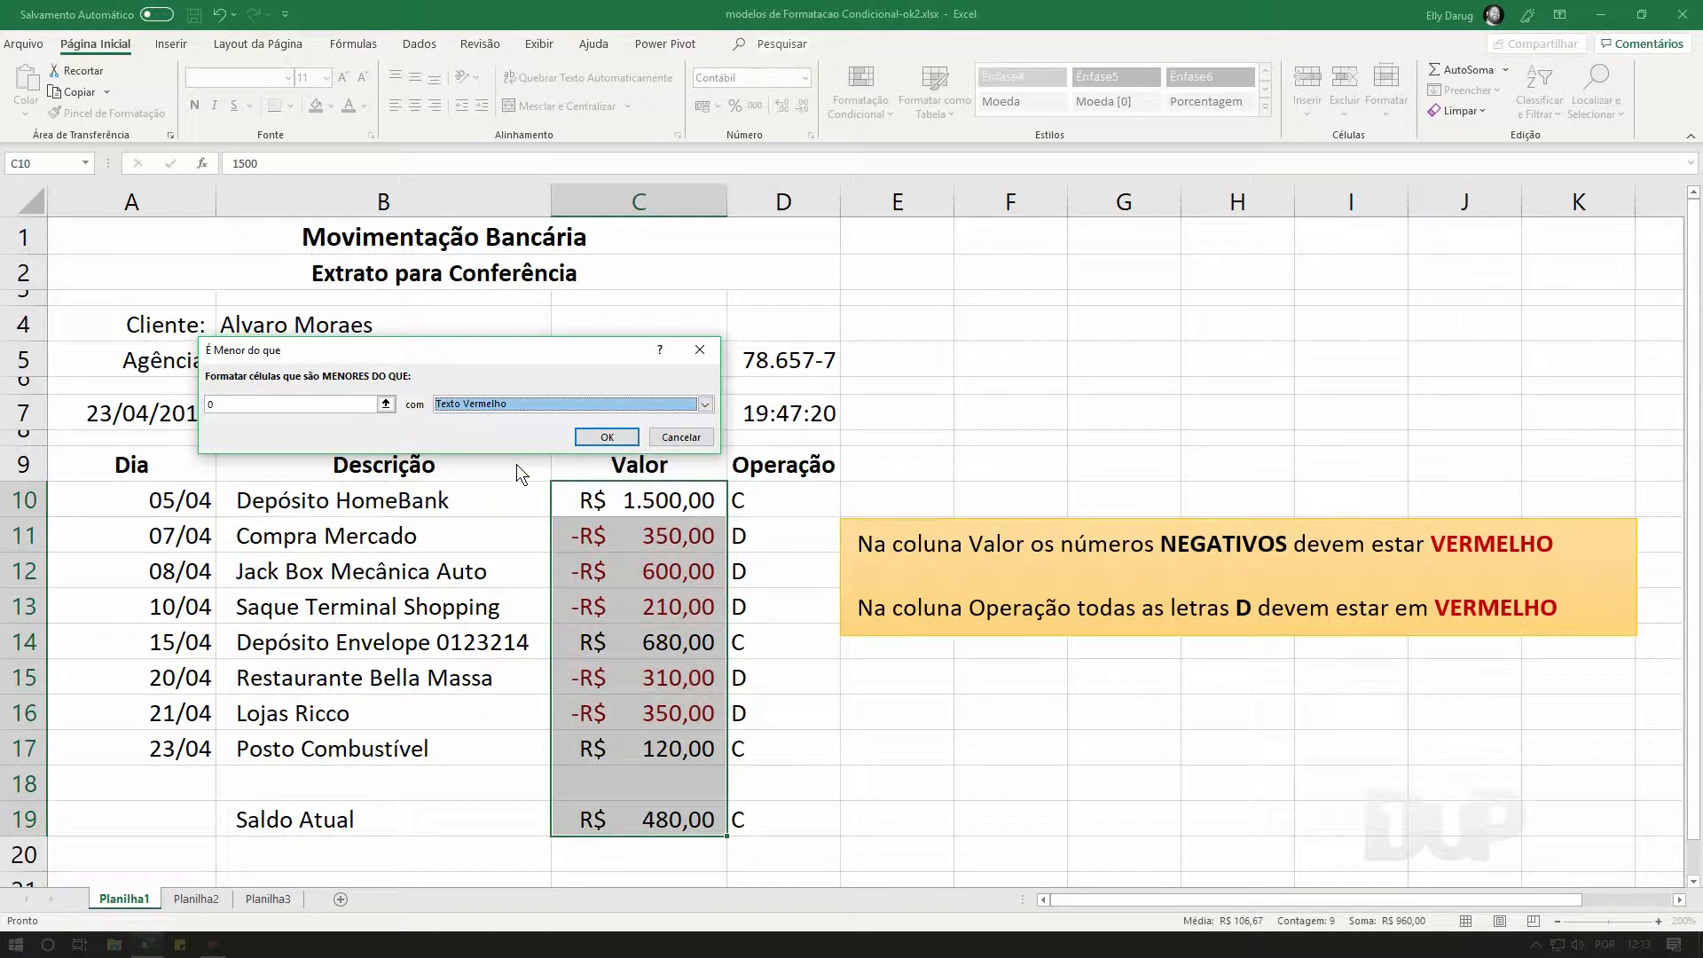
left_click(607, 438)
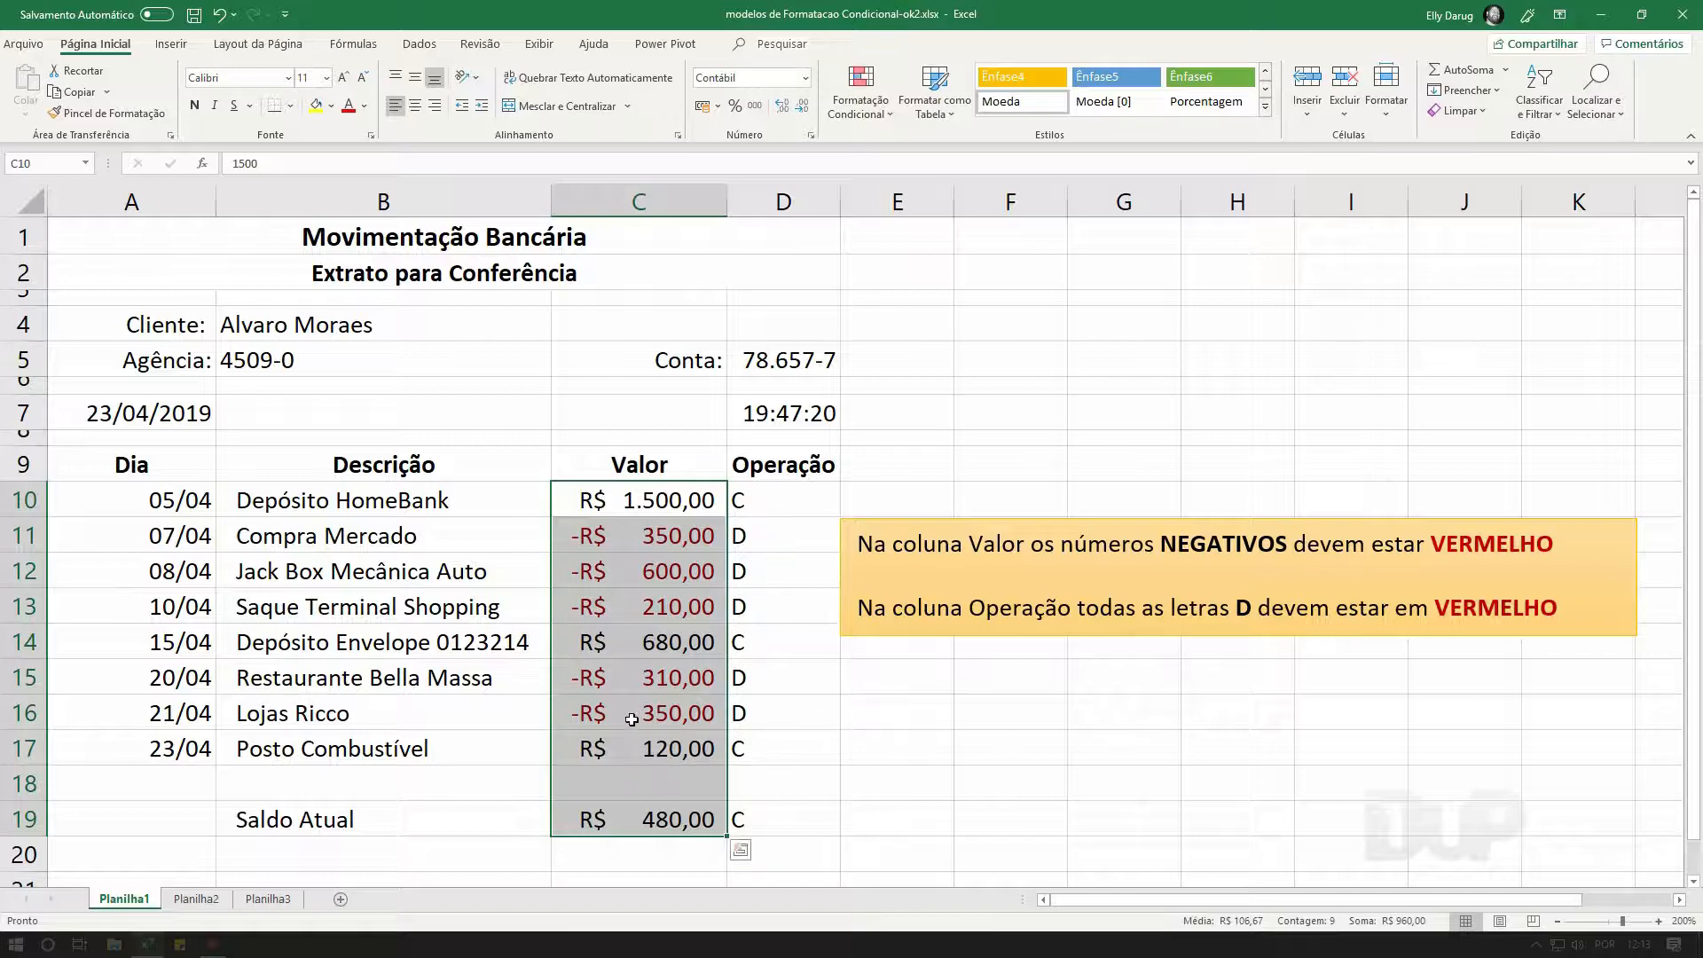
- Change the Posto Combustível amount in C17 to -120
left_click(602, 748)
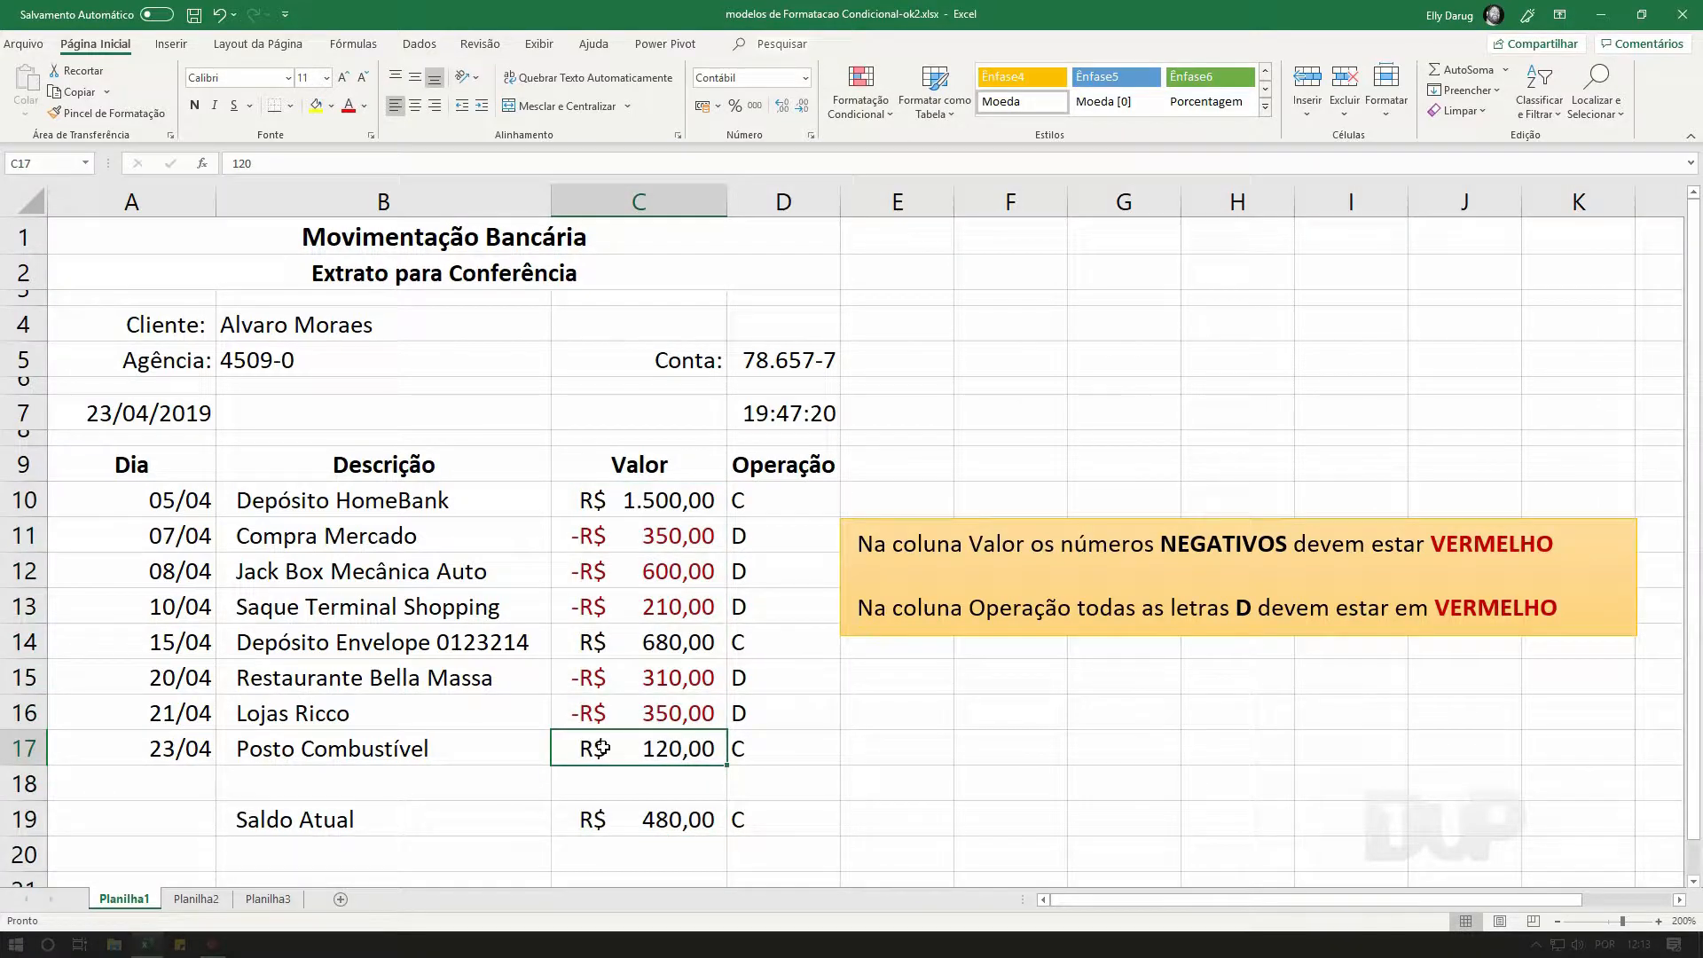
type("-120")
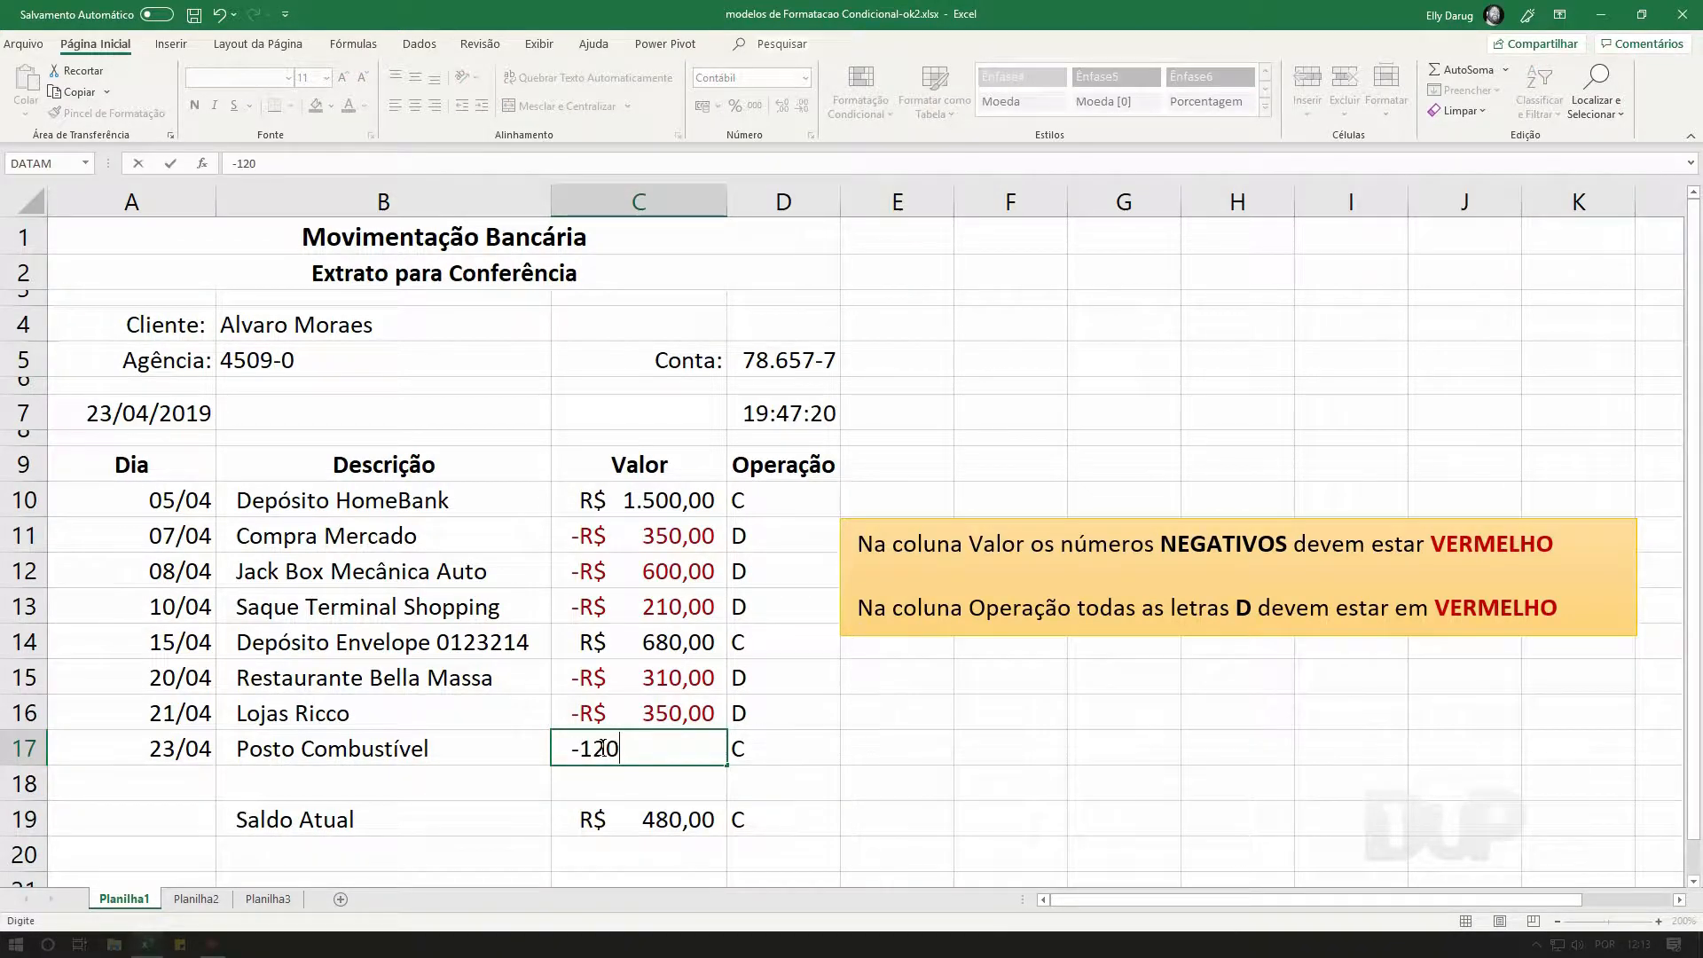
key("Return")
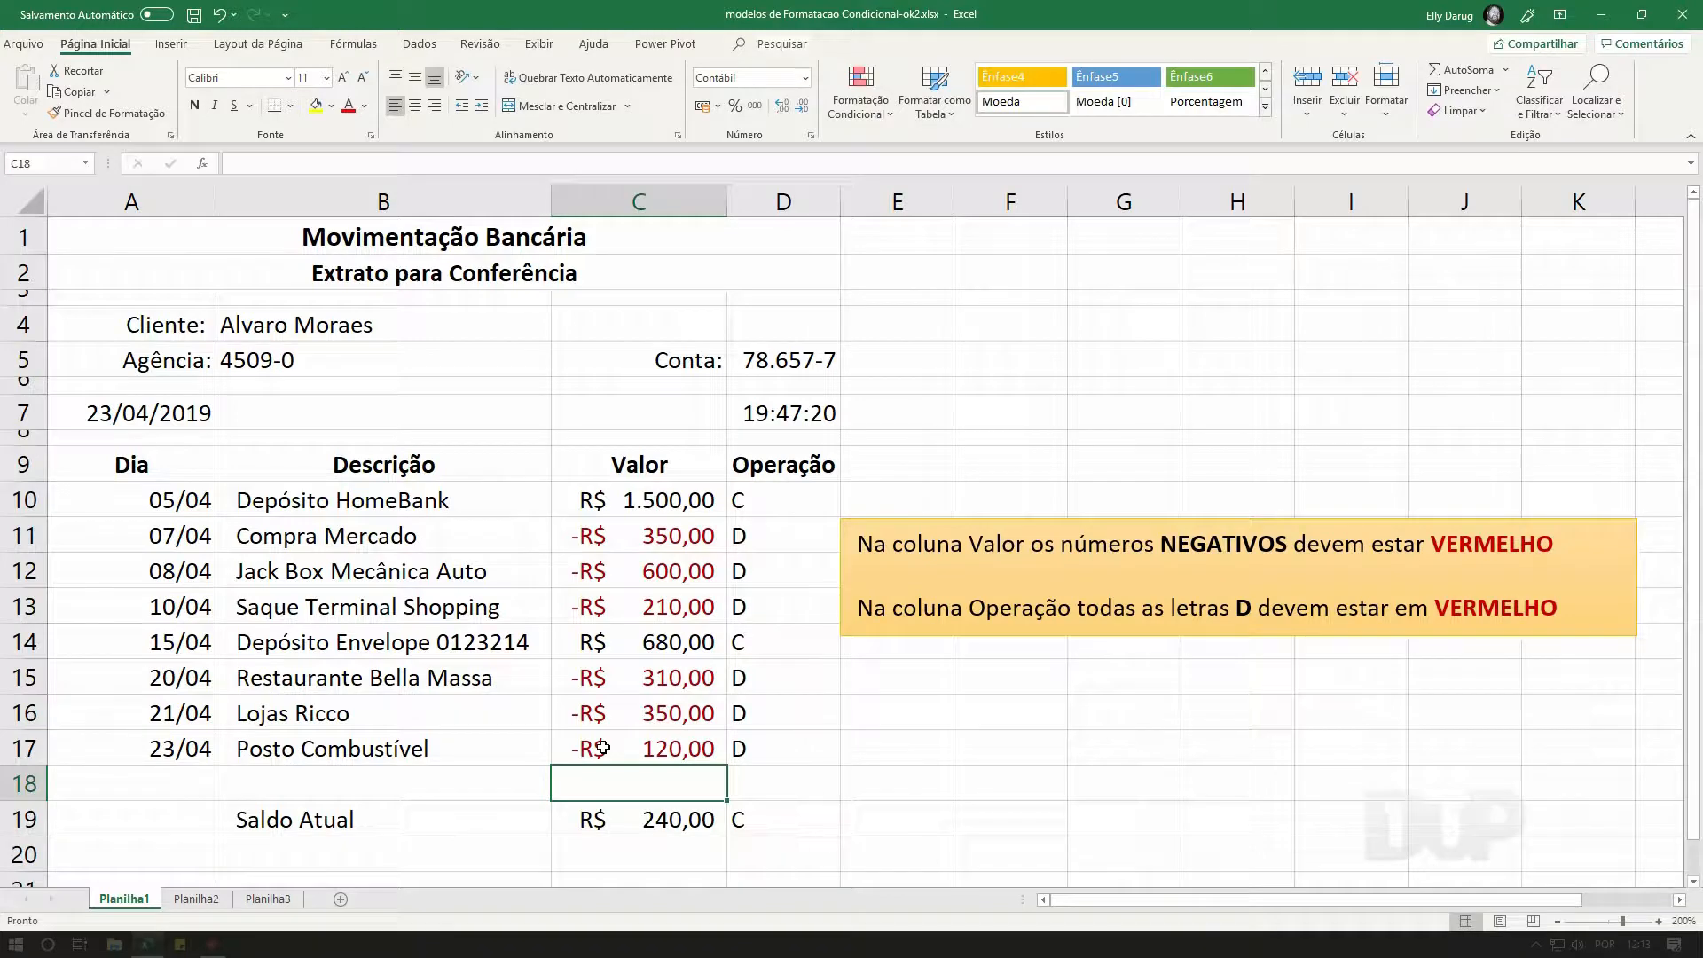
- Add a text-contains highlight rule for "d" with Texto Vermelho to the Operação cells D10:D19
left_click(789, 493)
left_click_drag(789, 493, 784, 811)
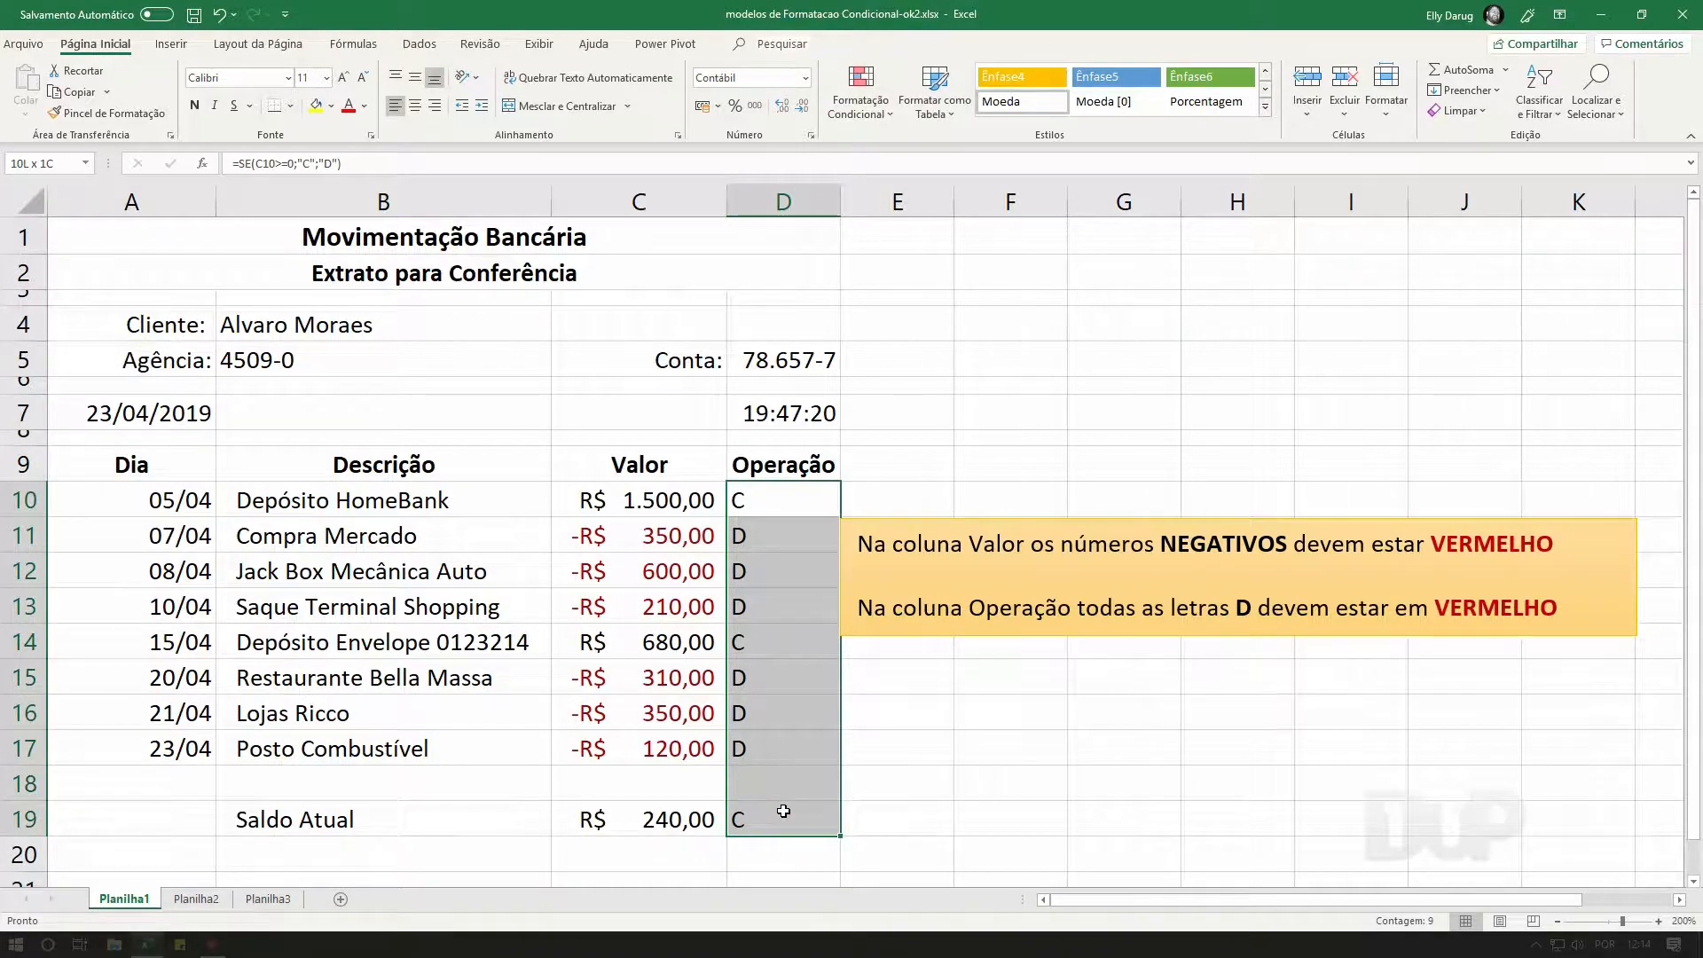
left_click_drag(784, 810, 782, 811)
left_click(870, 110)
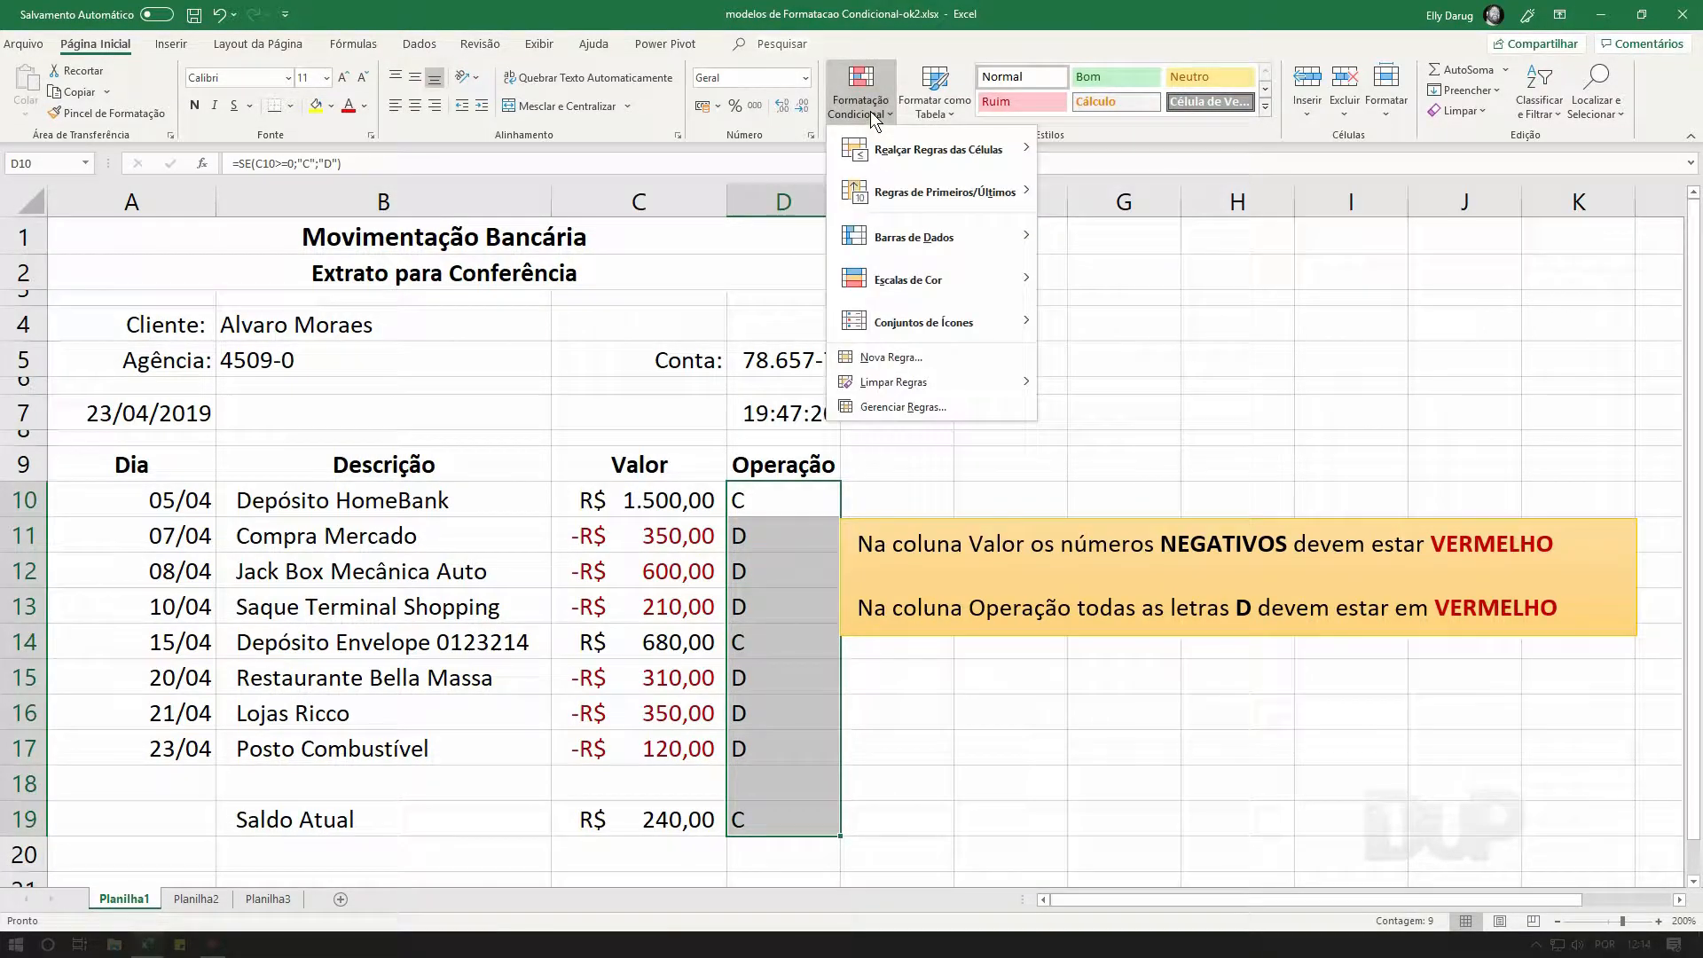
mouse_move(880, 142)
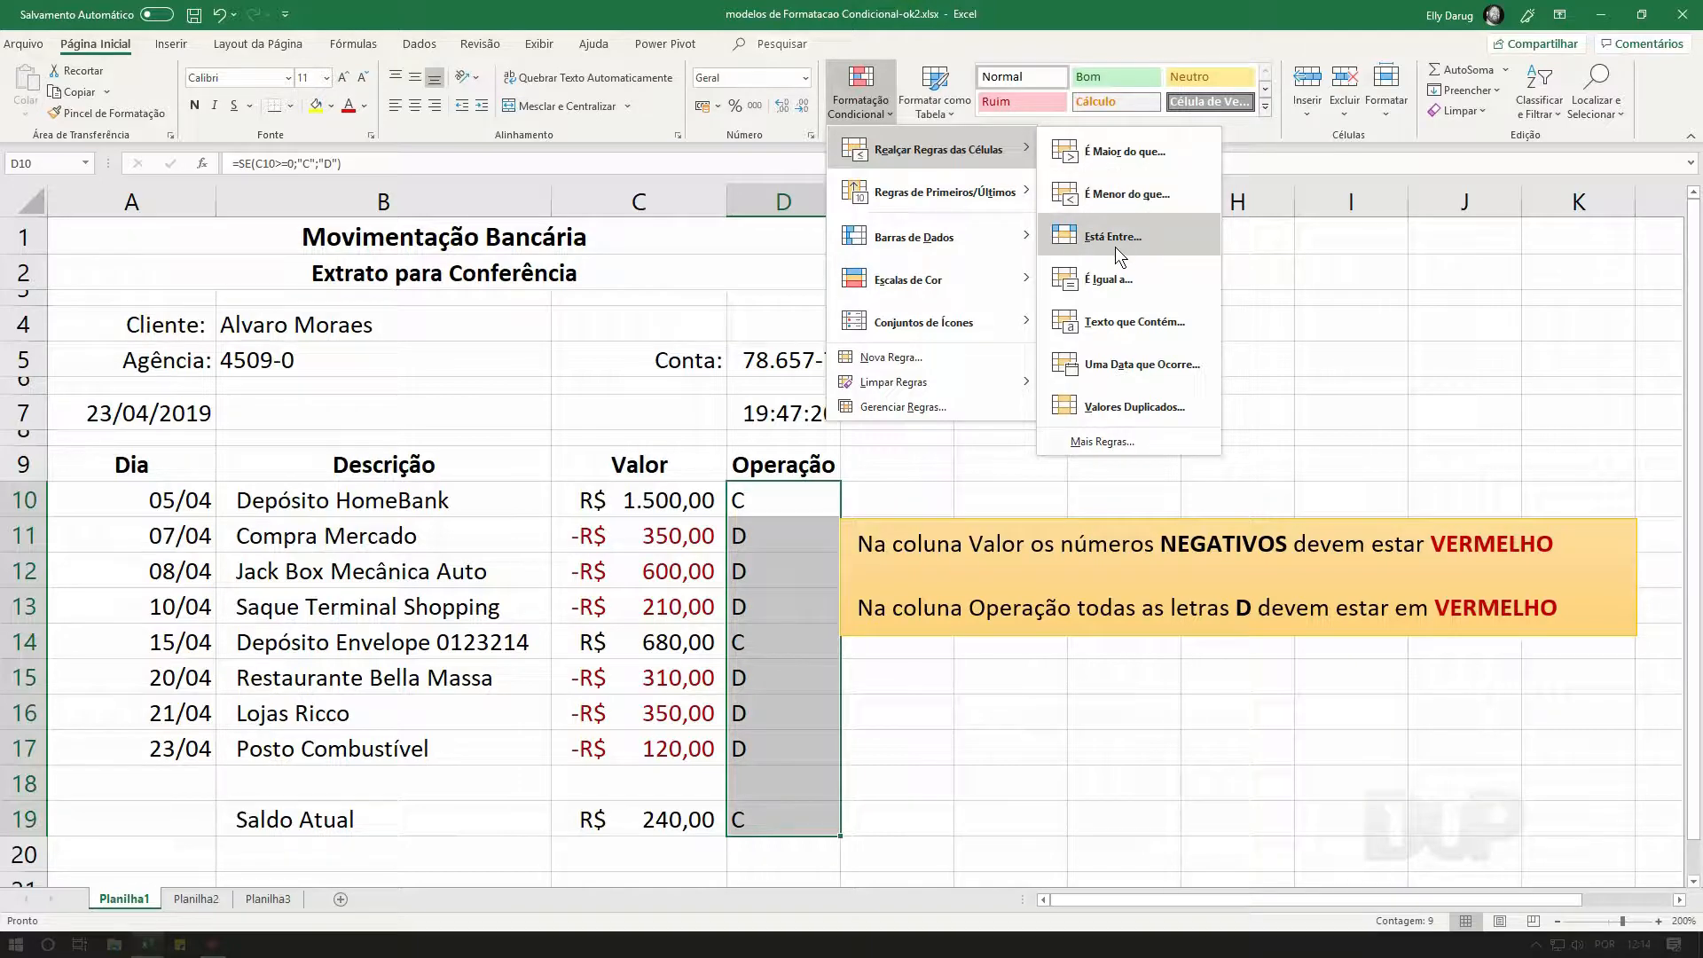
left_click(1120, 322)
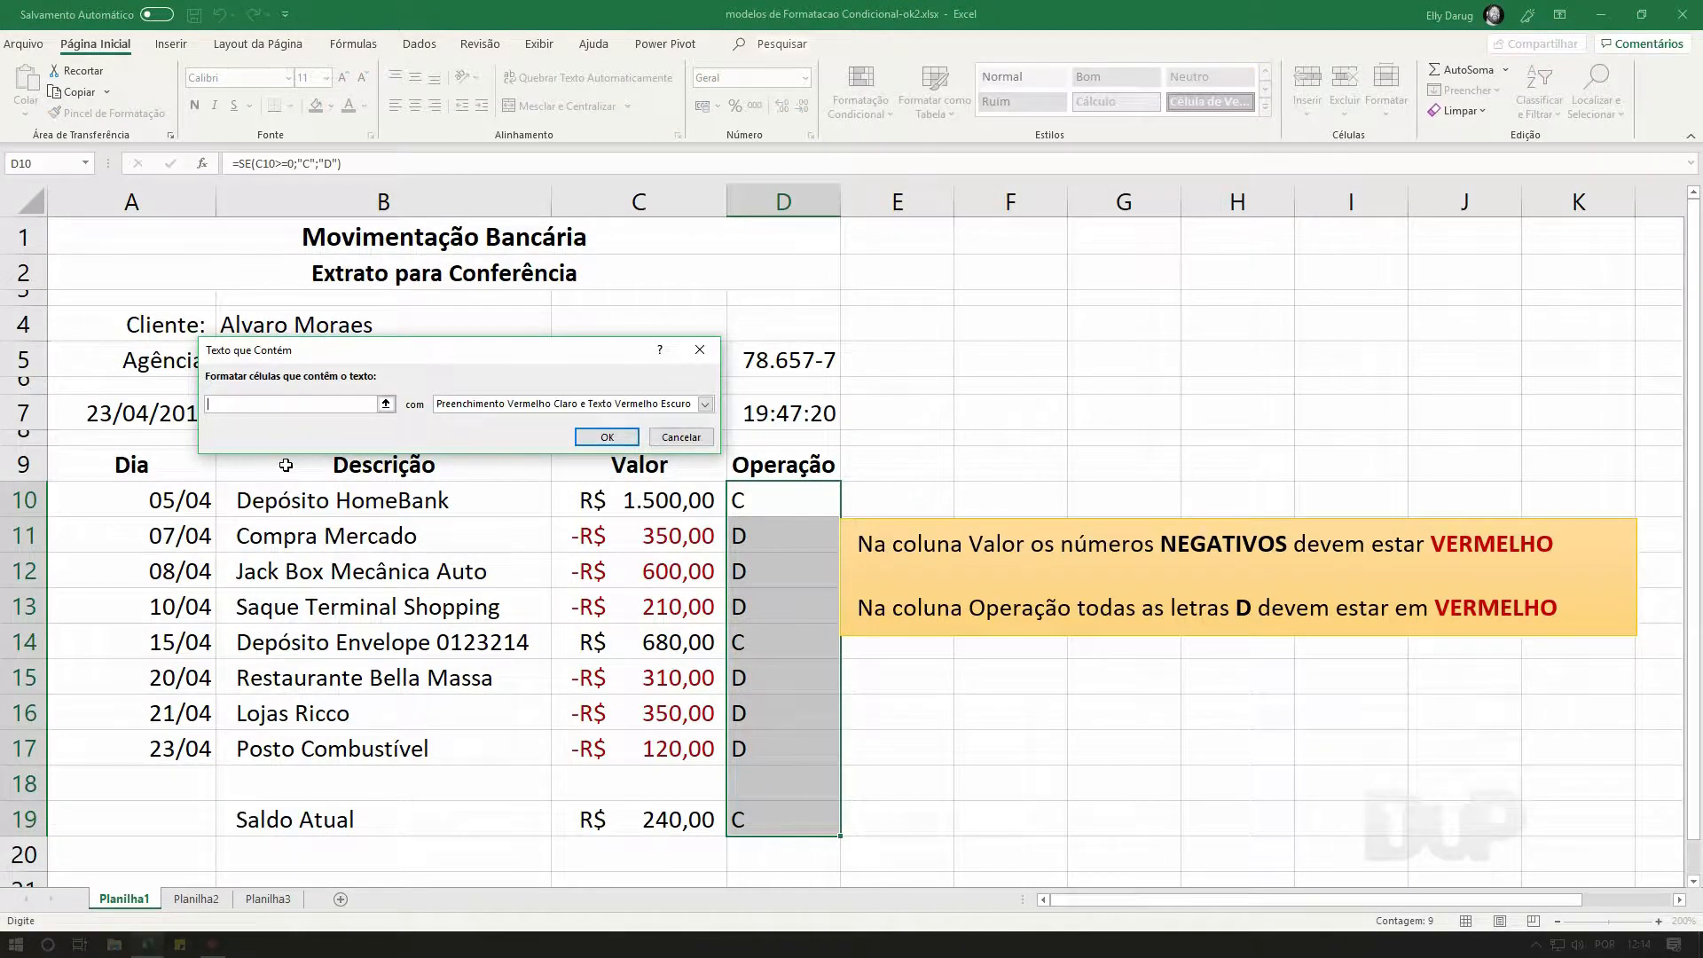
type("D")
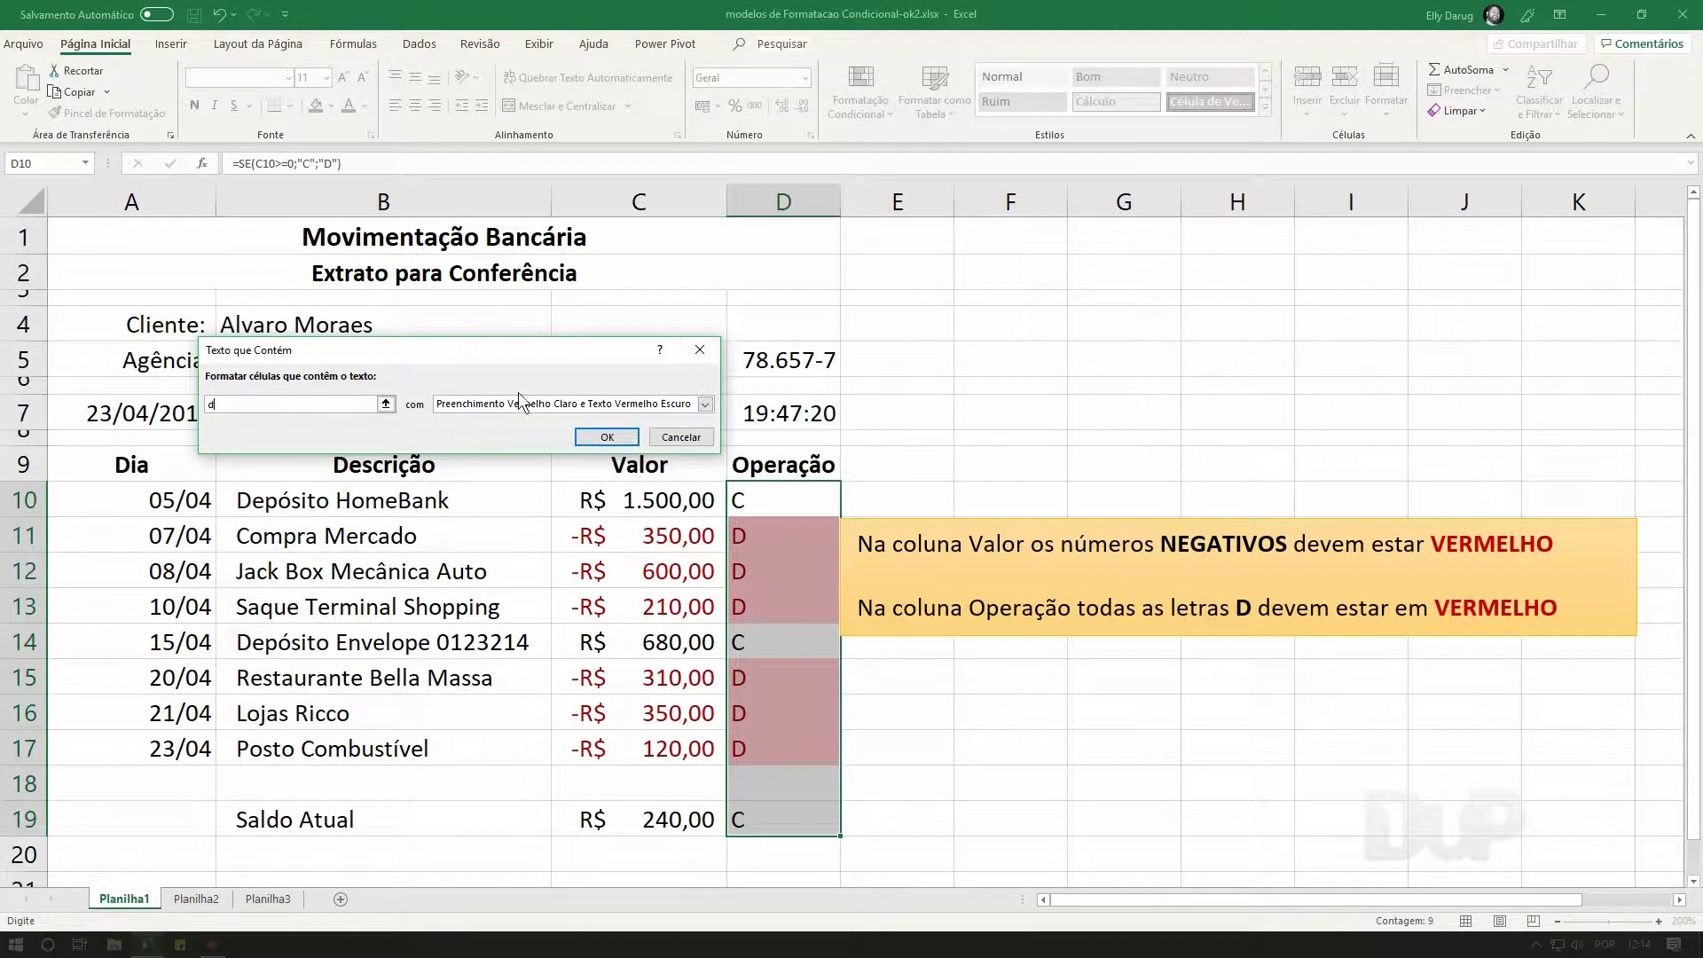
left_click(487, 403)
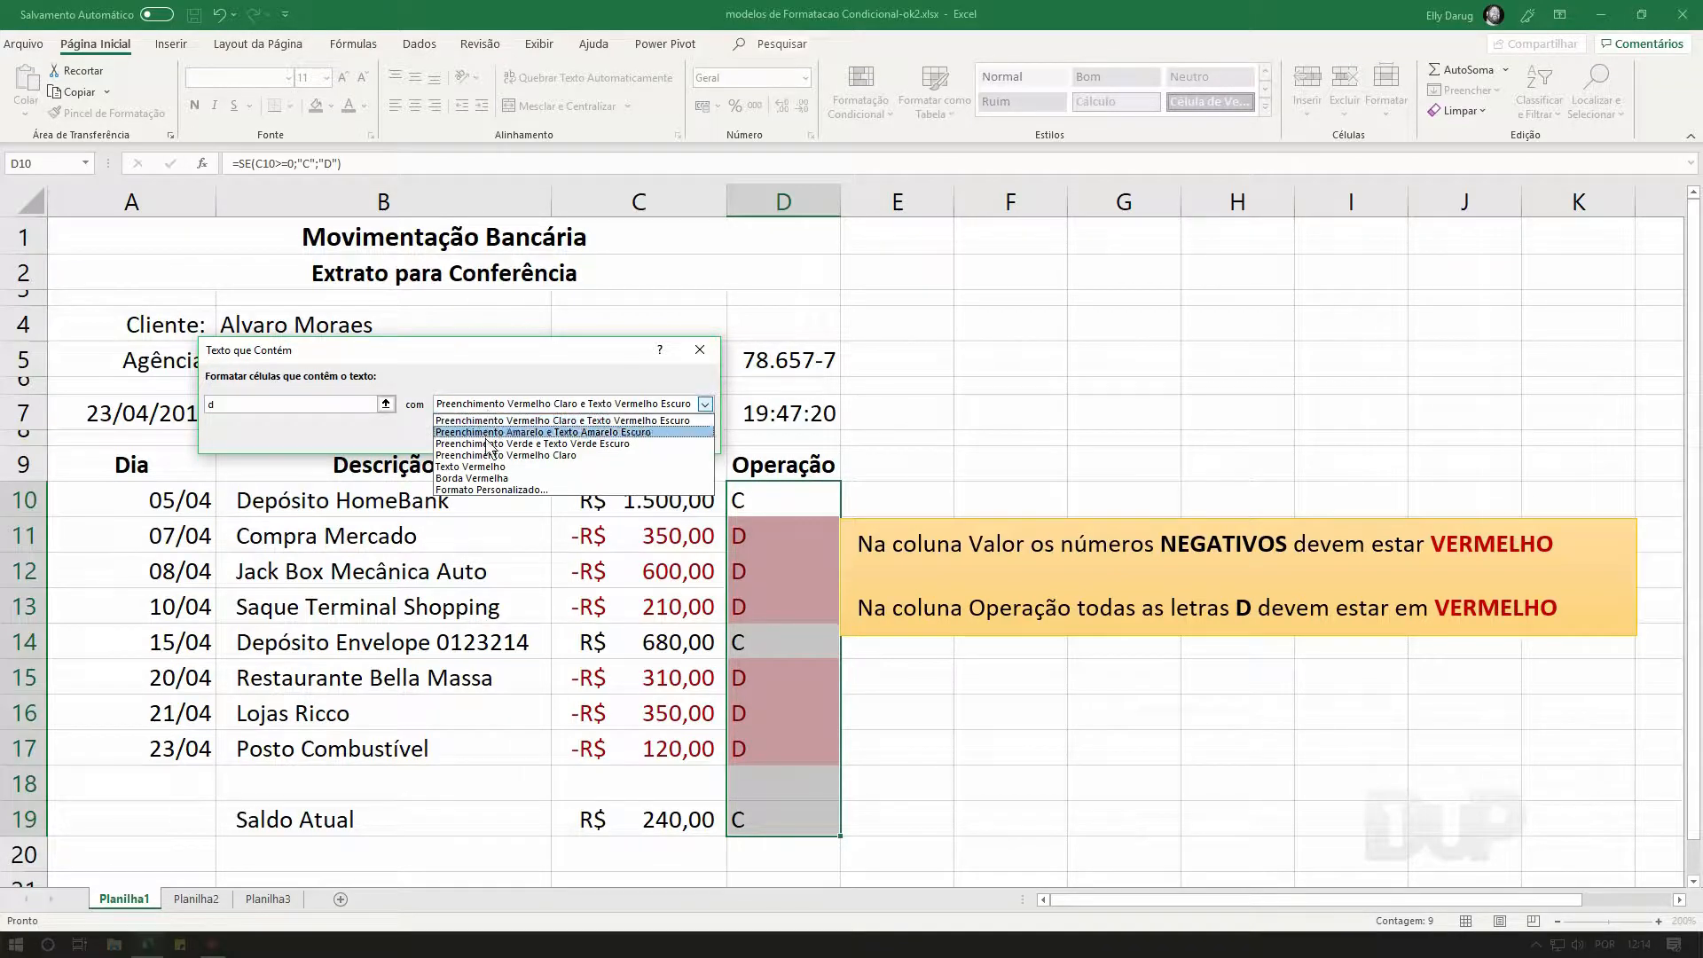
left_click(493, 468)
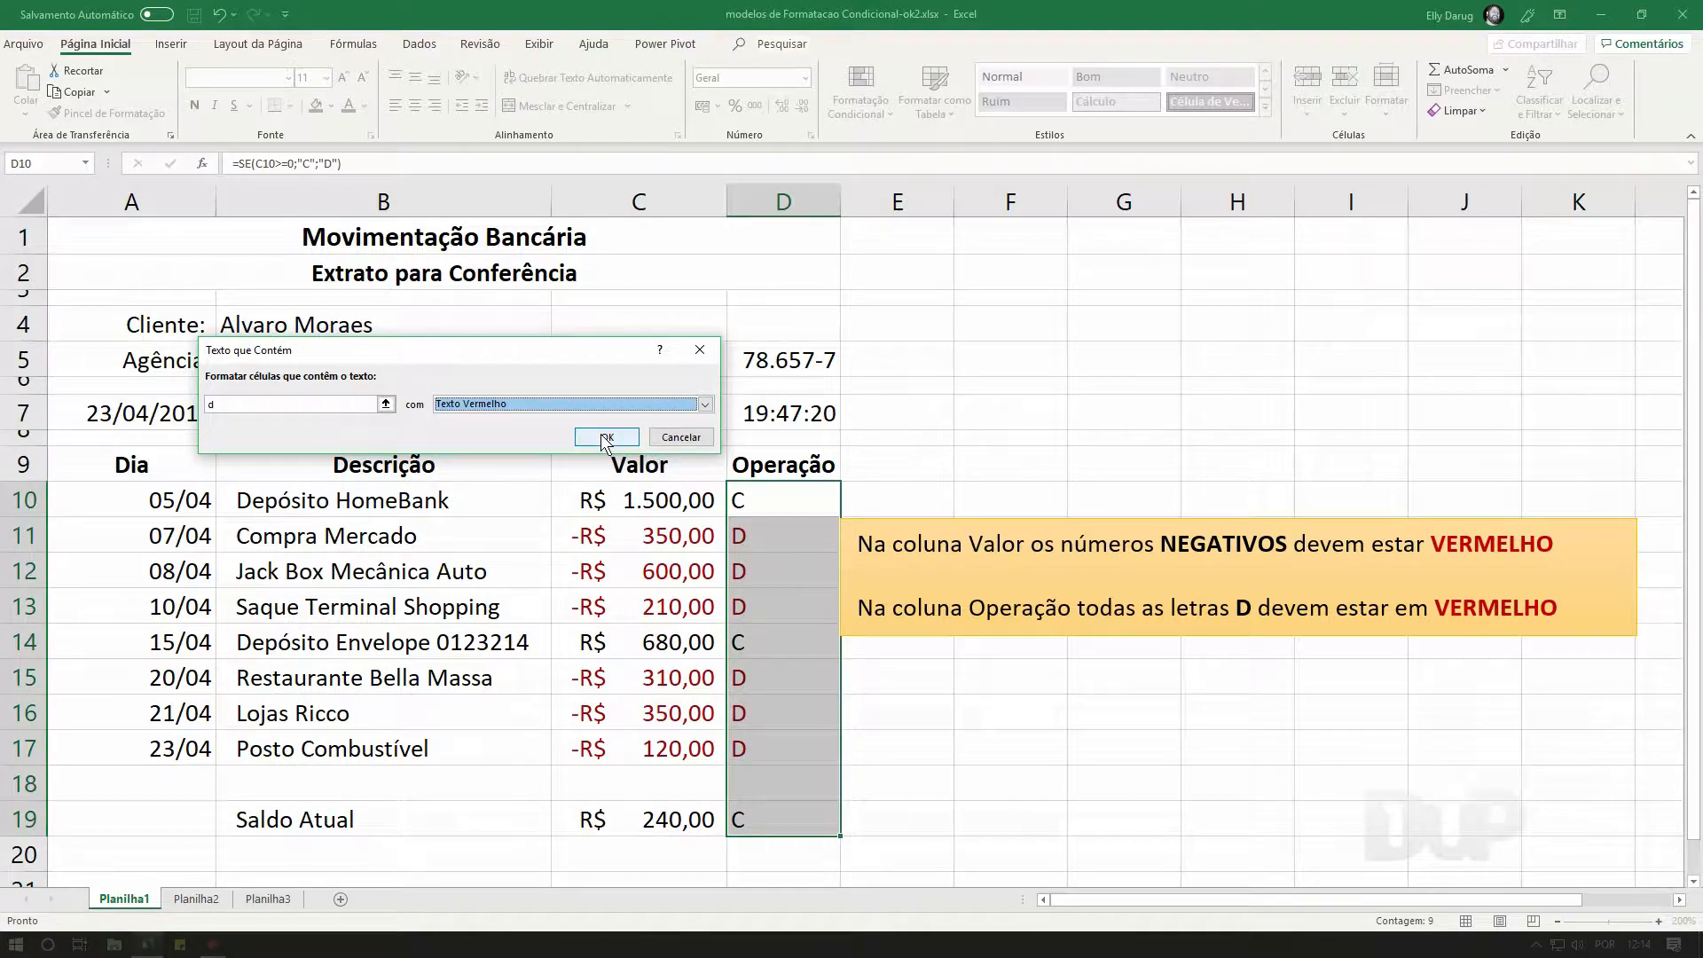
left_click(600, 441)
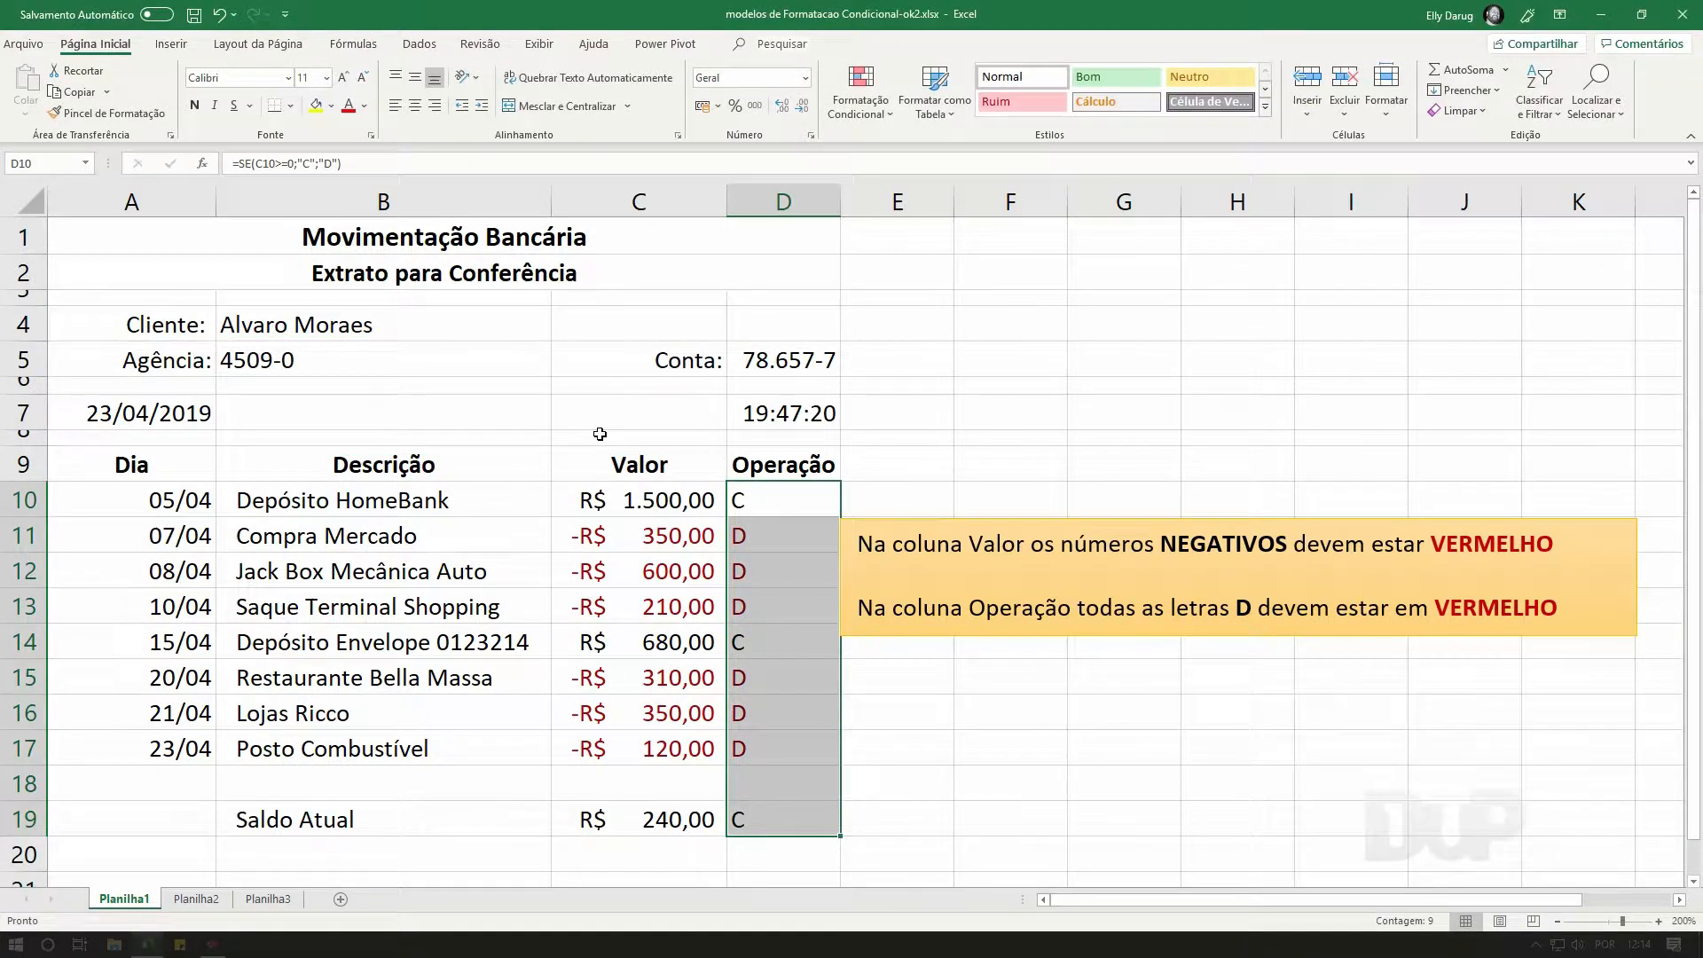
- Change the Posto Combustível amount in C17 to -400
left_click(657, 747)
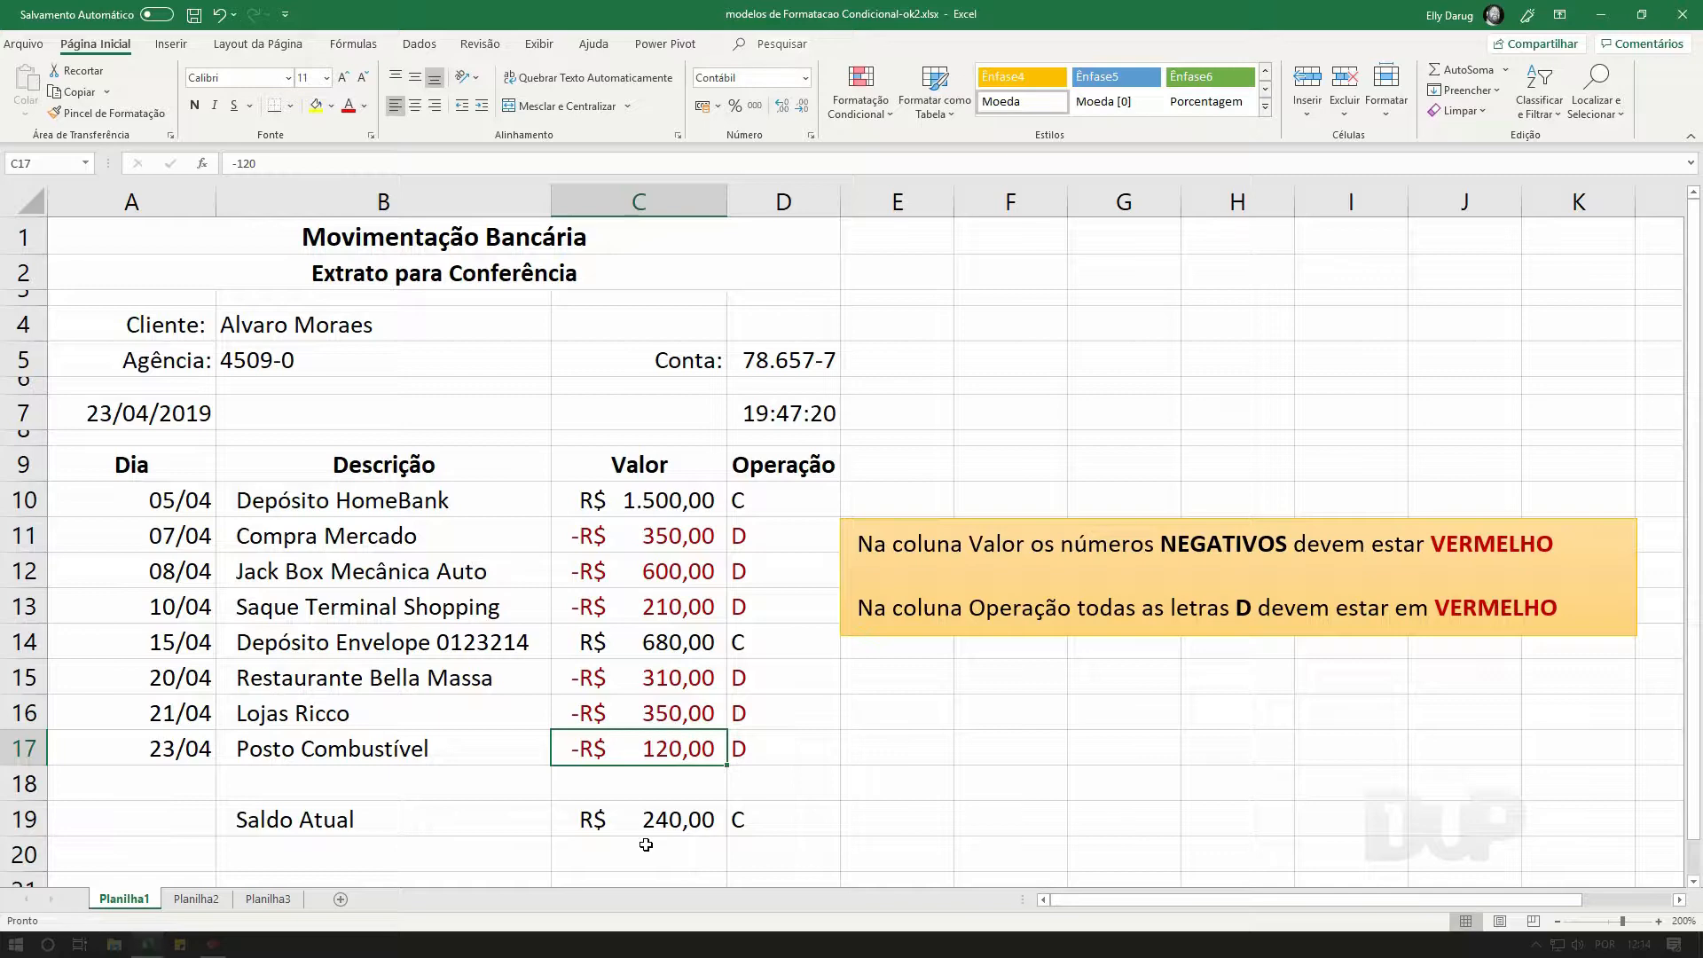
key("BackSpace")
type("-400")
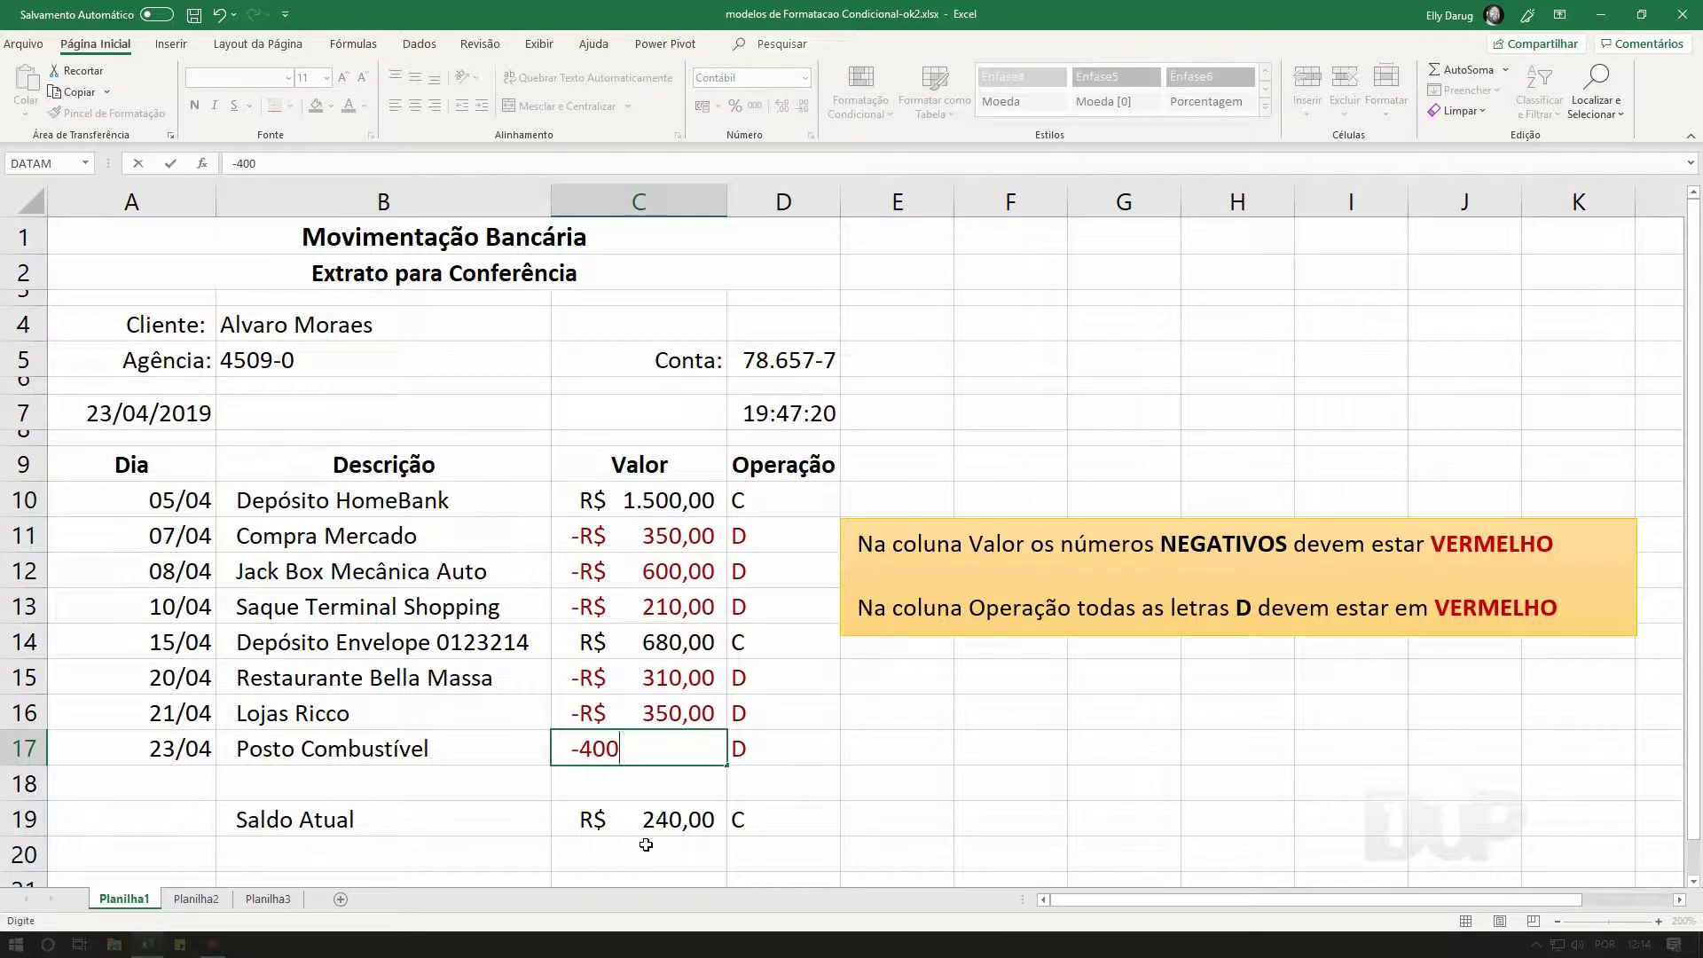
key("Return")
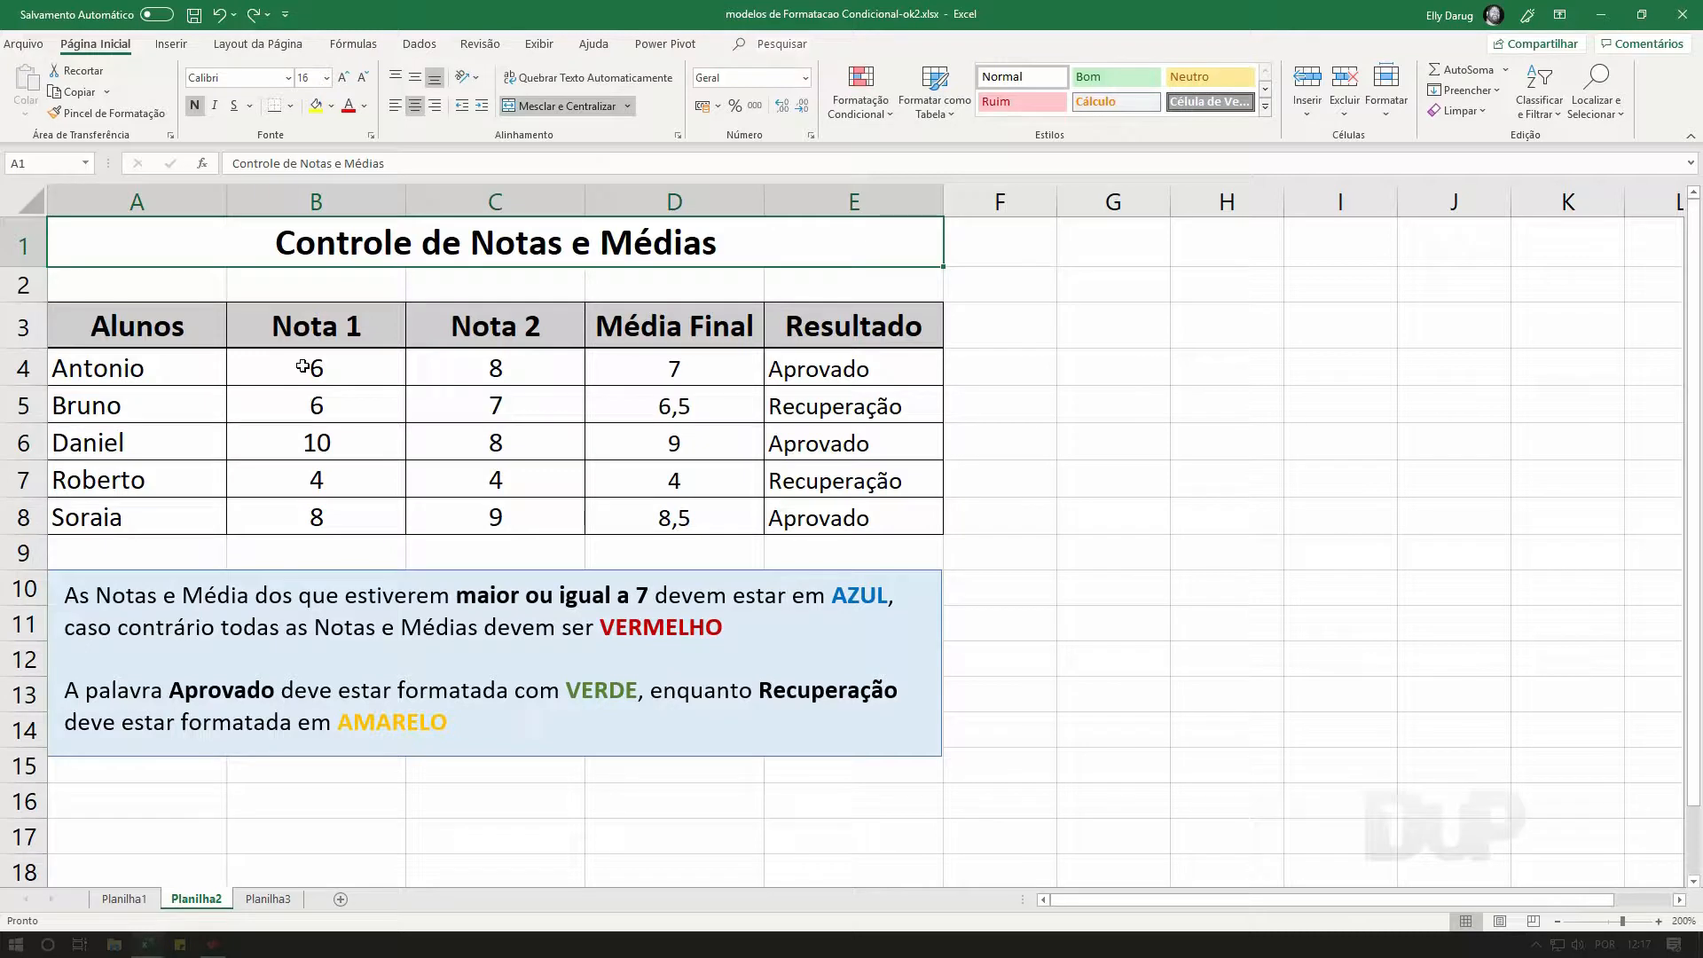
- Set up a greater-than highlight rule with threshold 6,9 for the grades and averages in B4:D8 on Planilha2
left_click(303, 366)
left_click_drag(303, 366, 644, 509)
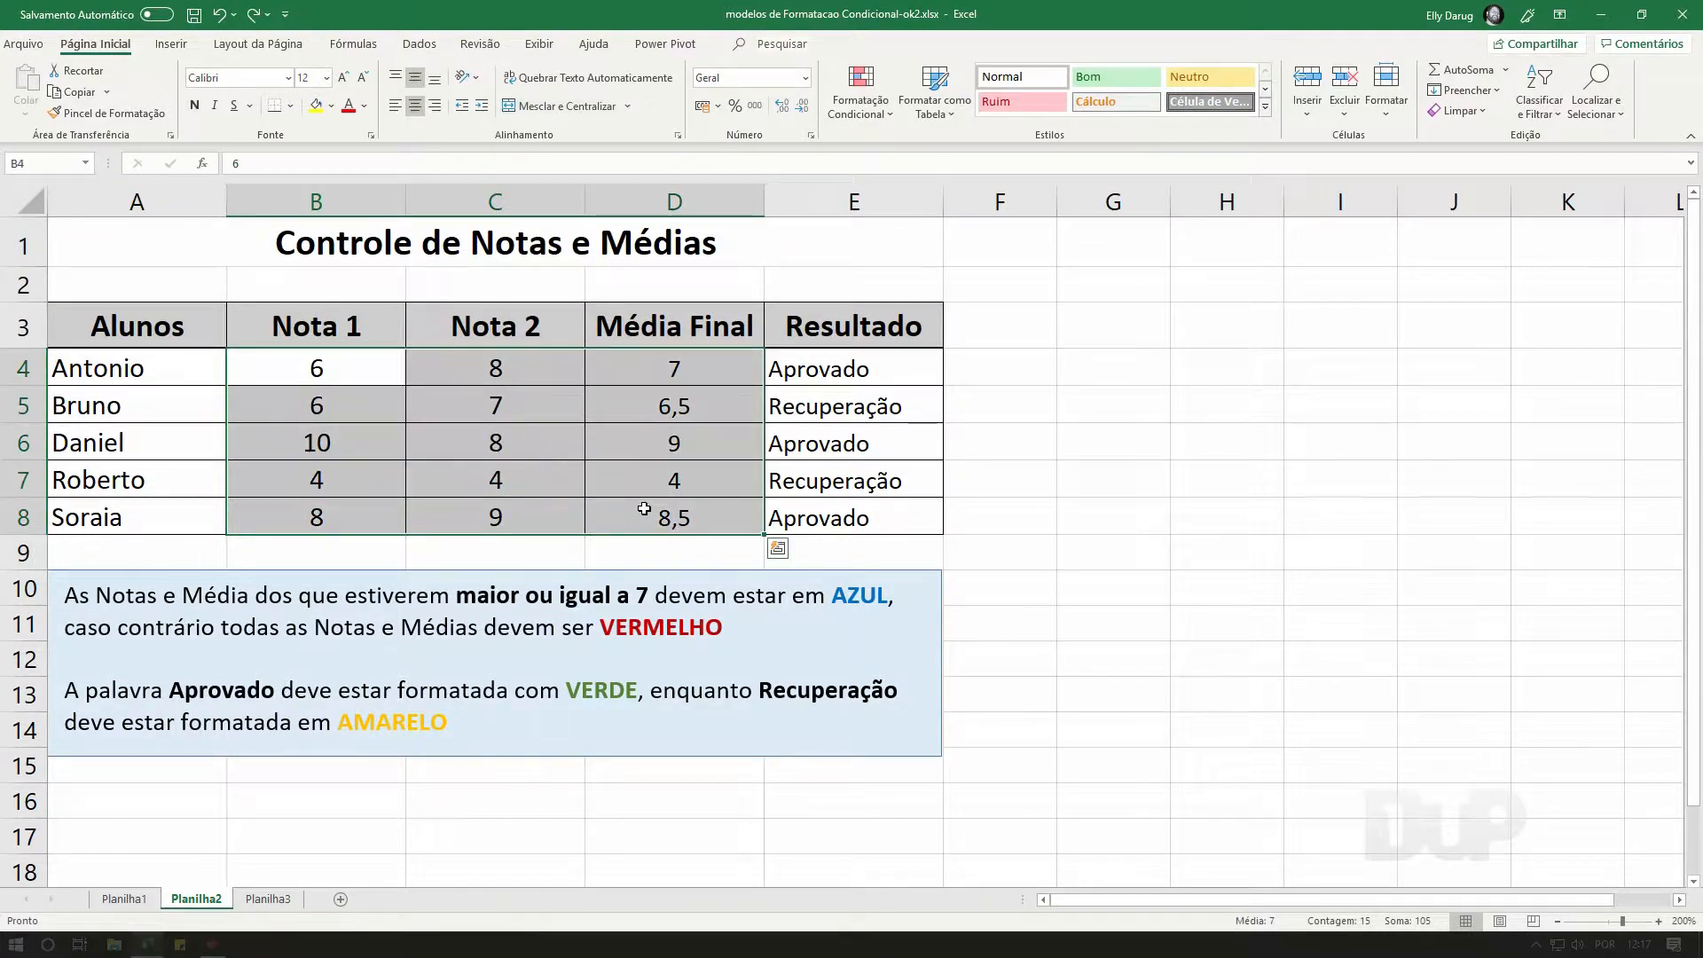
left_click(861, 111)
mouse_move(964, 149)
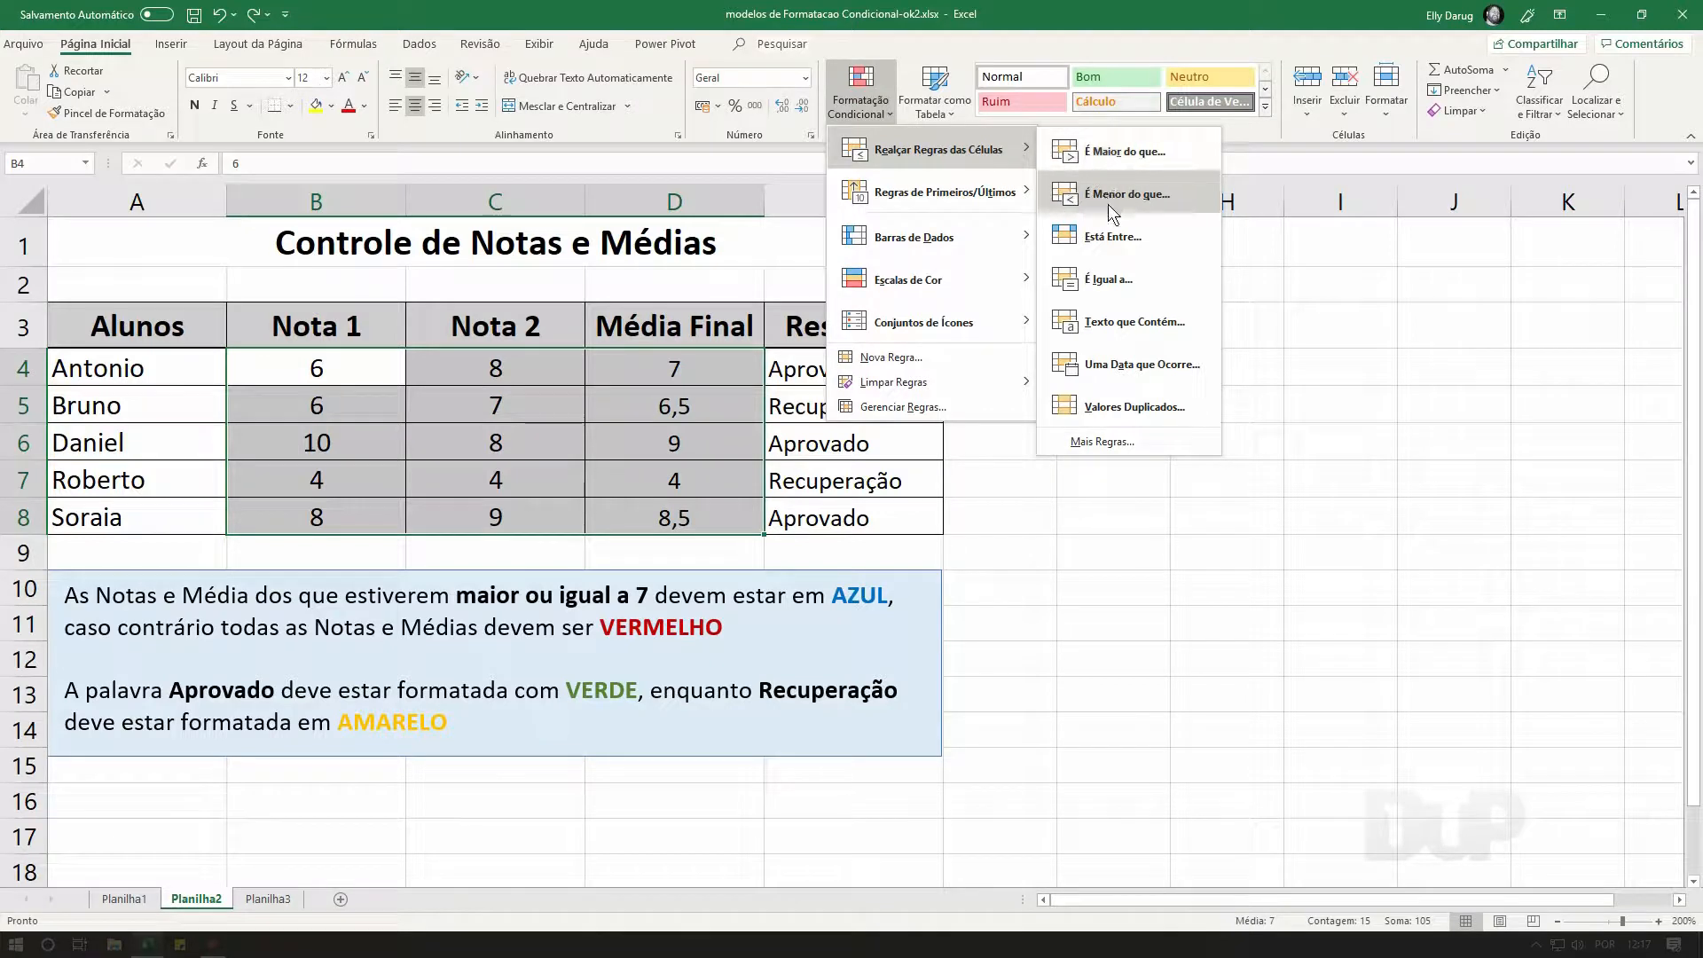
left_click(1113, 156)
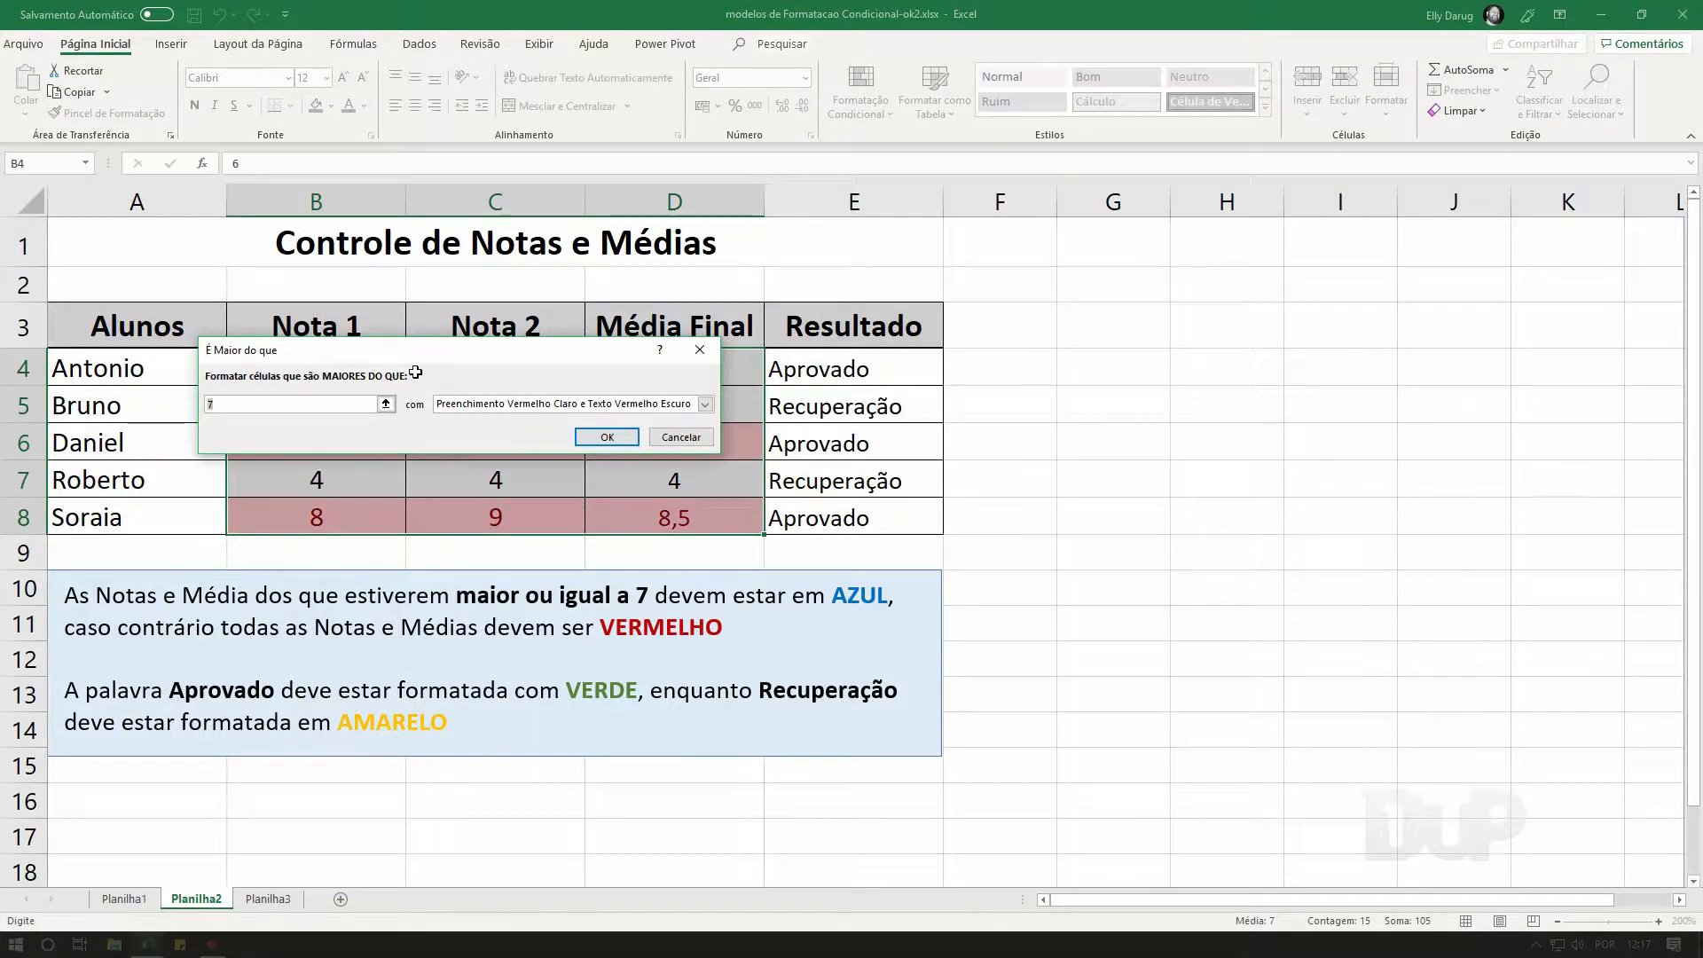
left_click_drag(433, 353, 1180, 318)
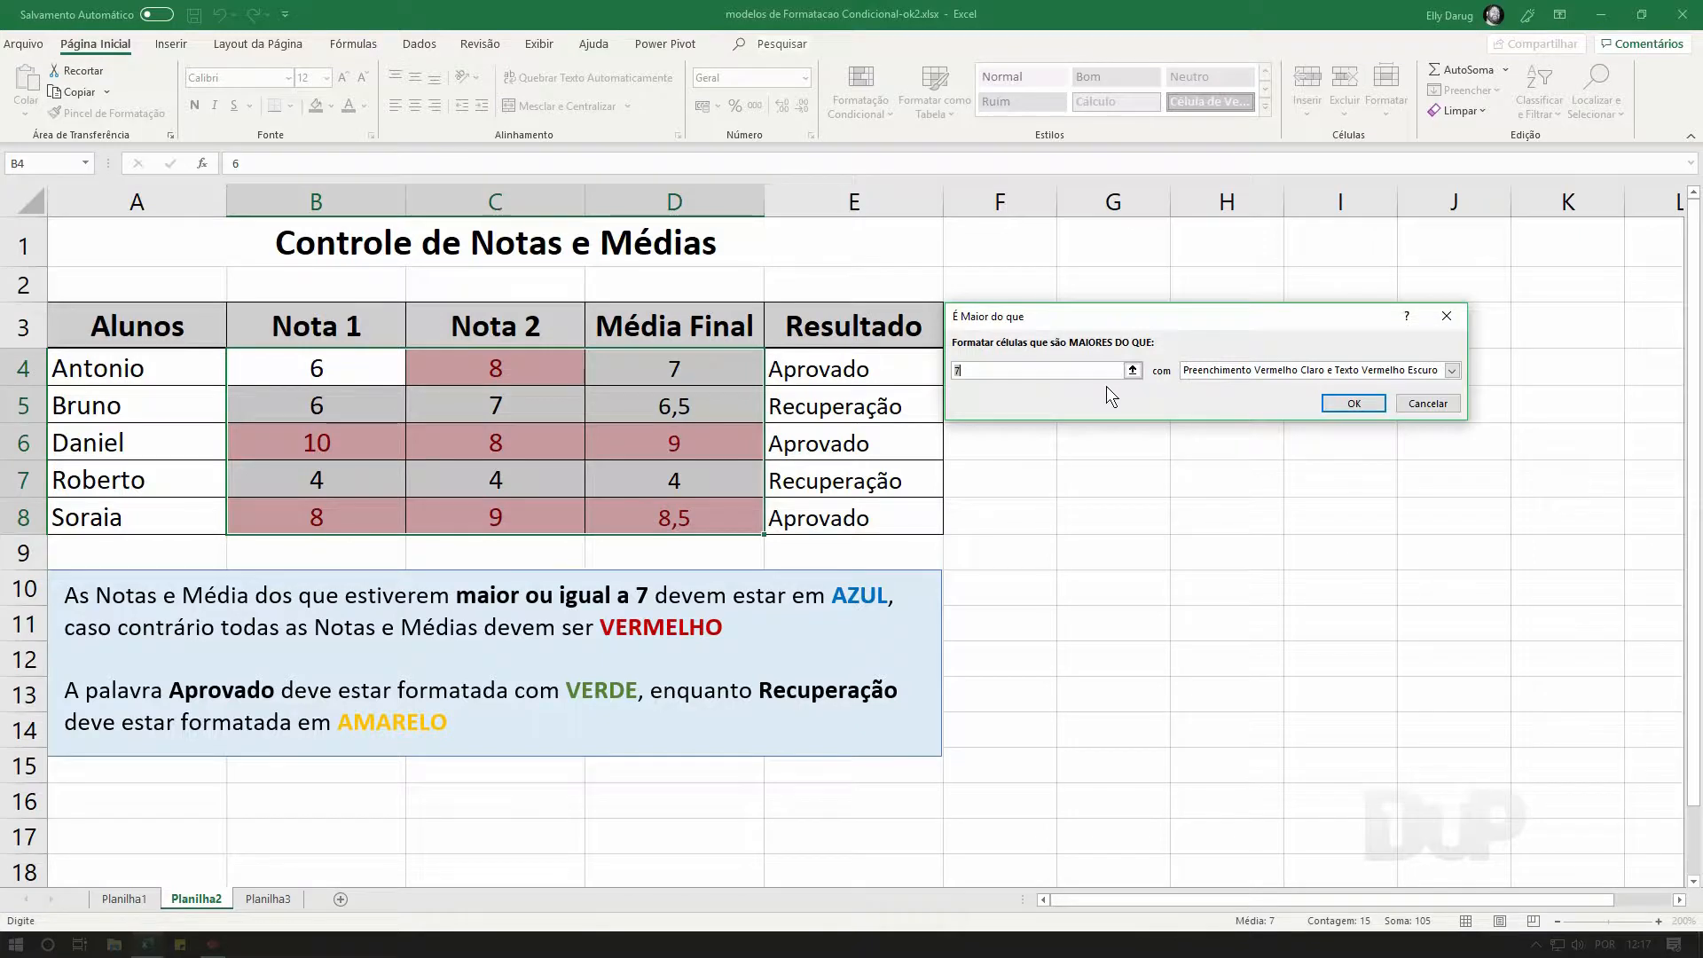
type("6,9")
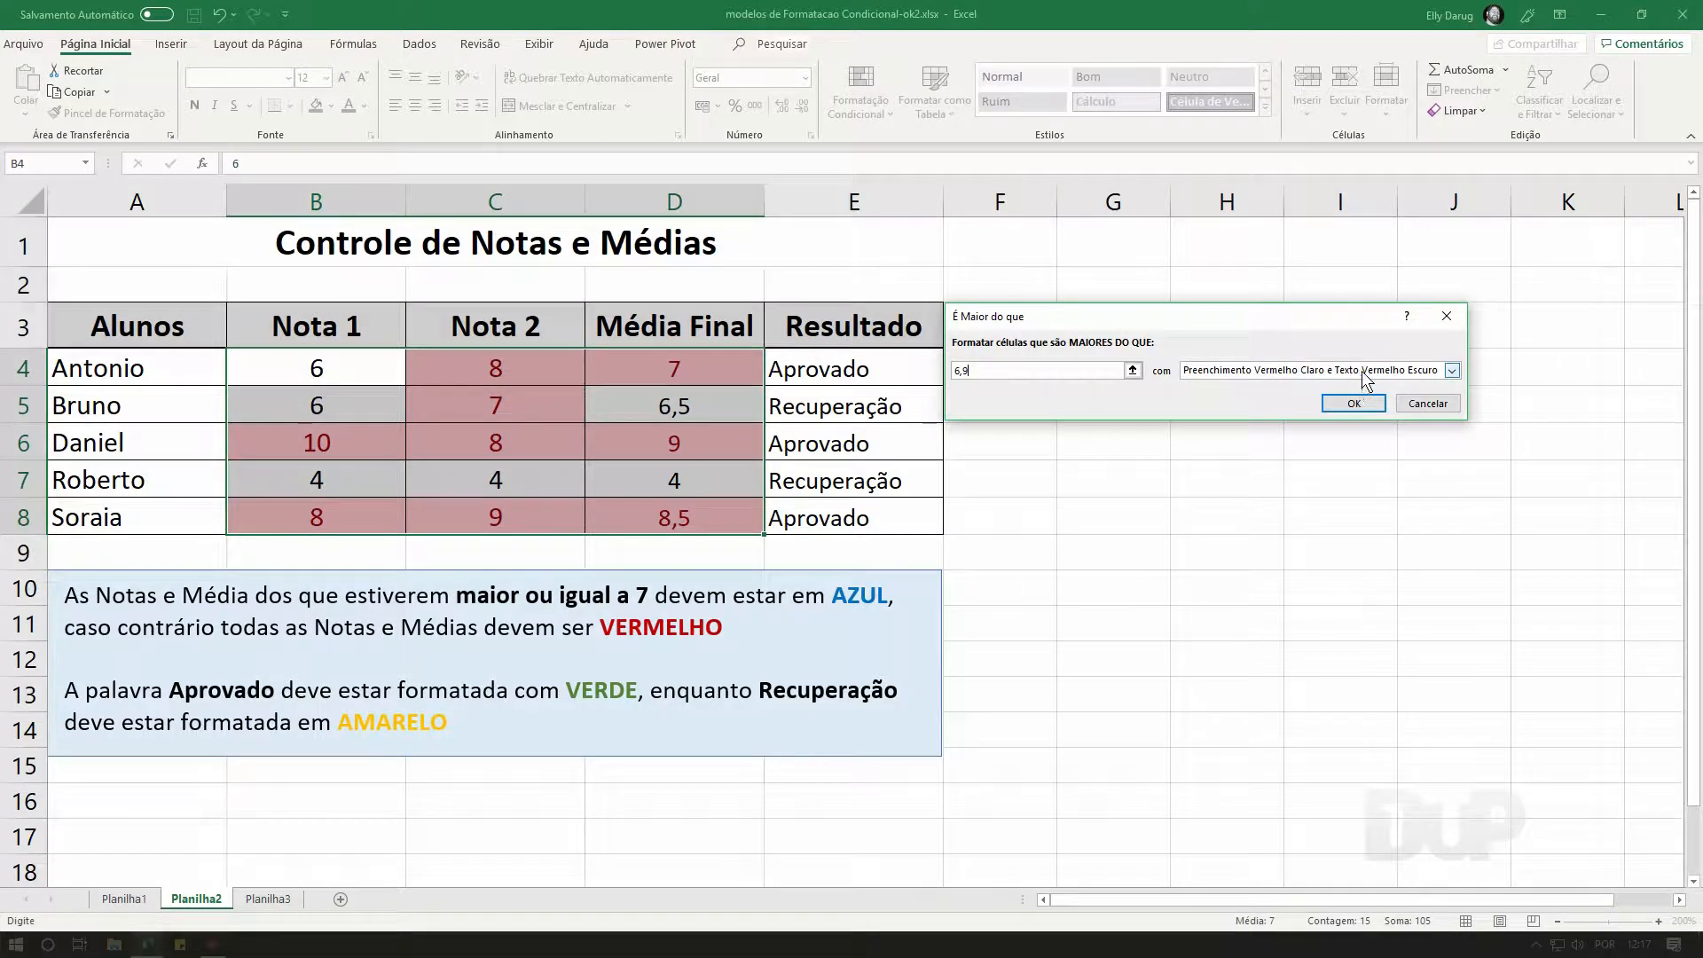
- Give the greater-than rule a custom format with standard blue, bold (Negrito) font and apply the rule
left_click(1452, 370)
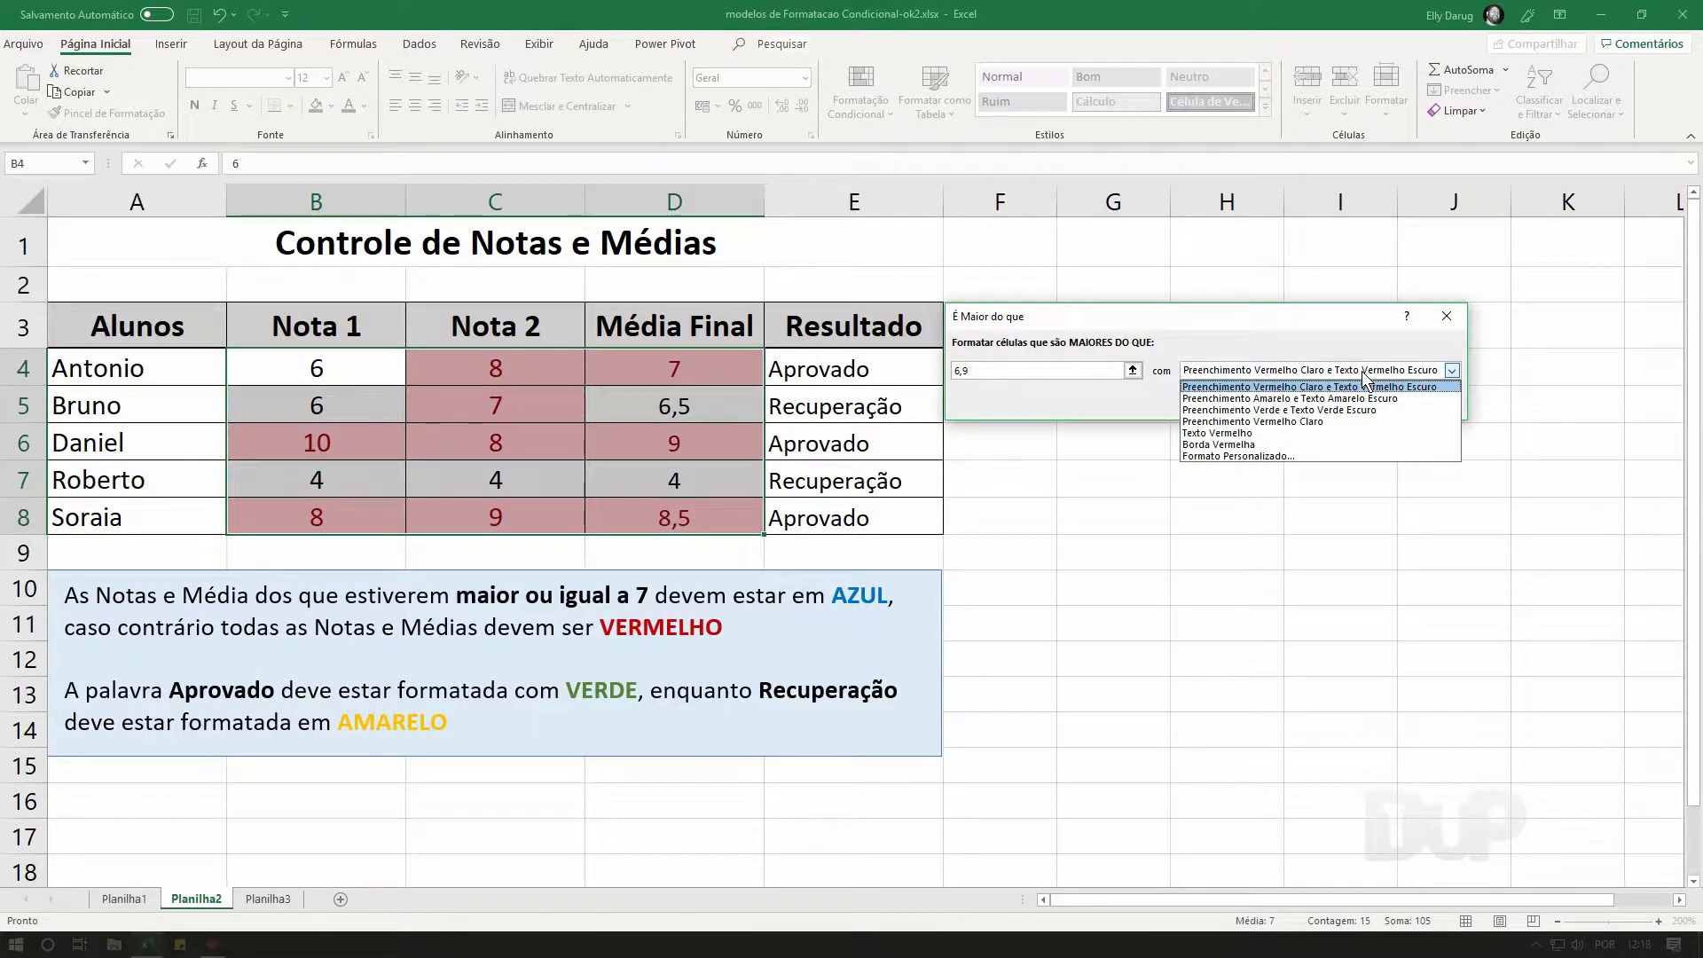
left_click(1250, 456)
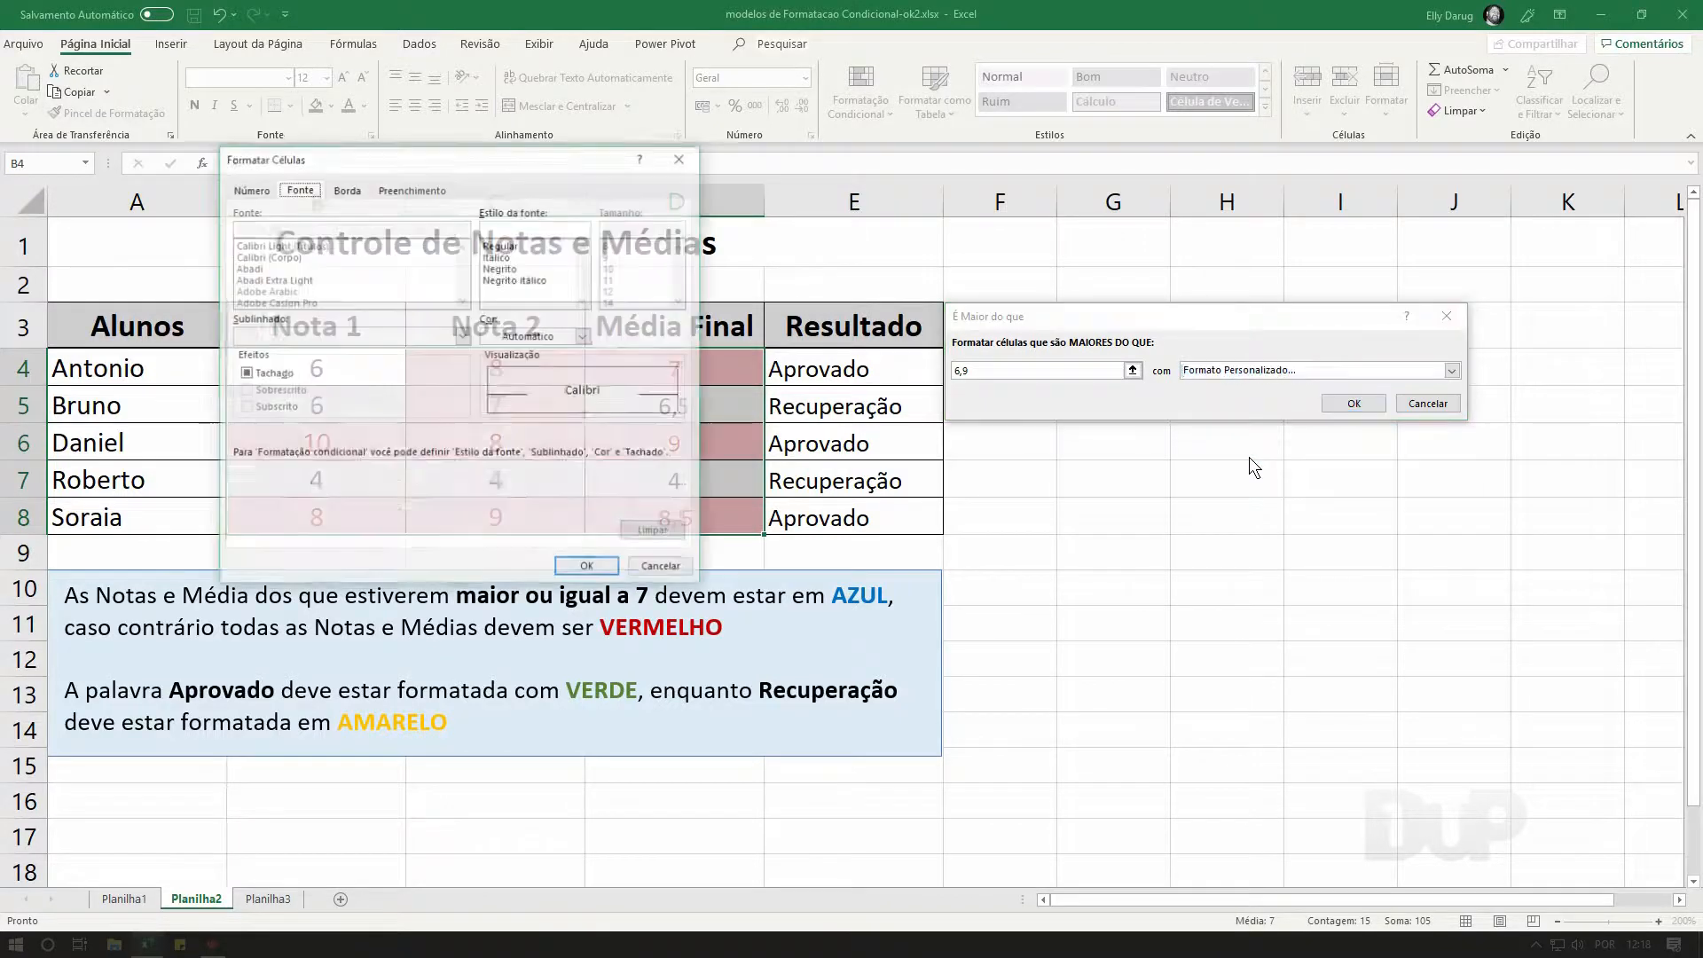
left_click_drag(486, 165, 1224, 444)
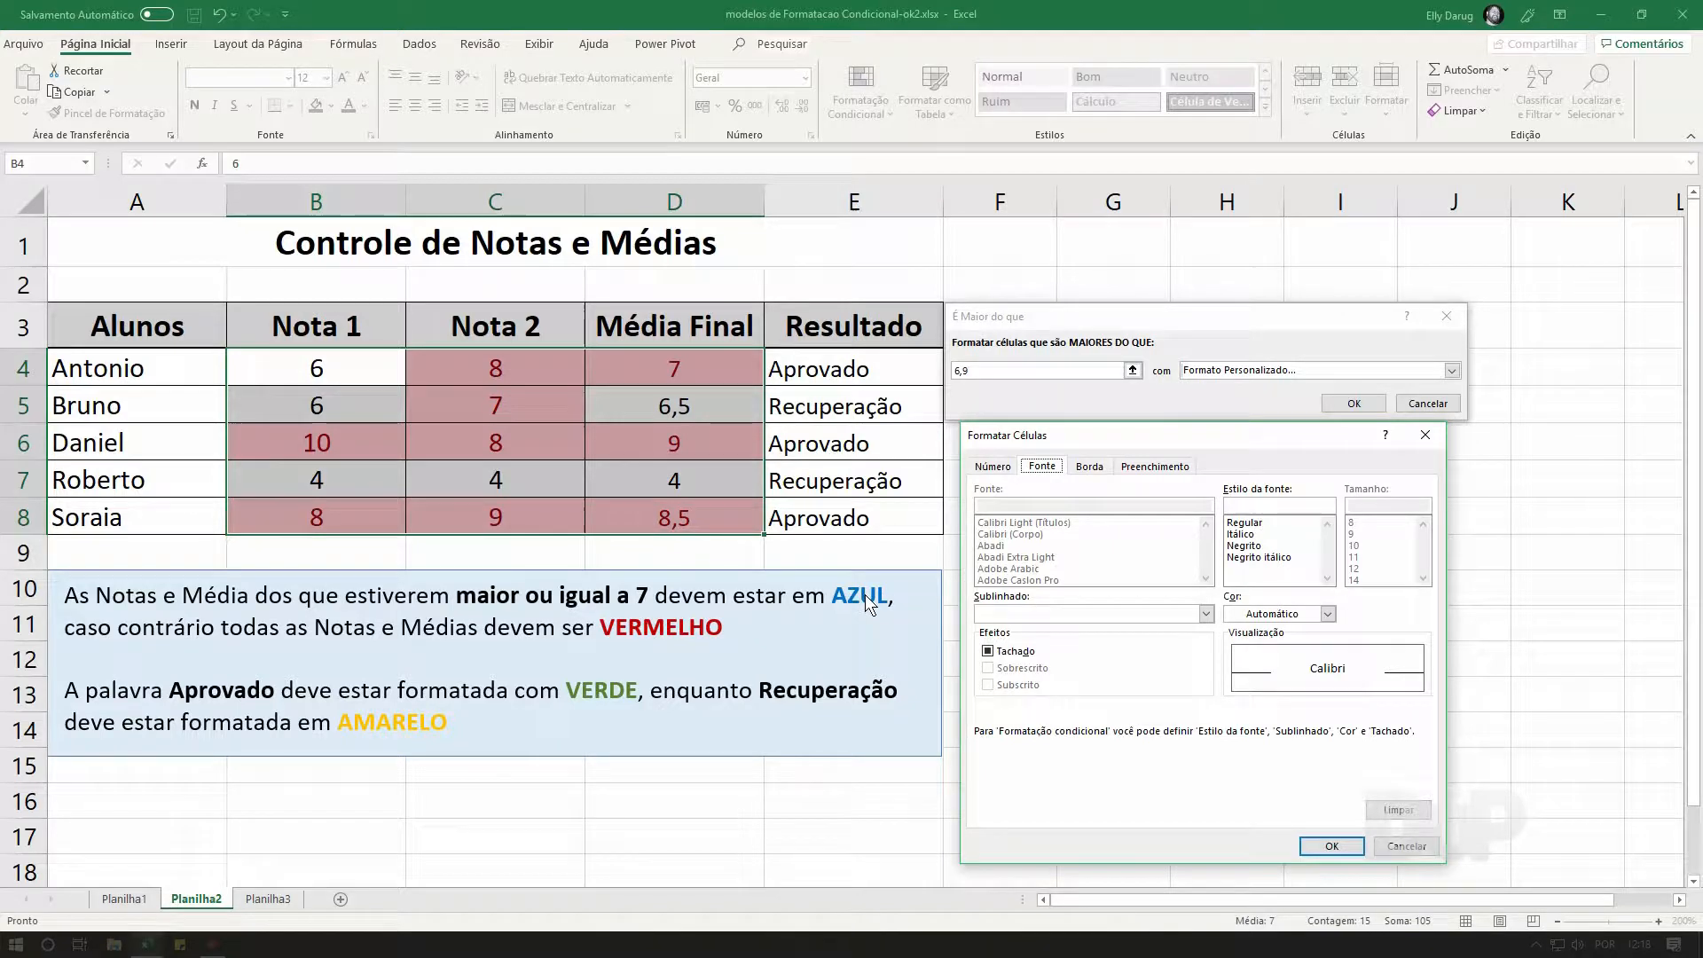
left_click(1328, 614)
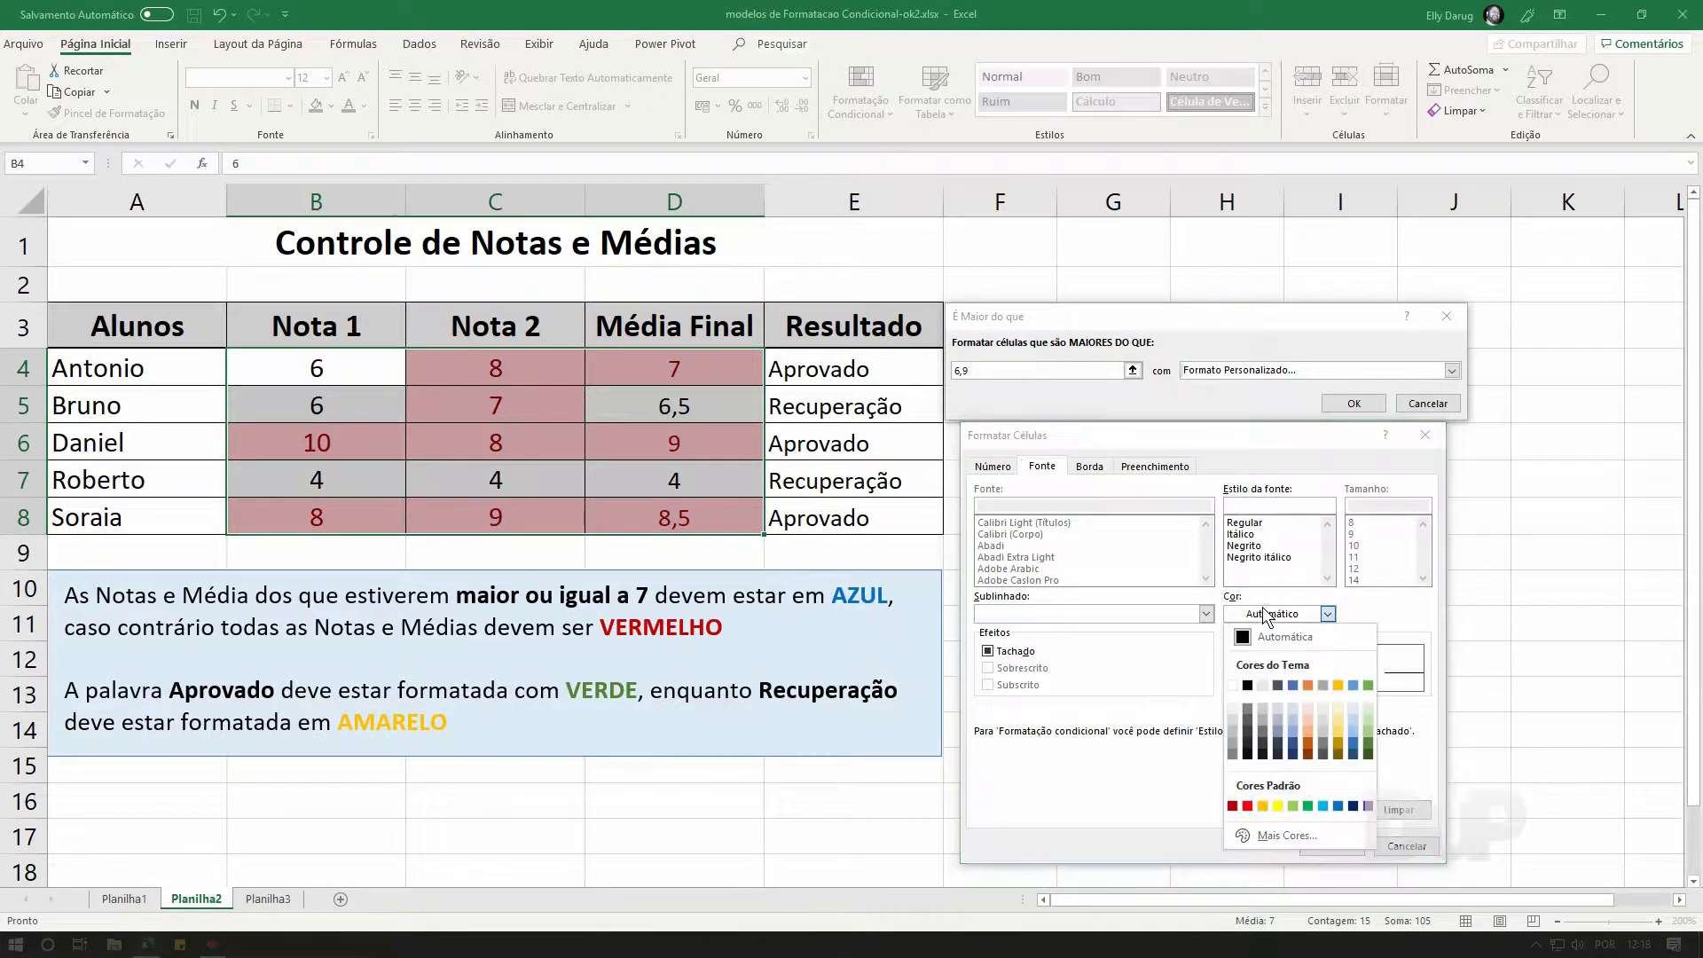
left_click(1335, 806)
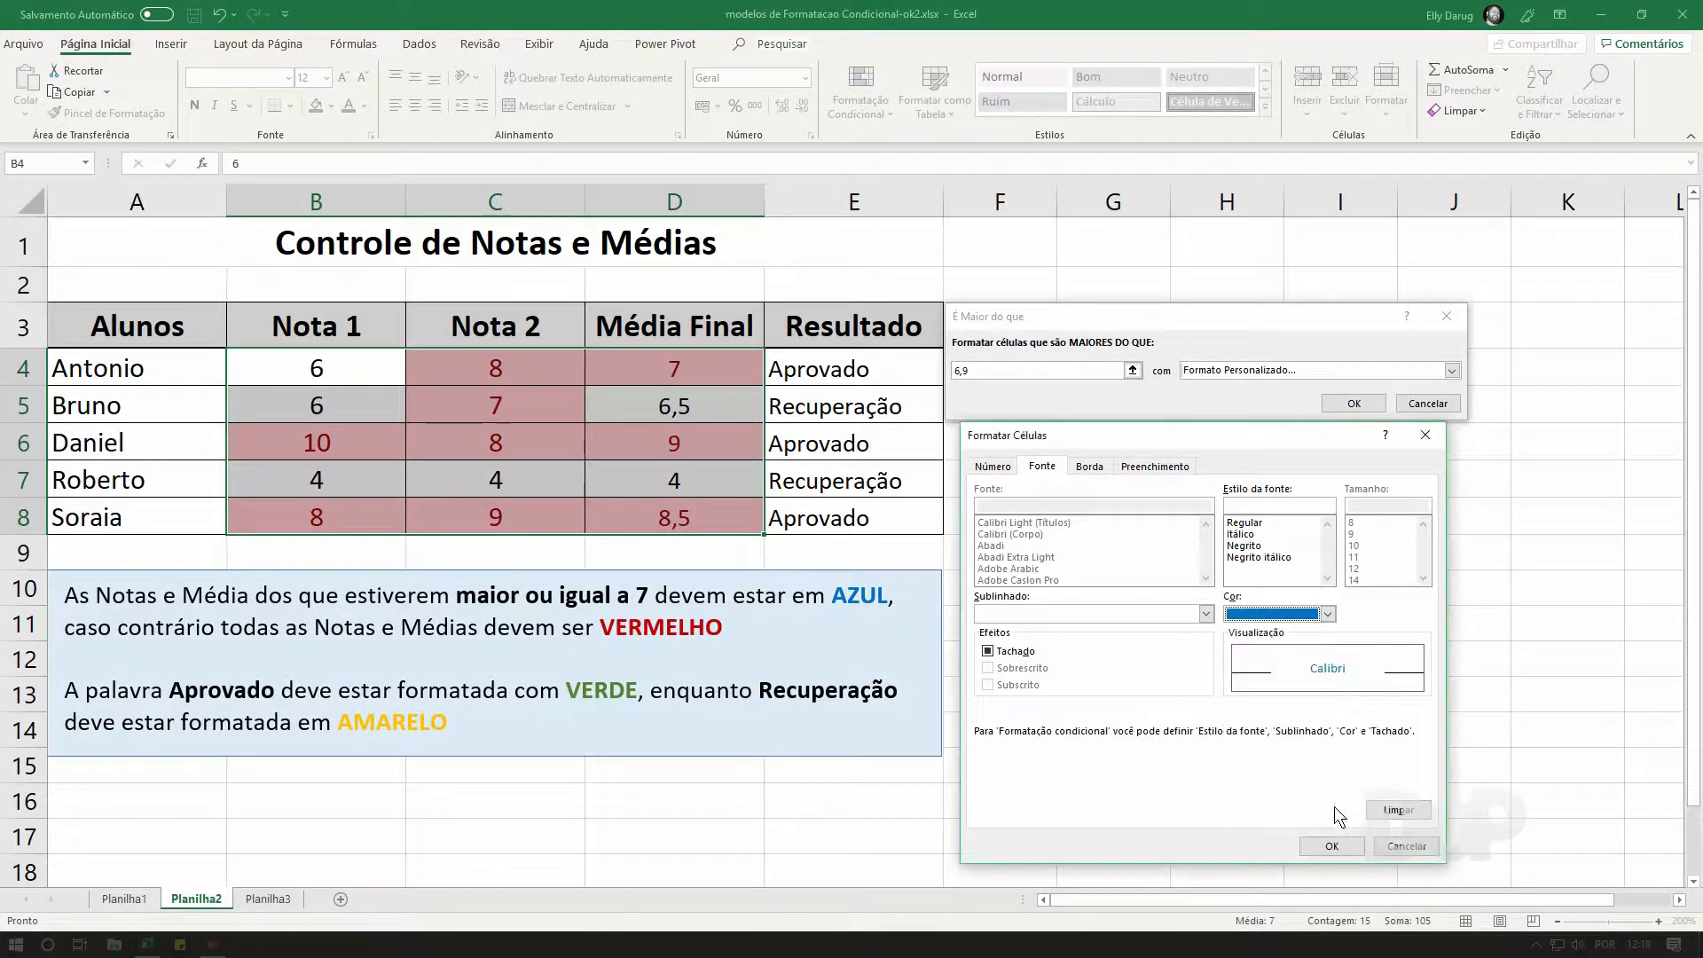
left_click(1231, 546)
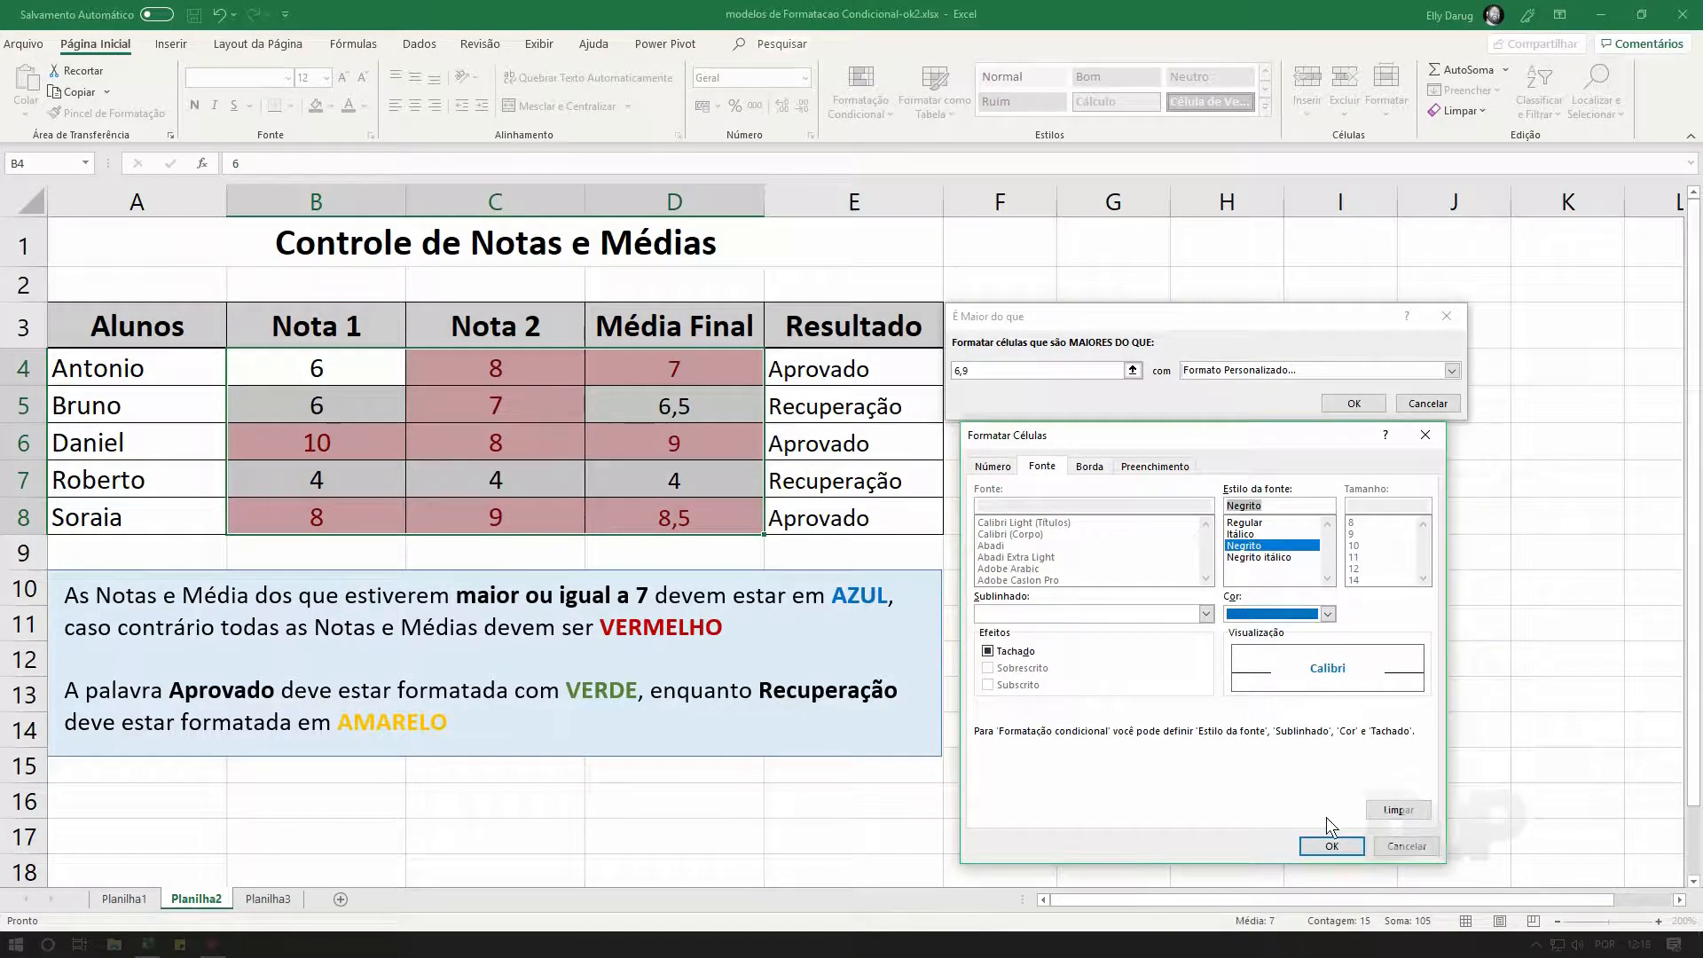
left_click(1332, 846)
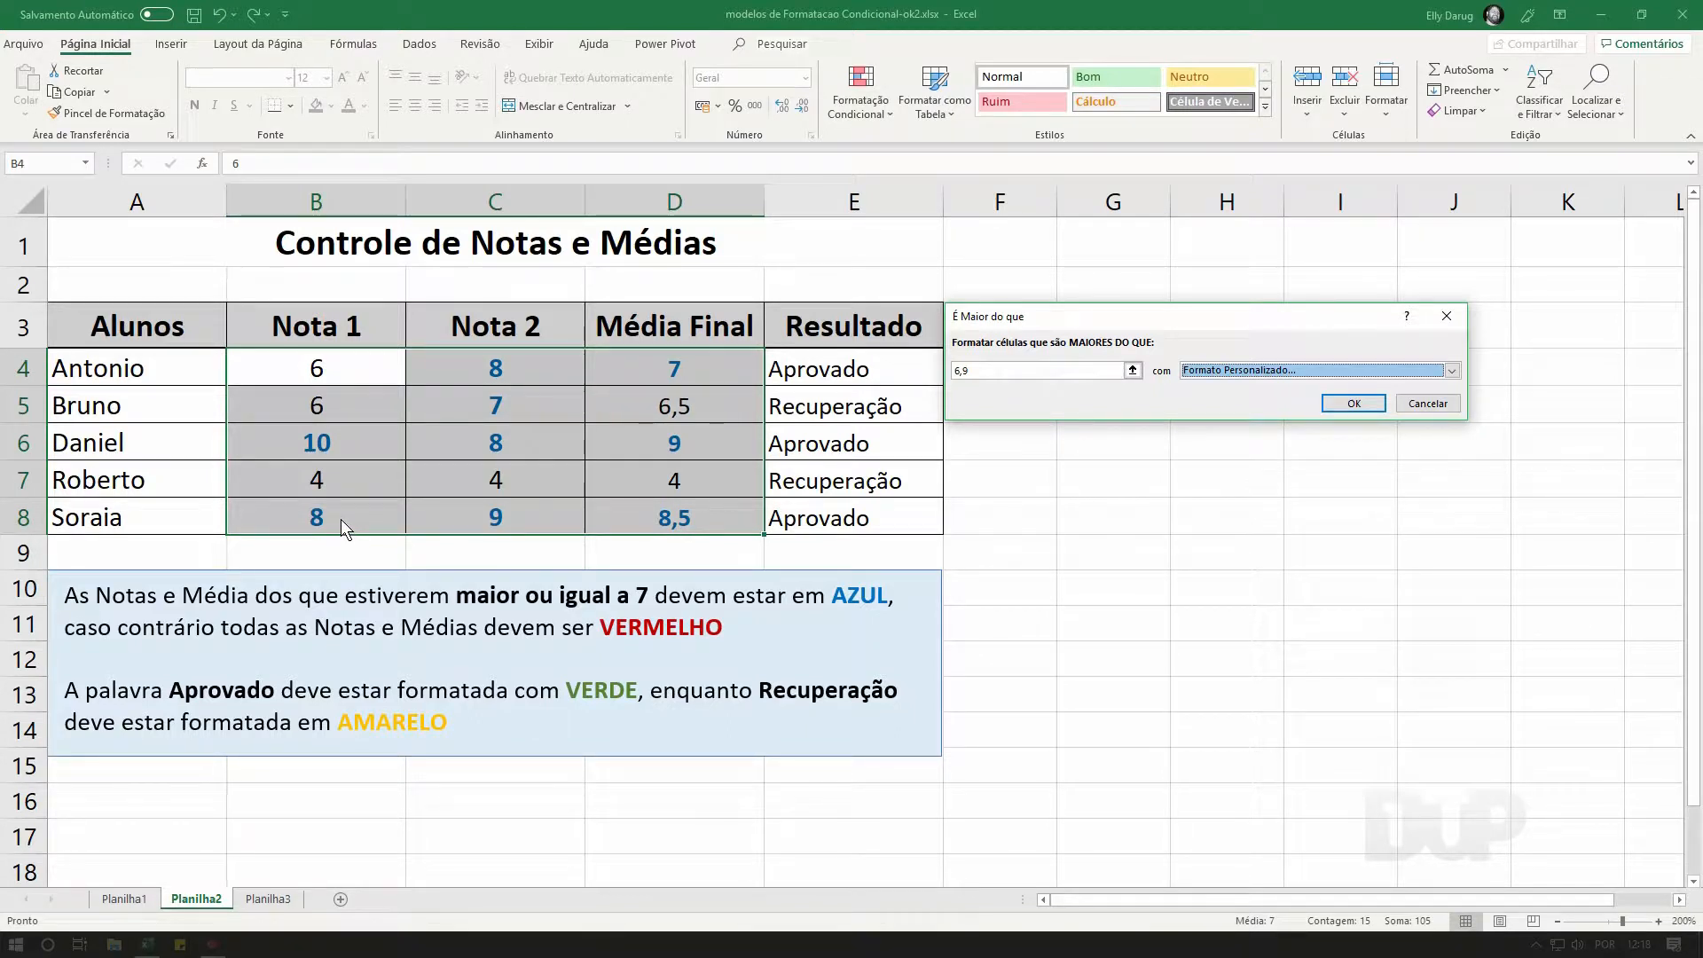
left_click(1348, 404)
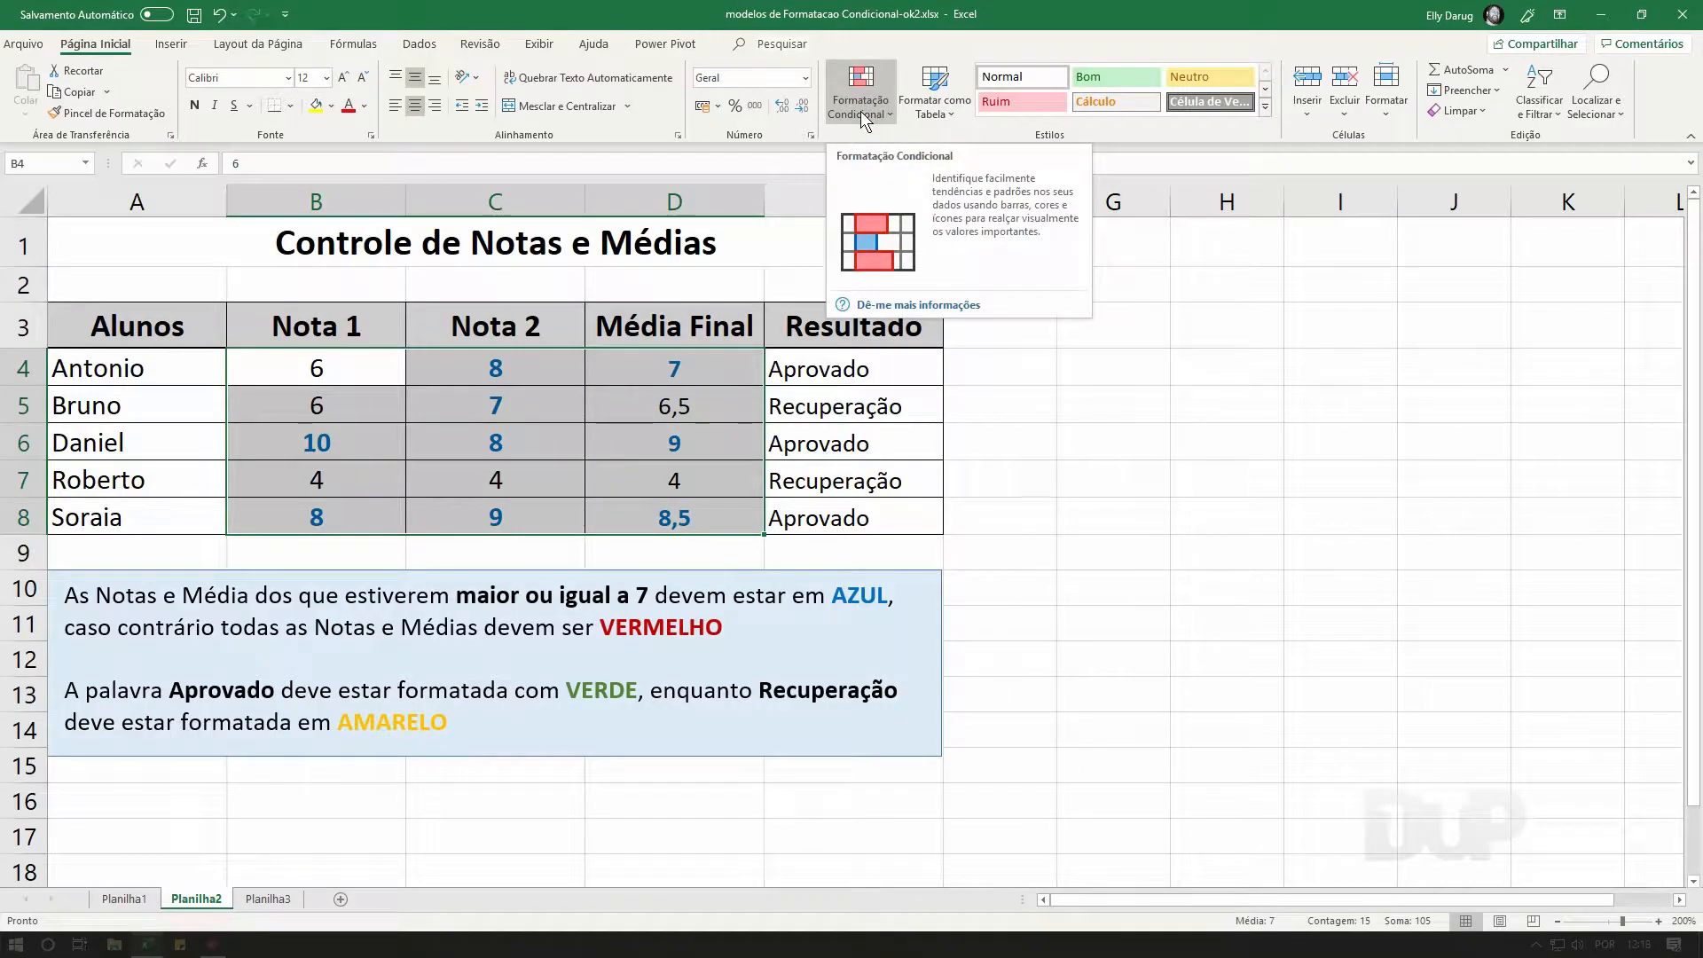
- Set up a less-than highlight rule with threshold 7 and Texto Vermelho for the grades and averages in B4:D8
left_click(860, 110)
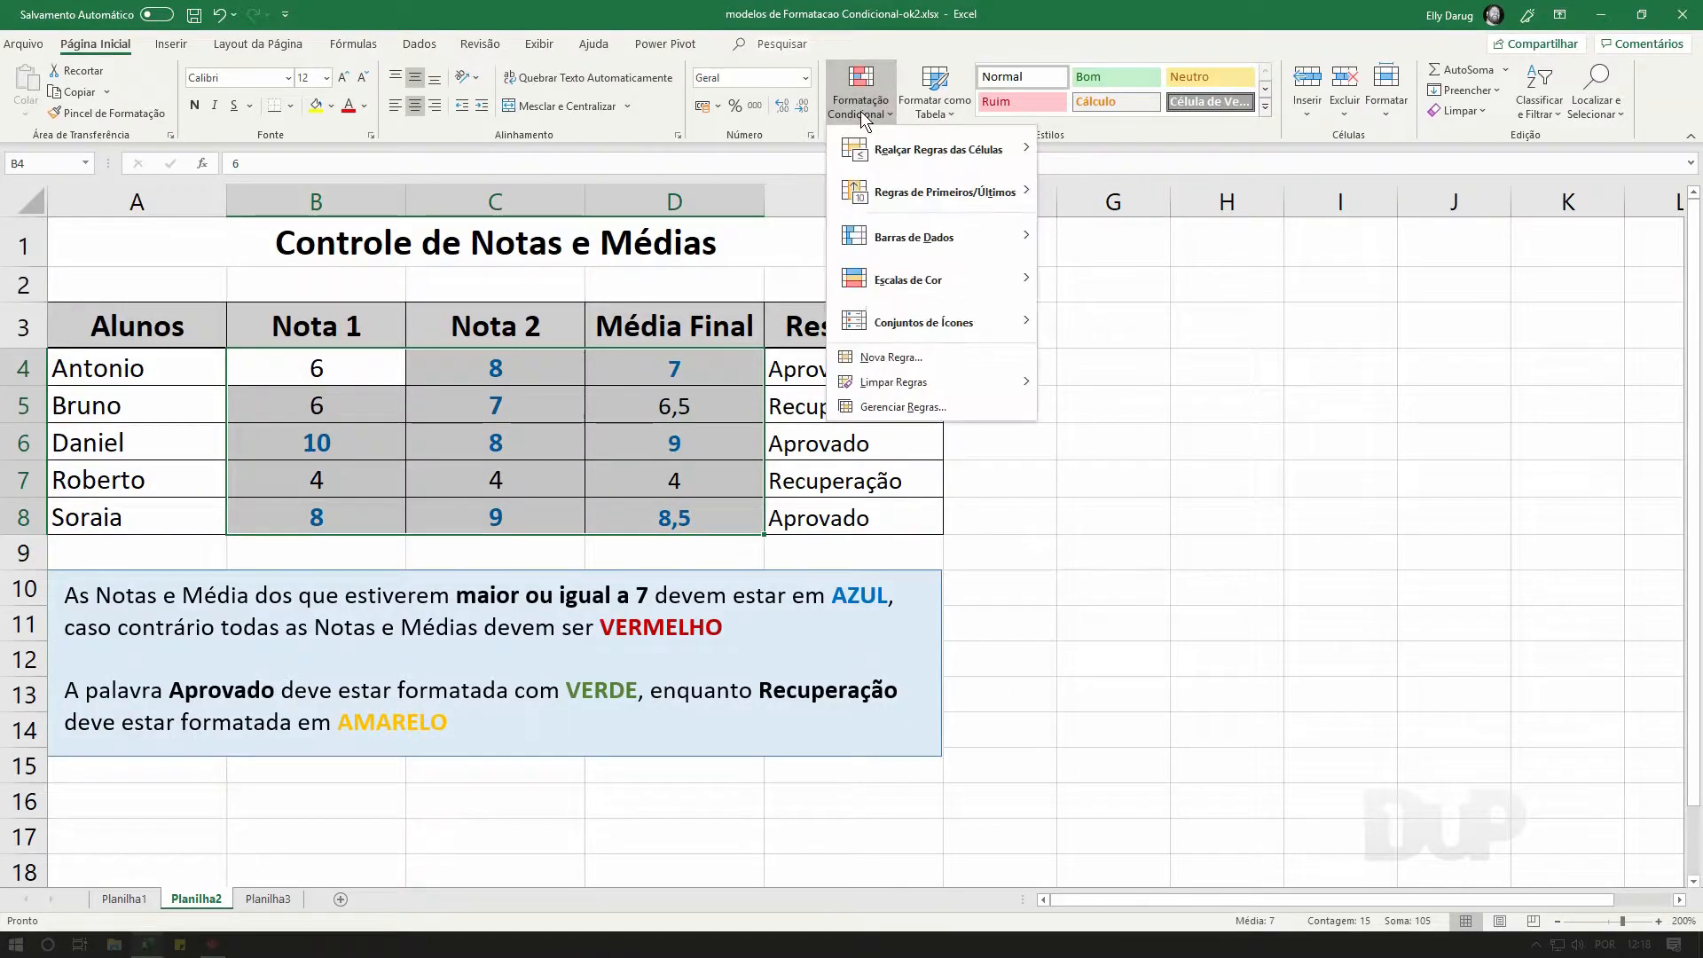
mouse_move(867, 151)
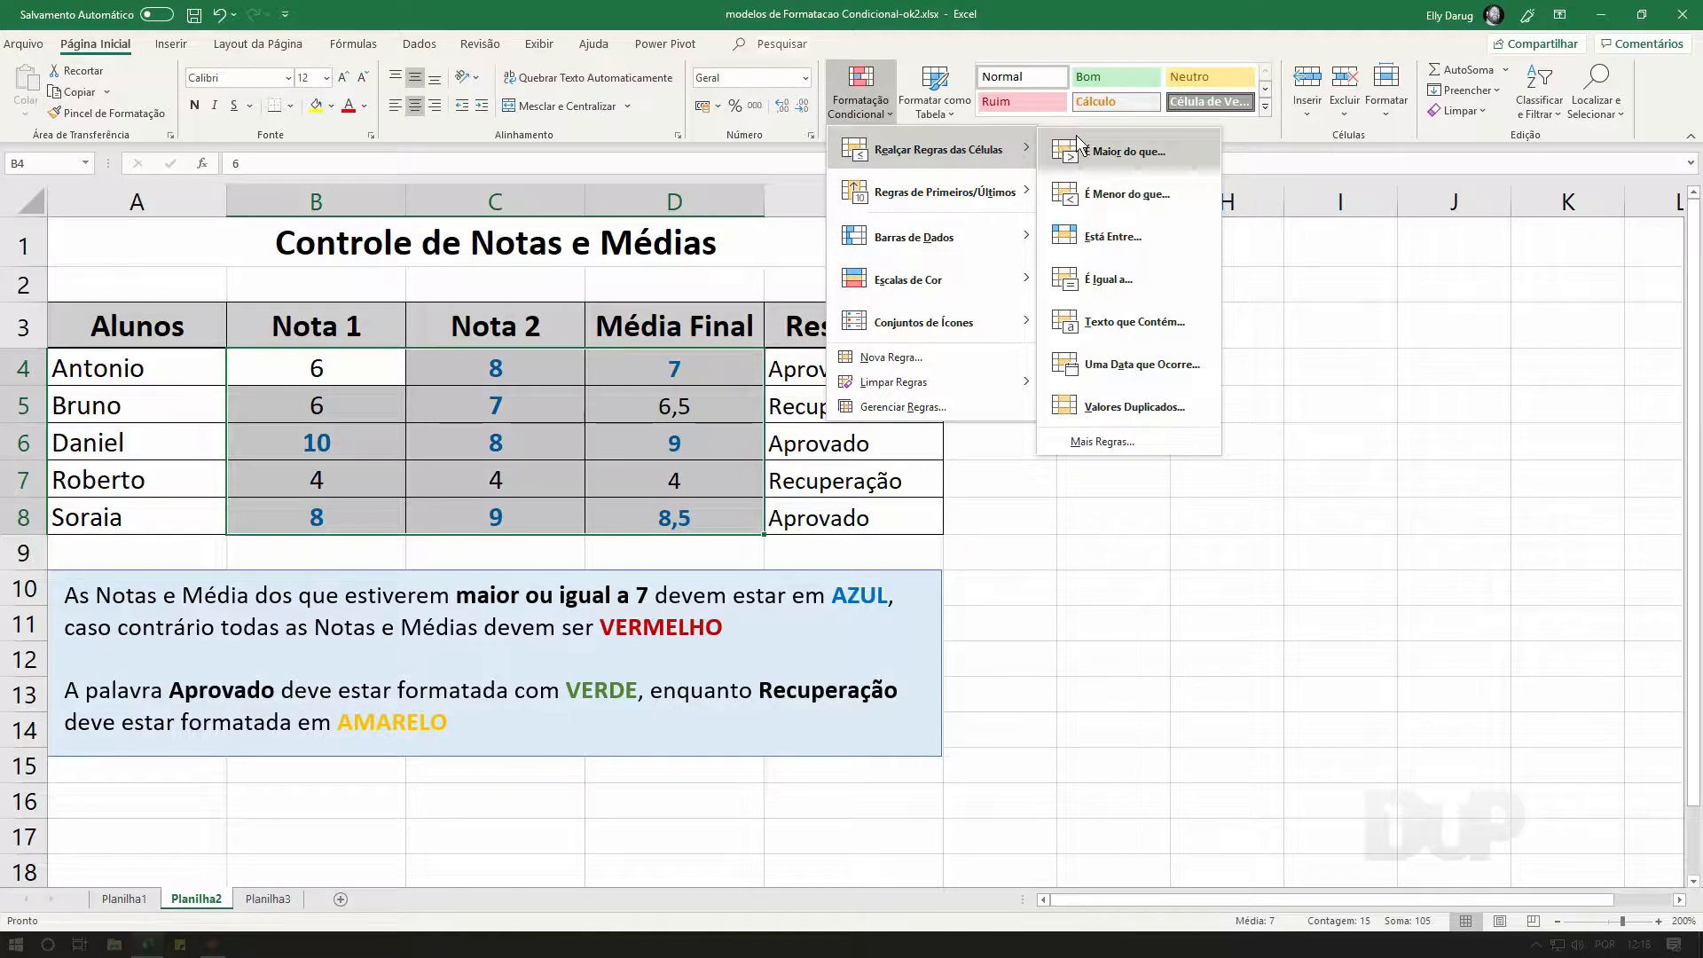
left_click(1110, 190)
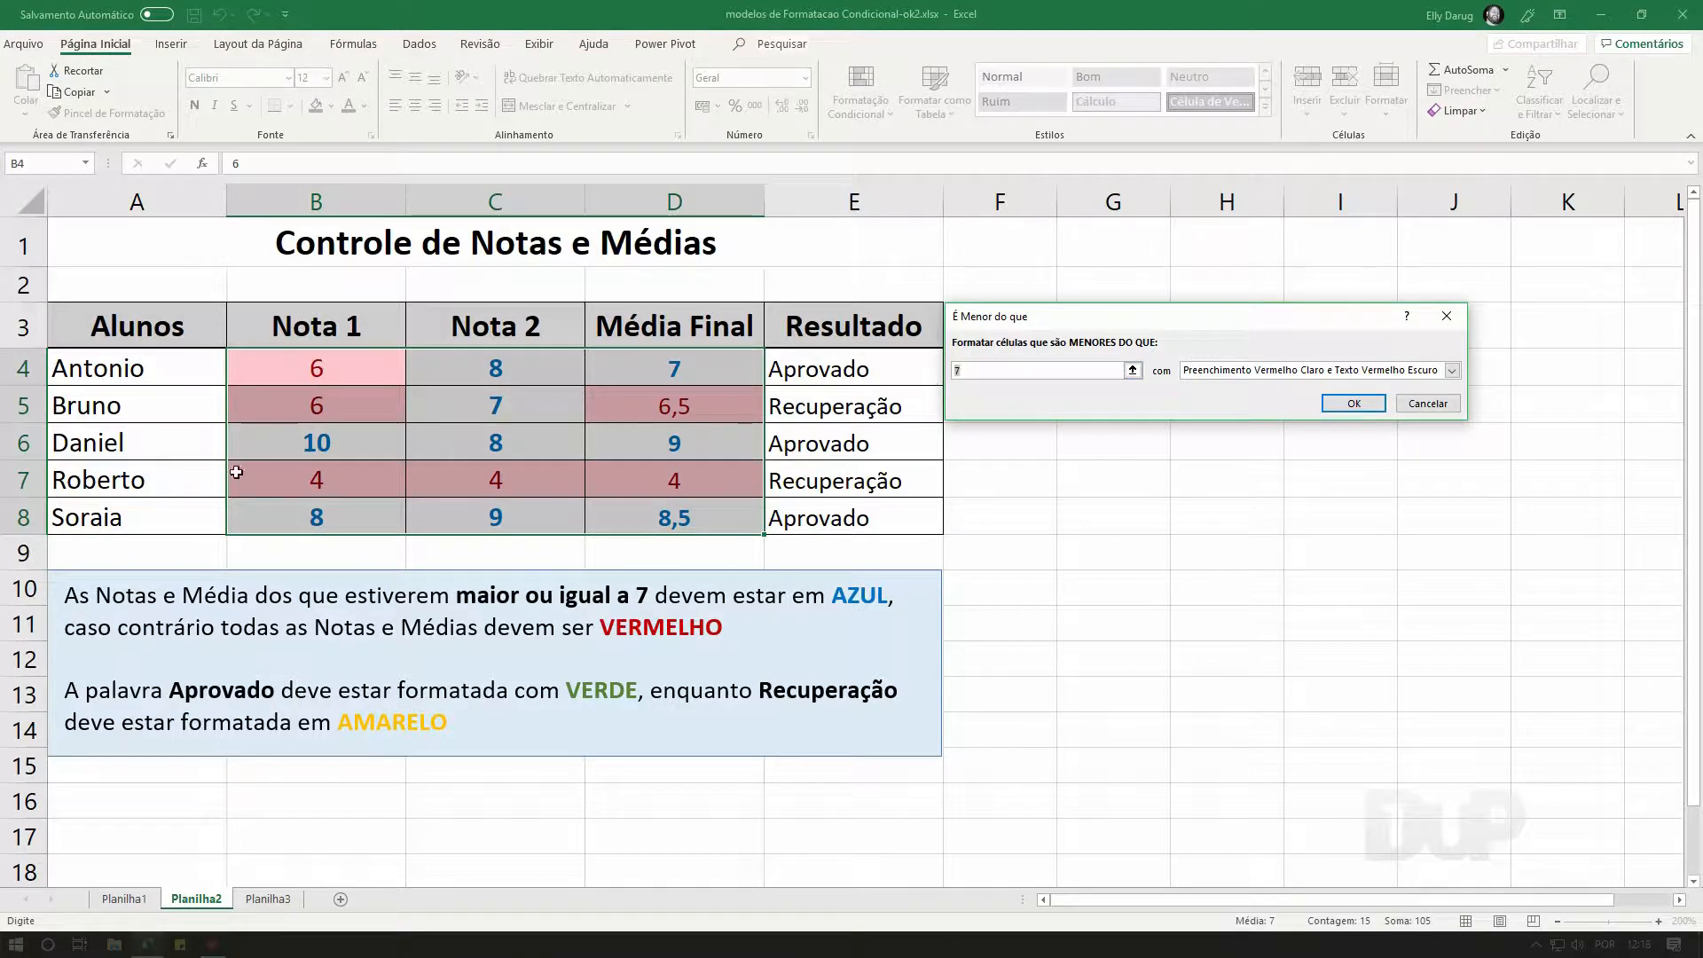
left_click(1246, 373)
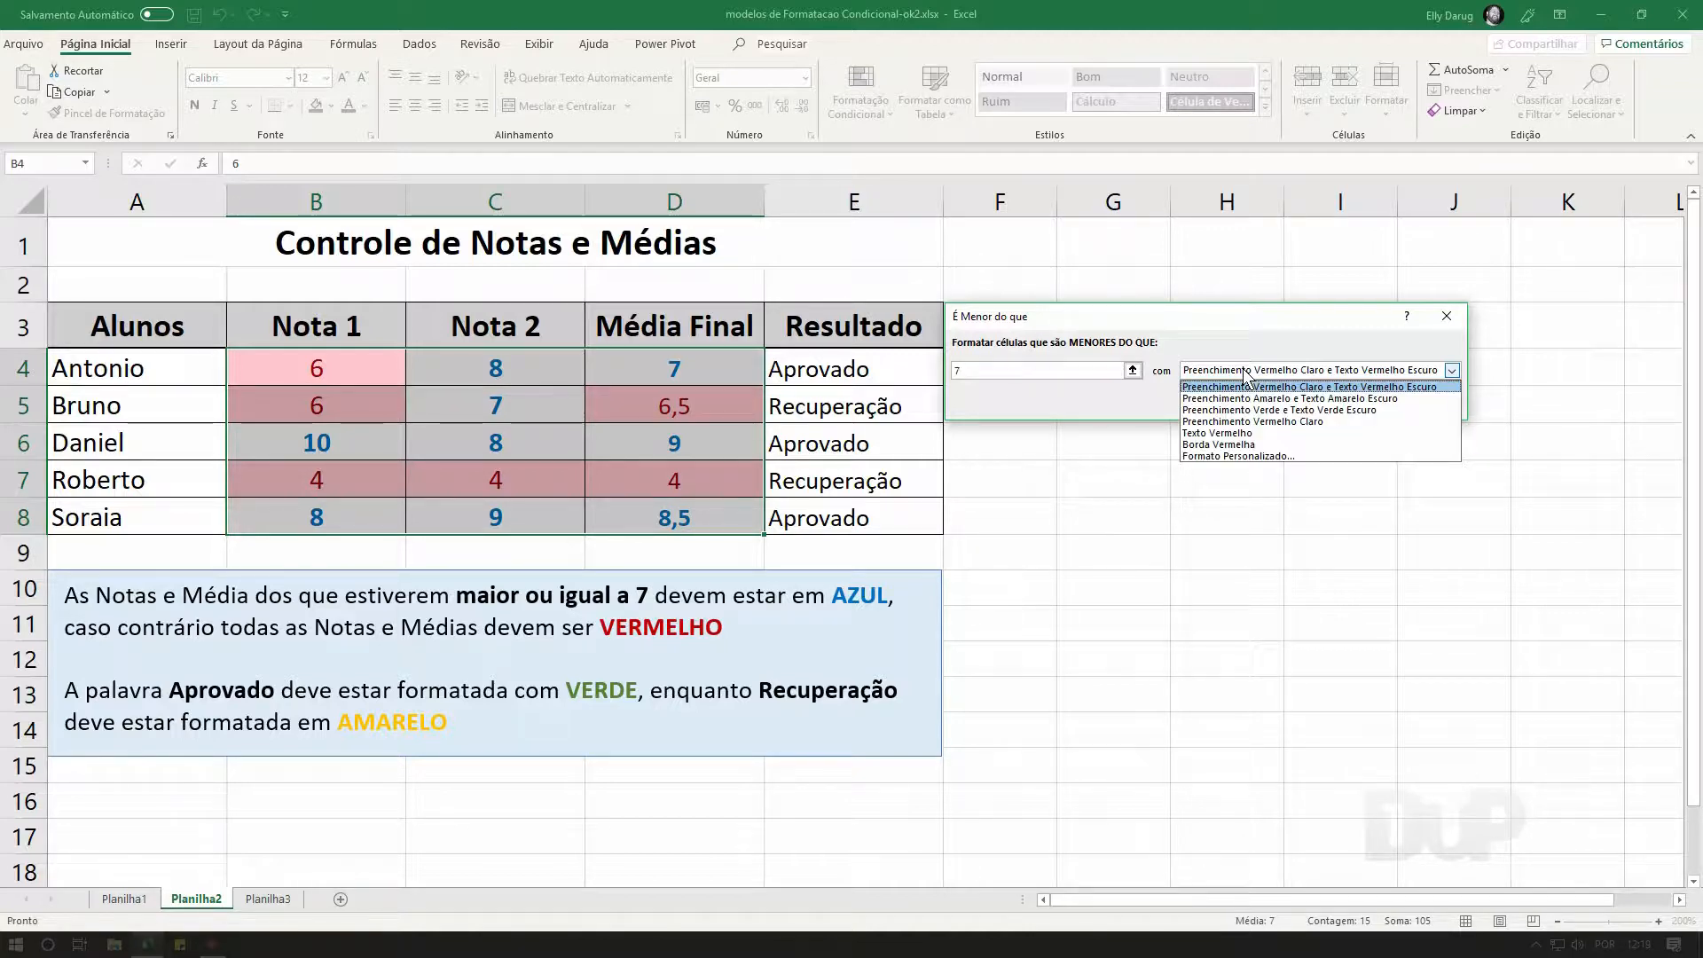
left_click(1249, 433)
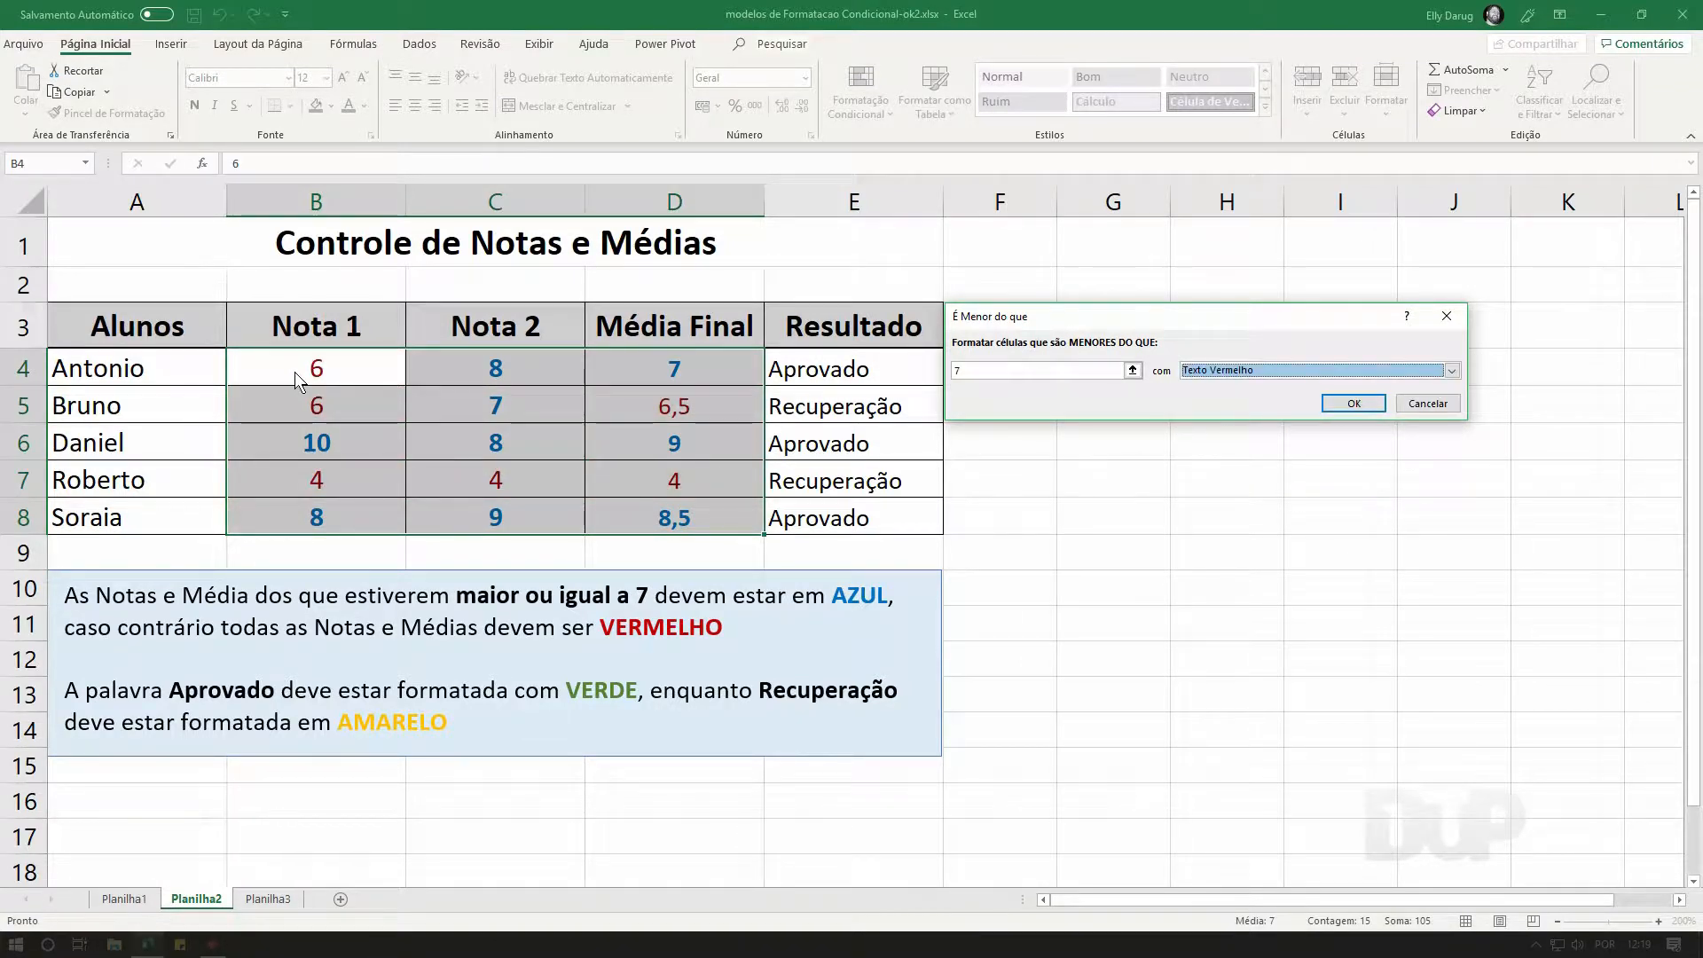
- Give the less-than rule a custom format with standard dark red, bold (Negrito) font and apply the rule
left_click(1251, 380)
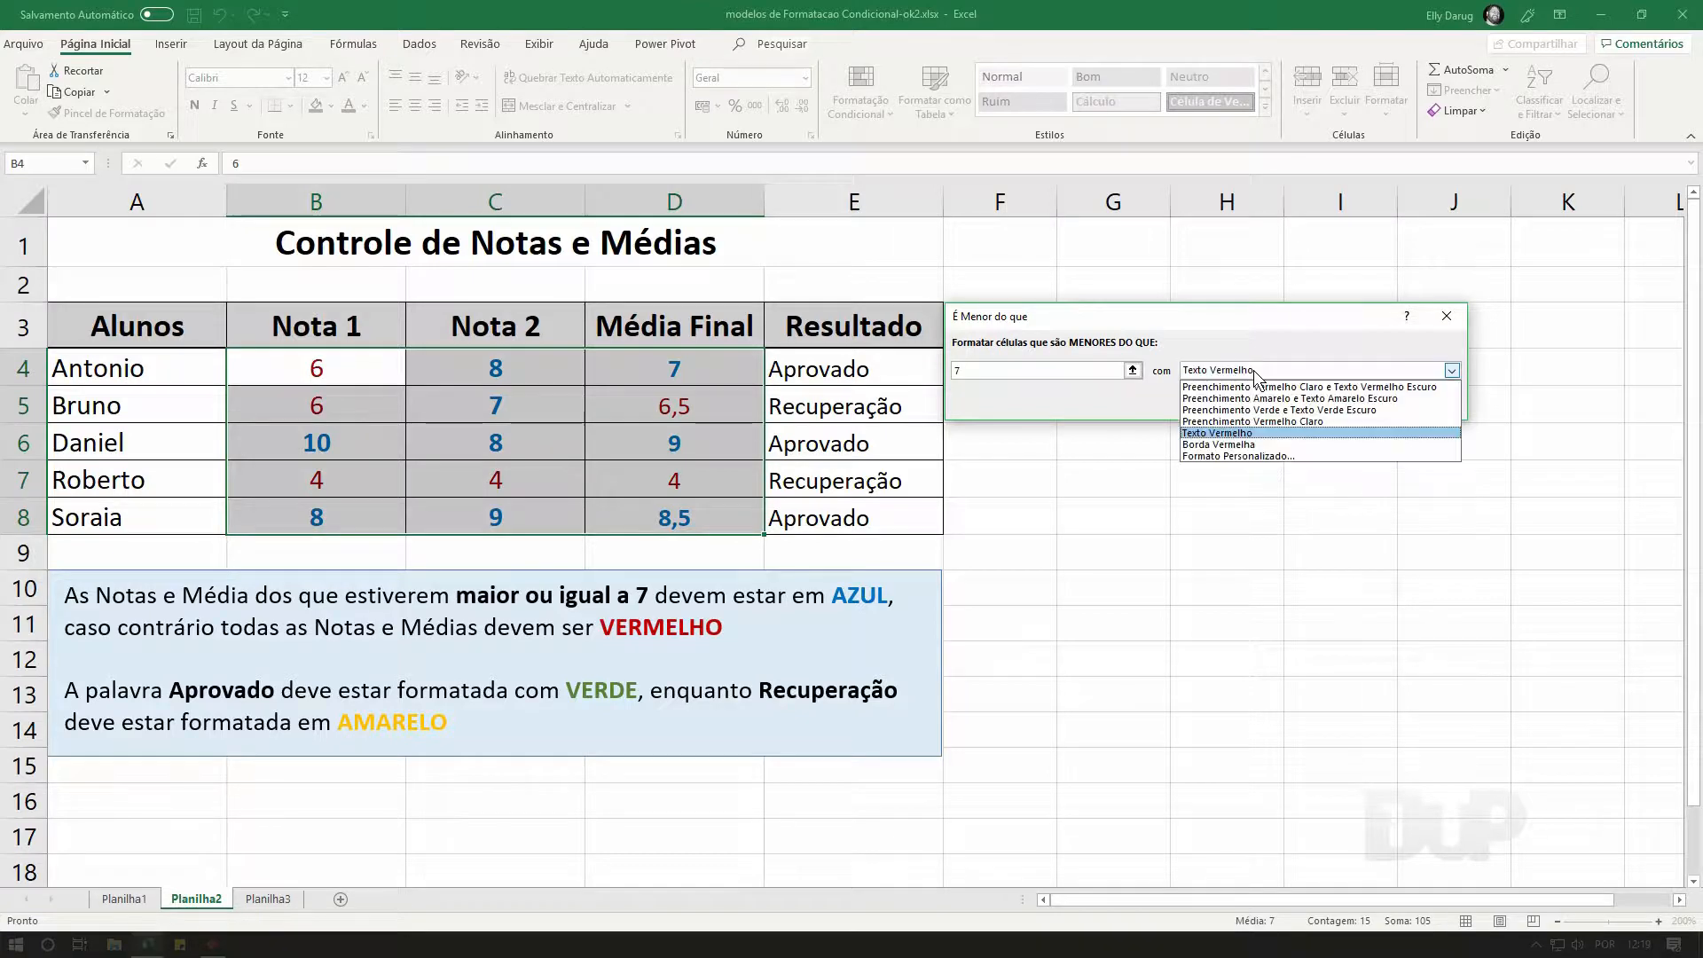
left_click(1247, 456)
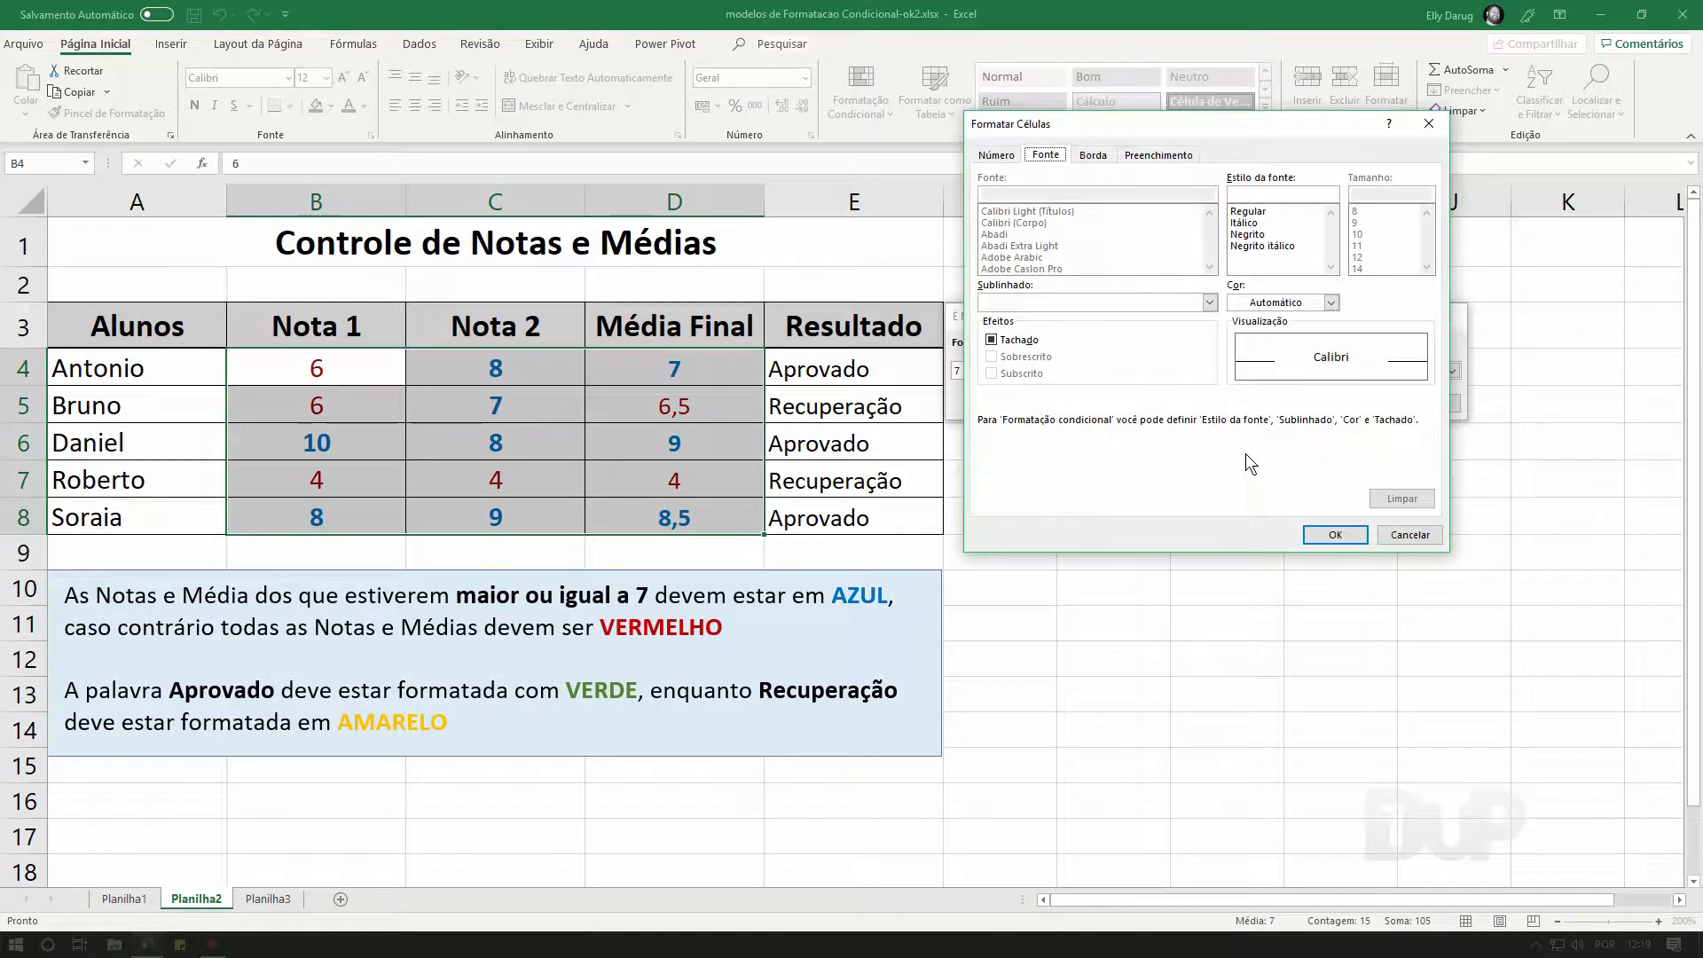
left_click(1270, 306)
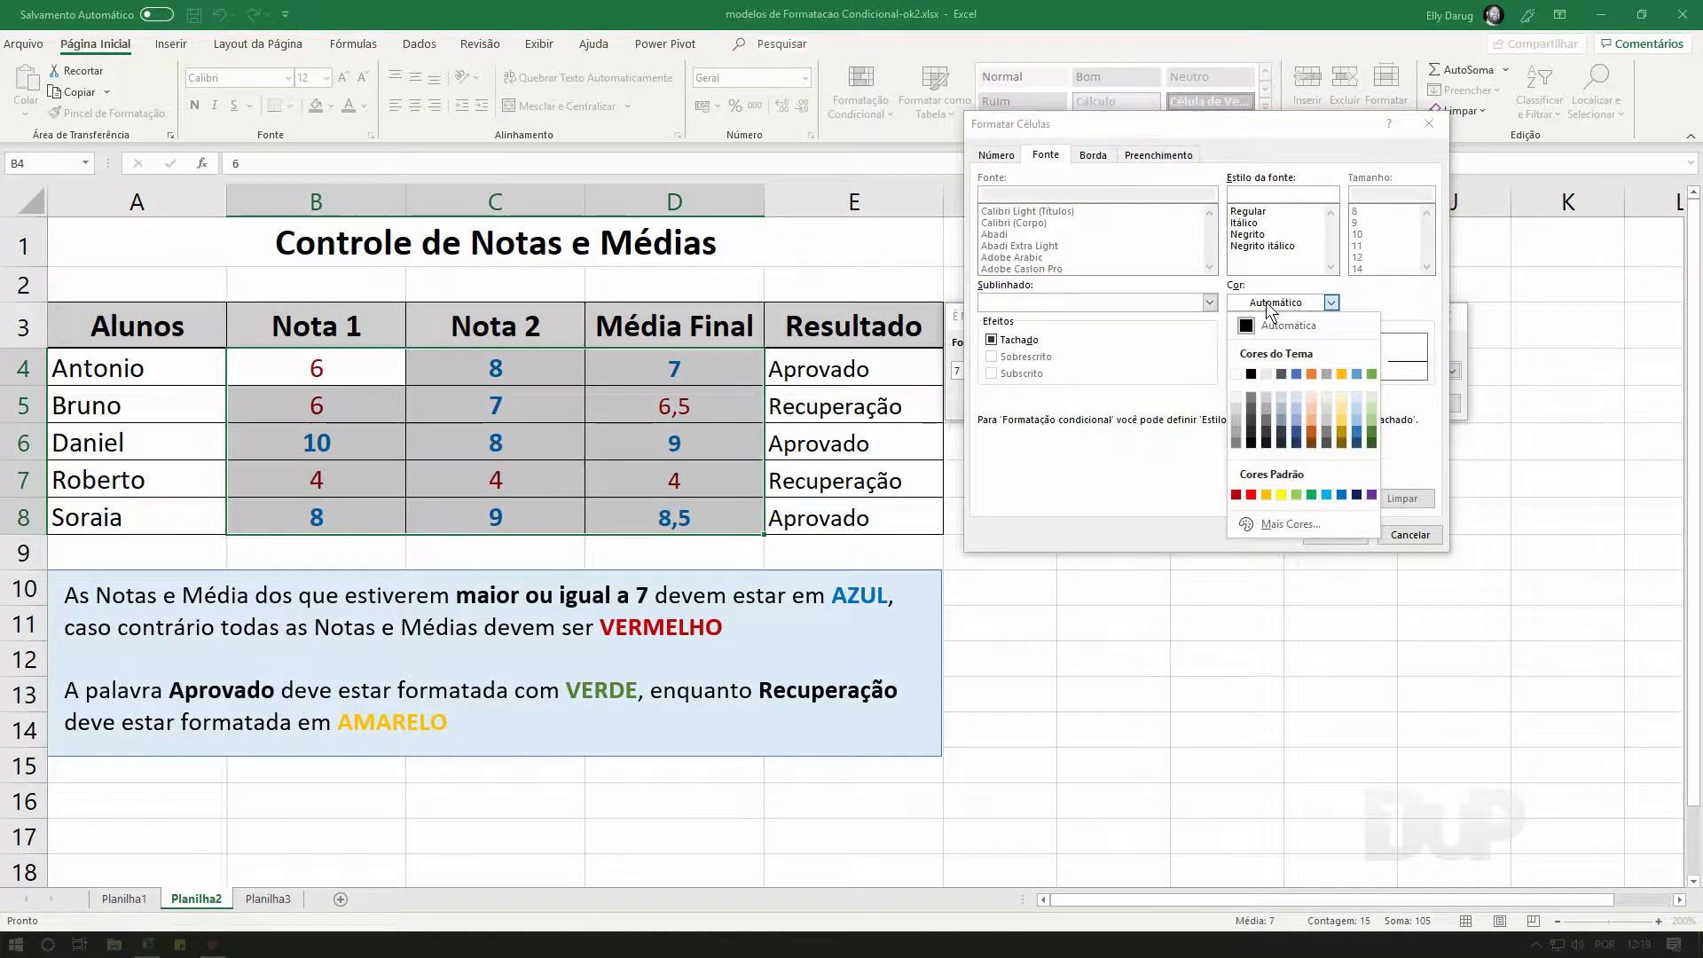
left_click(1235, 495)
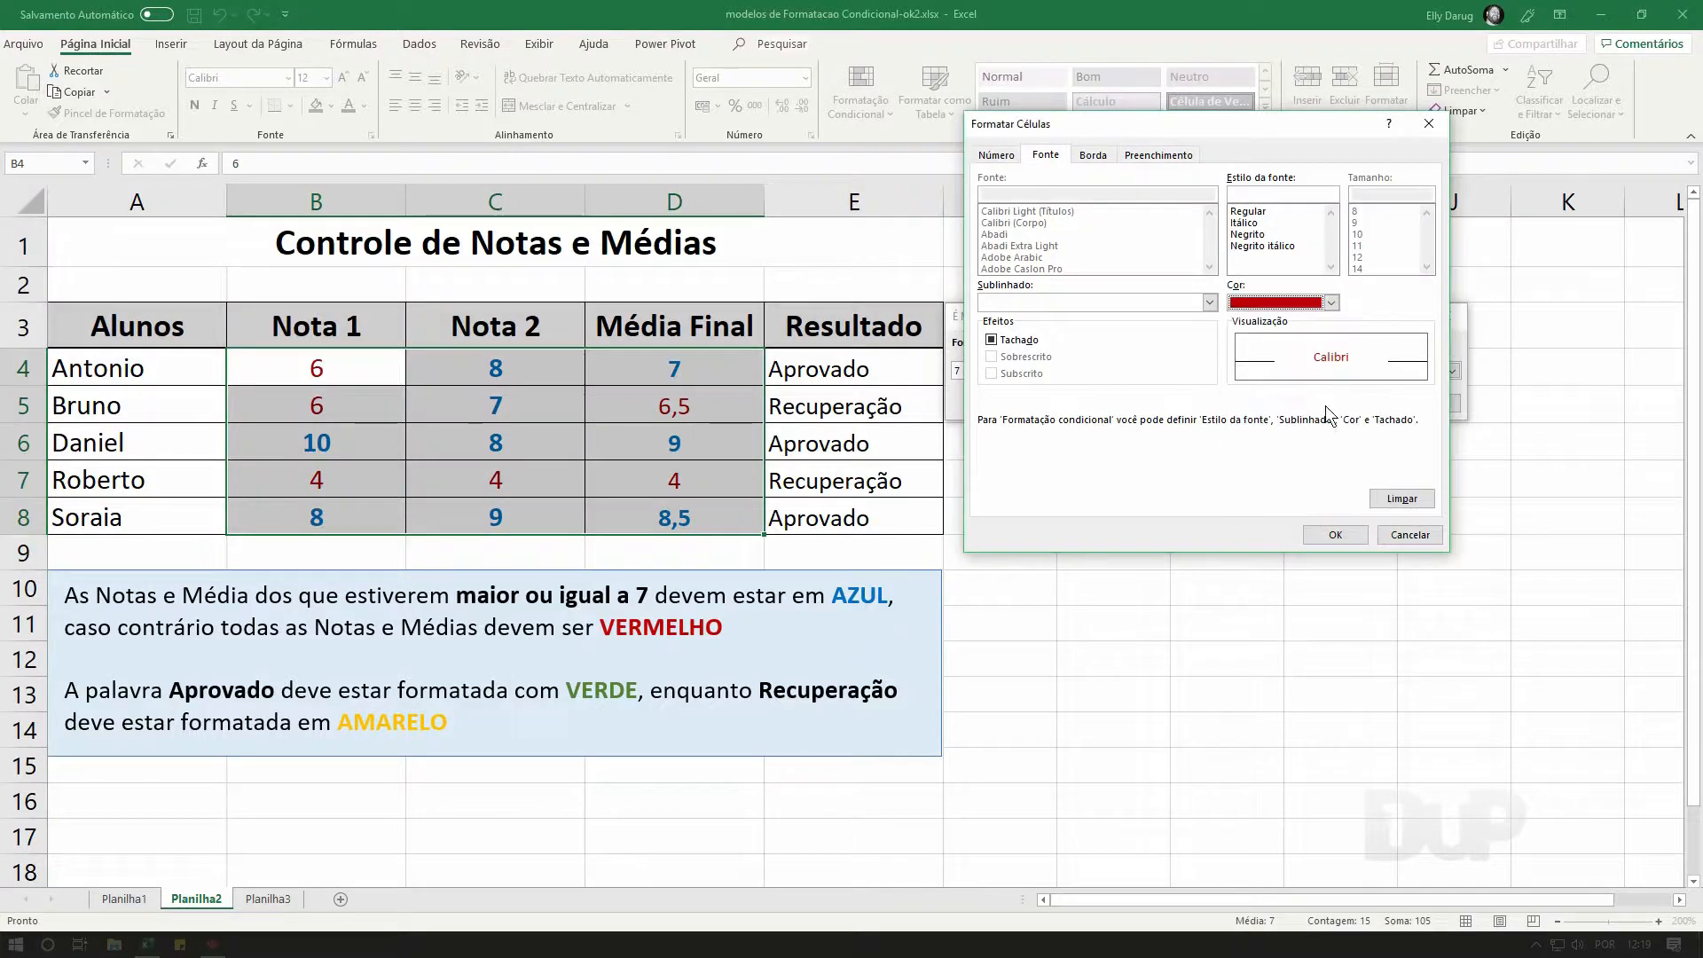
left_click(1268, 235)
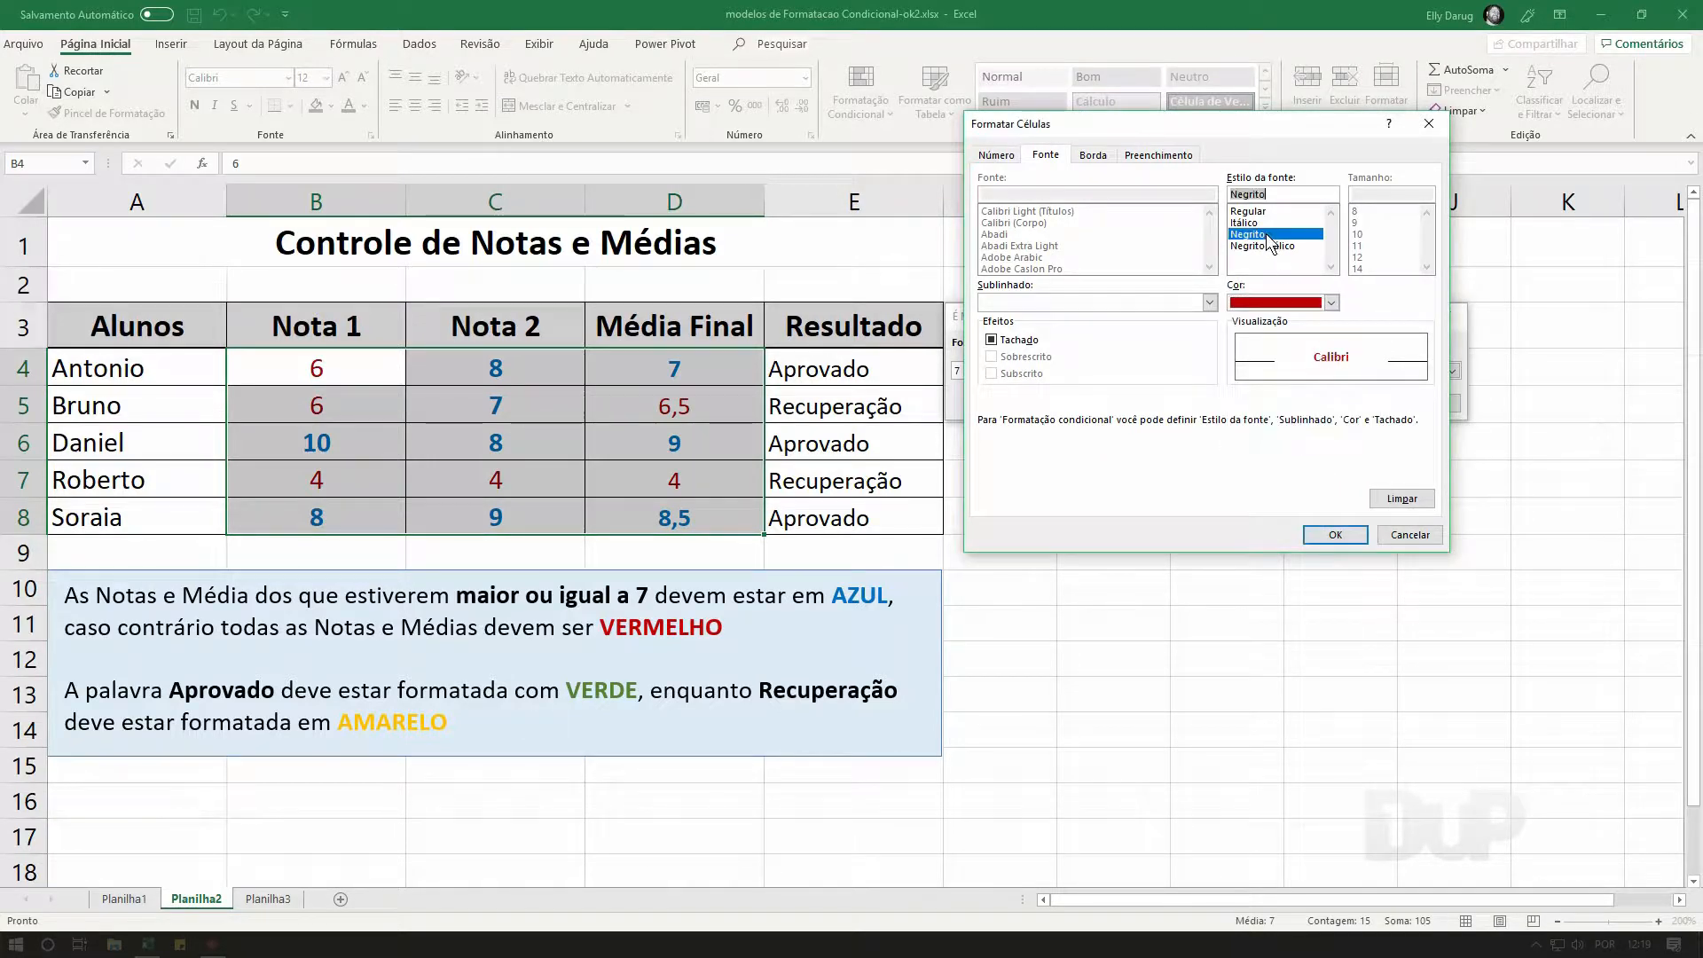
left_click(1336, 535)
left_click(1338, 407)
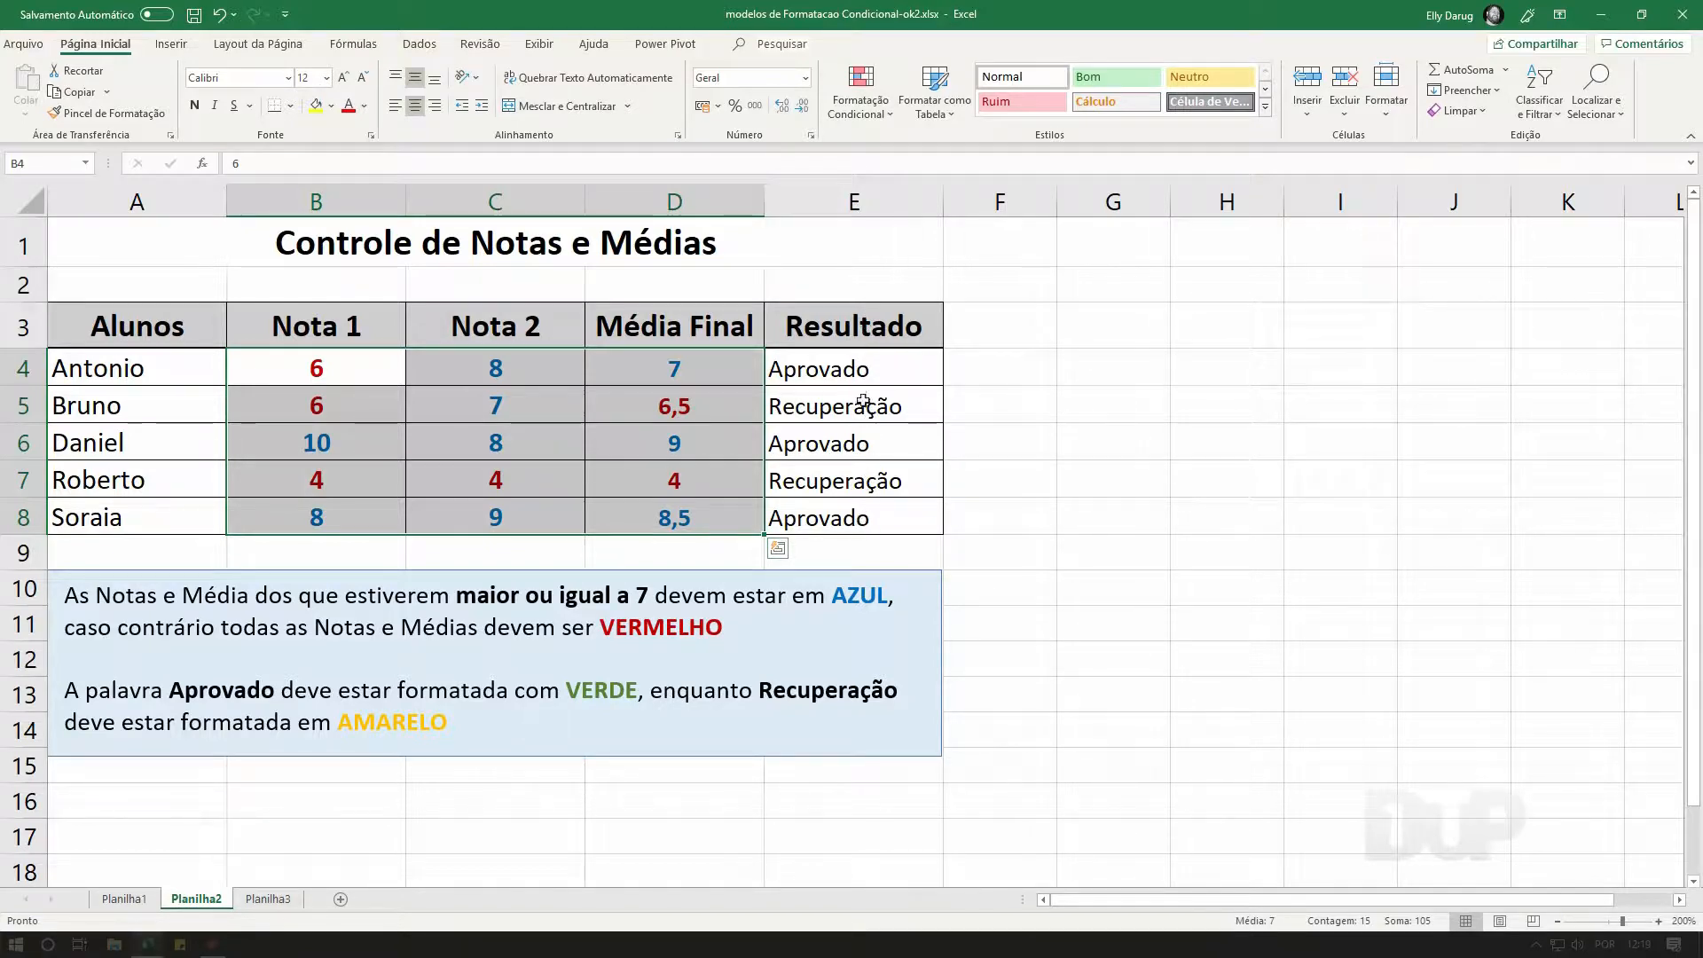
- Add a text-contains highlight rule for "Aprovado" with Preenchimento Verde e Texto Verde Escuro to the Resultado cells E4:E8
left_click_drag(863, 372, 870, 498)
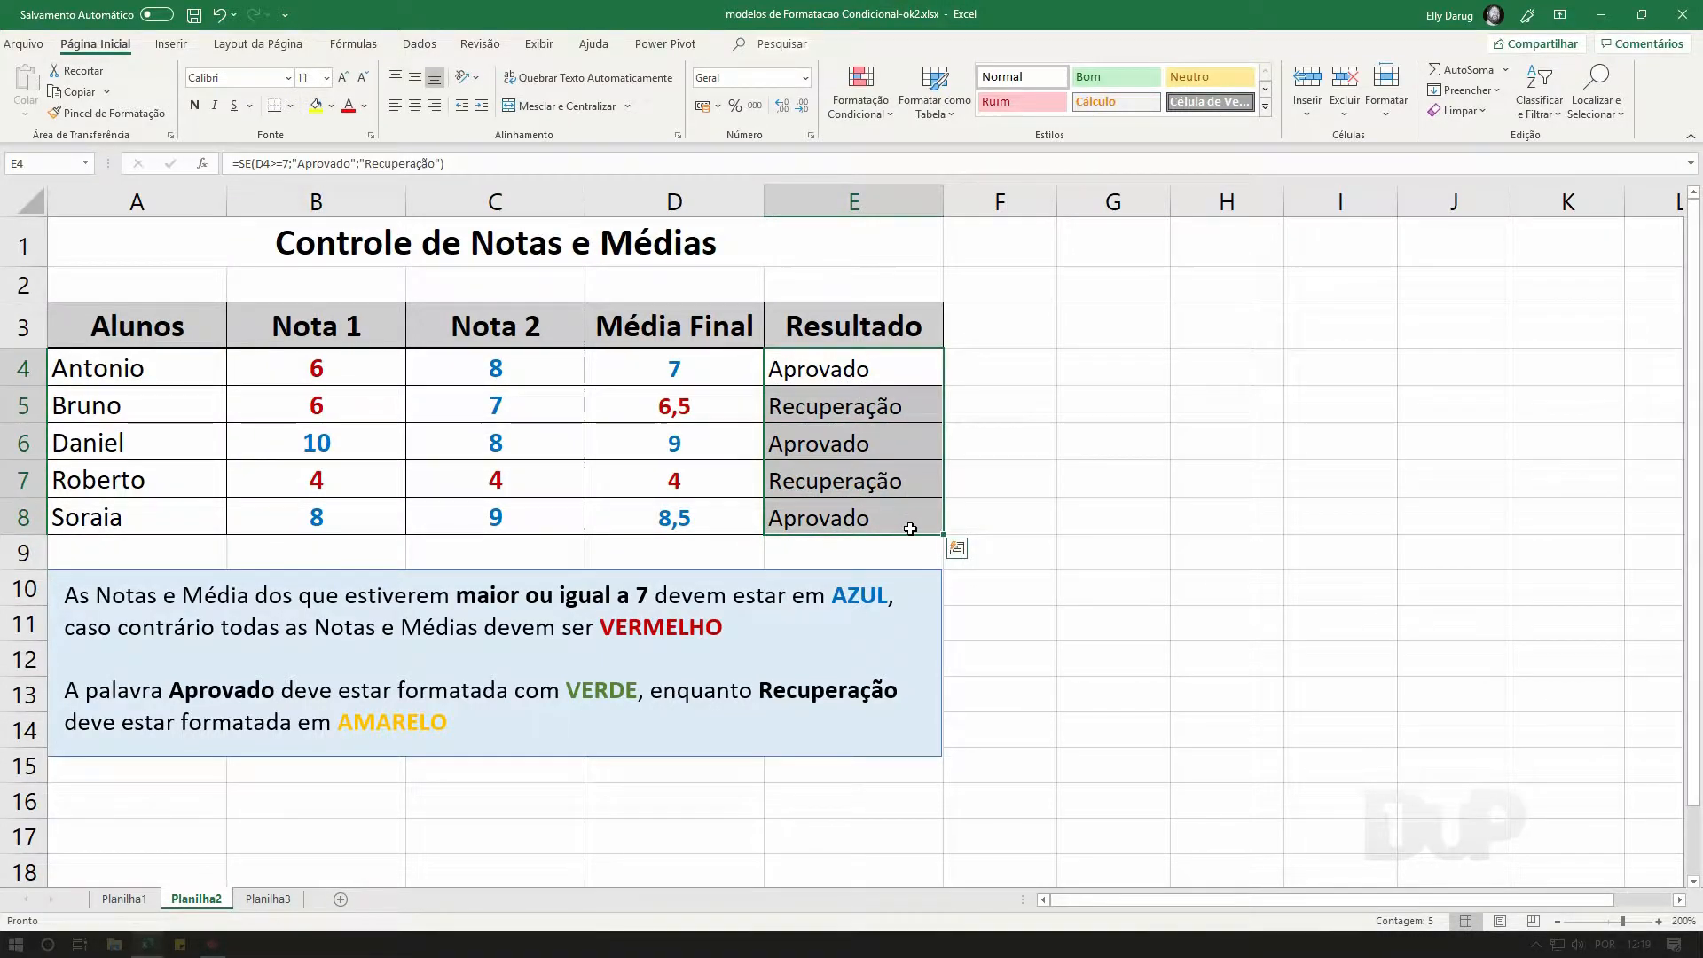
left_click(861, 108)
mouse_move(870, 151)
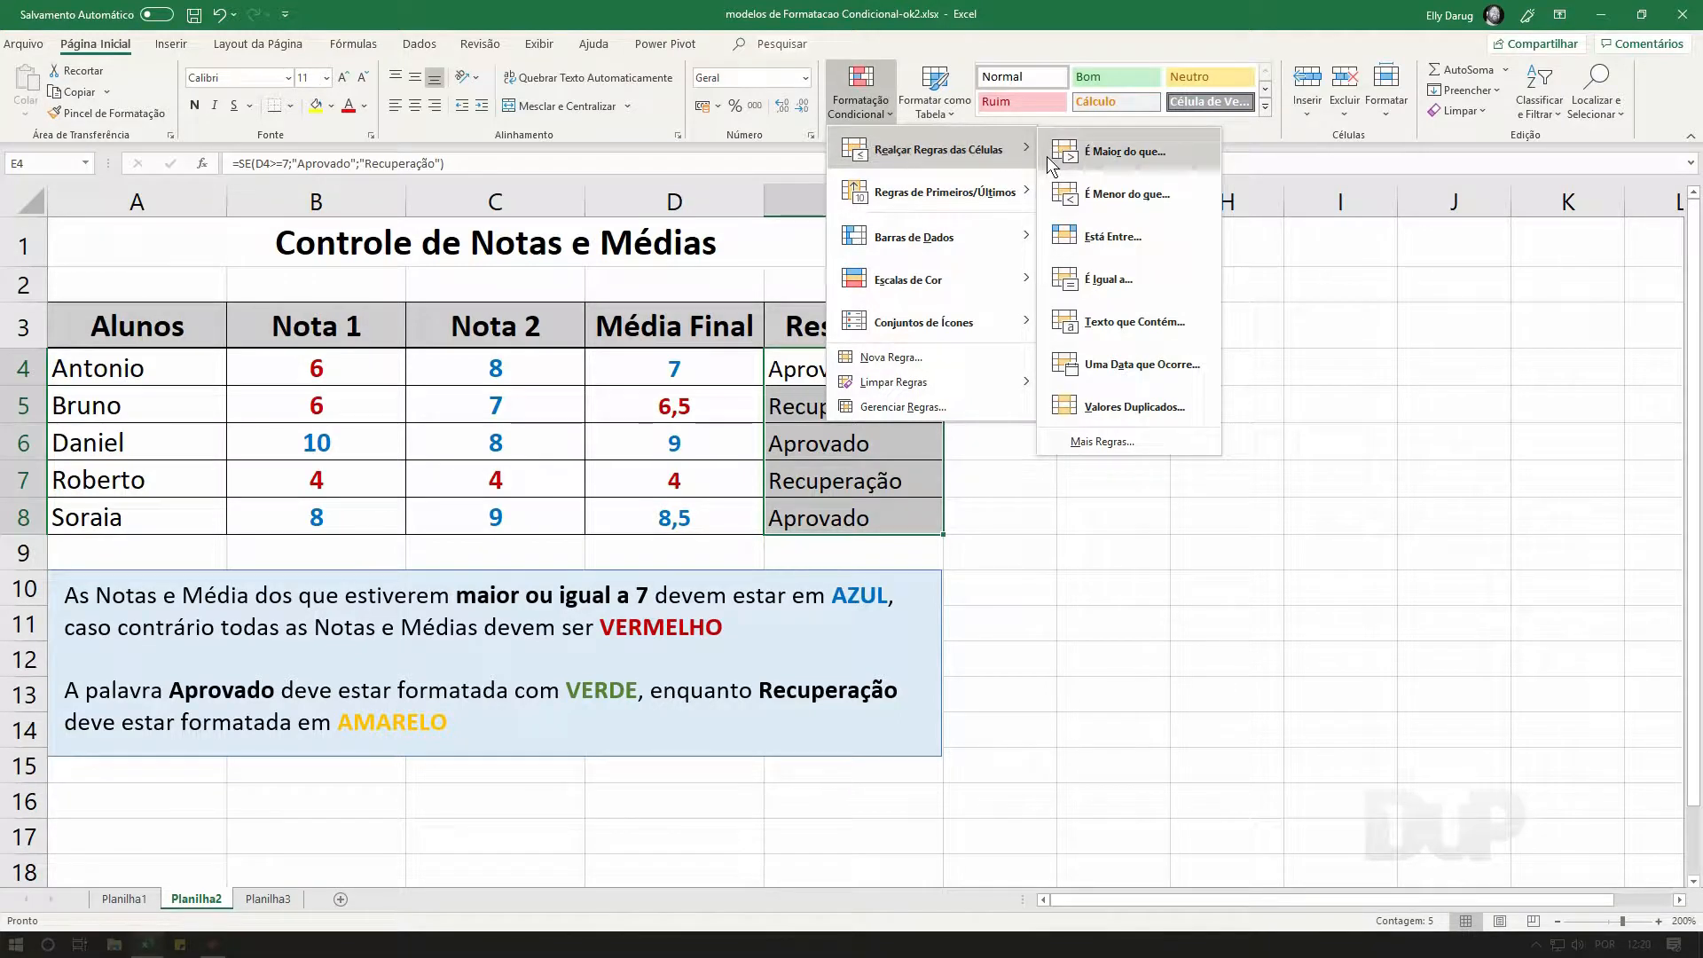
left_click(1125, 322)
type("Apro")
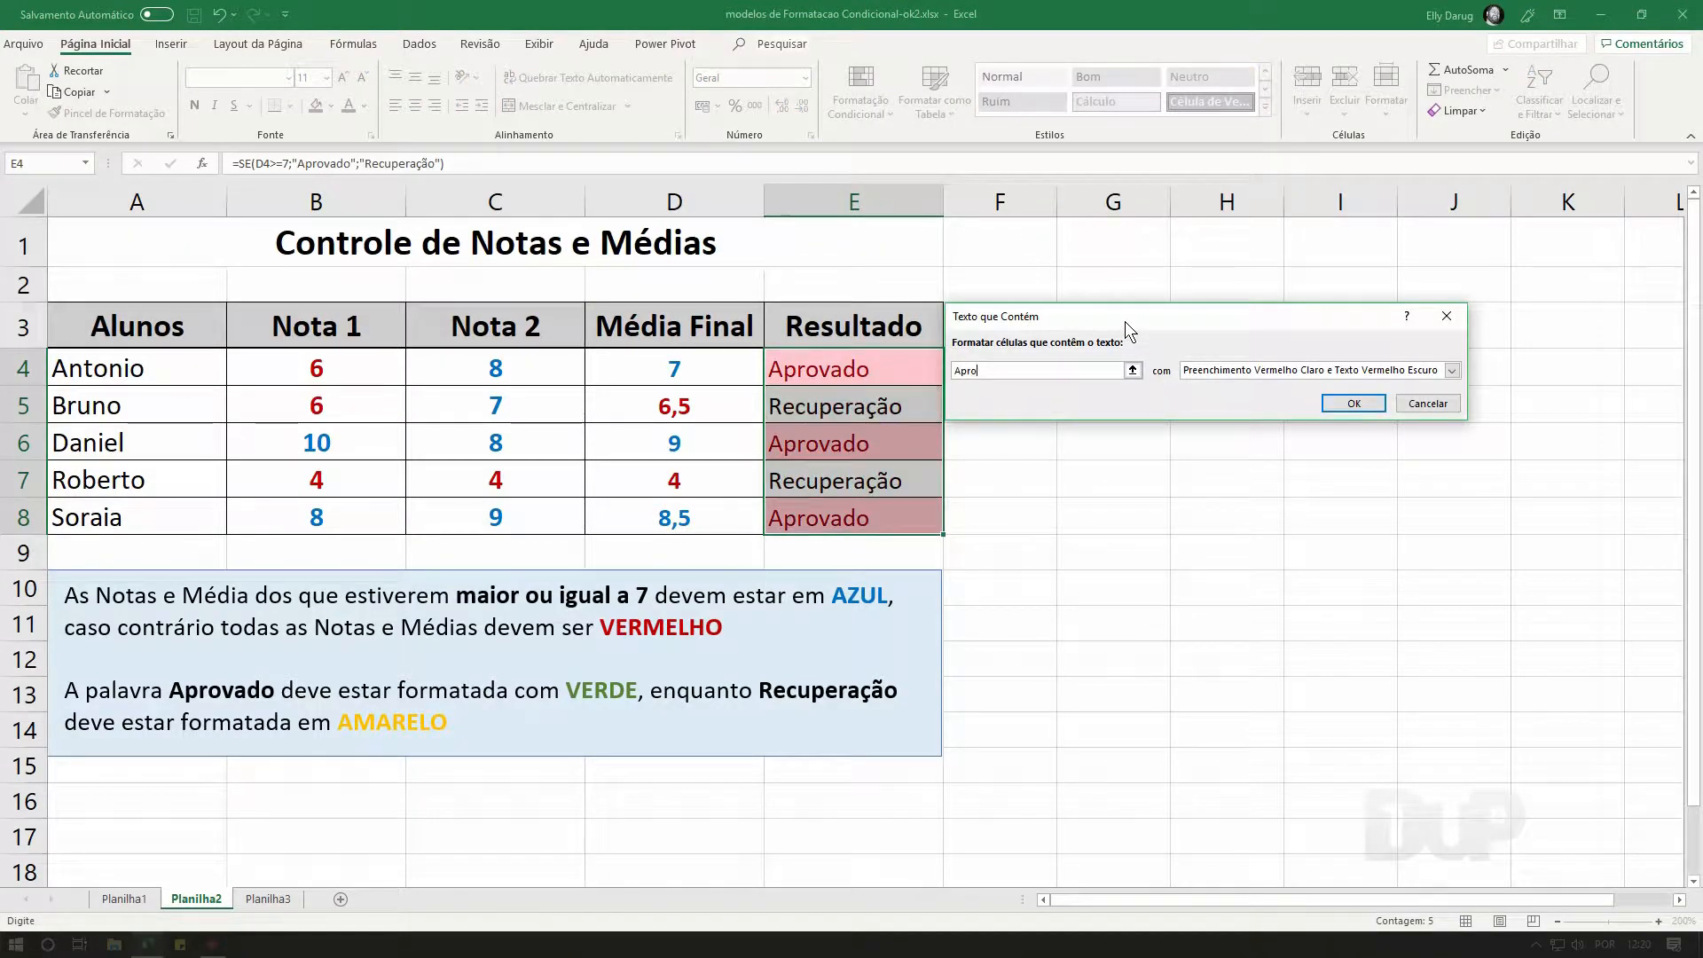
type("vado")
left_click(1240, 376)
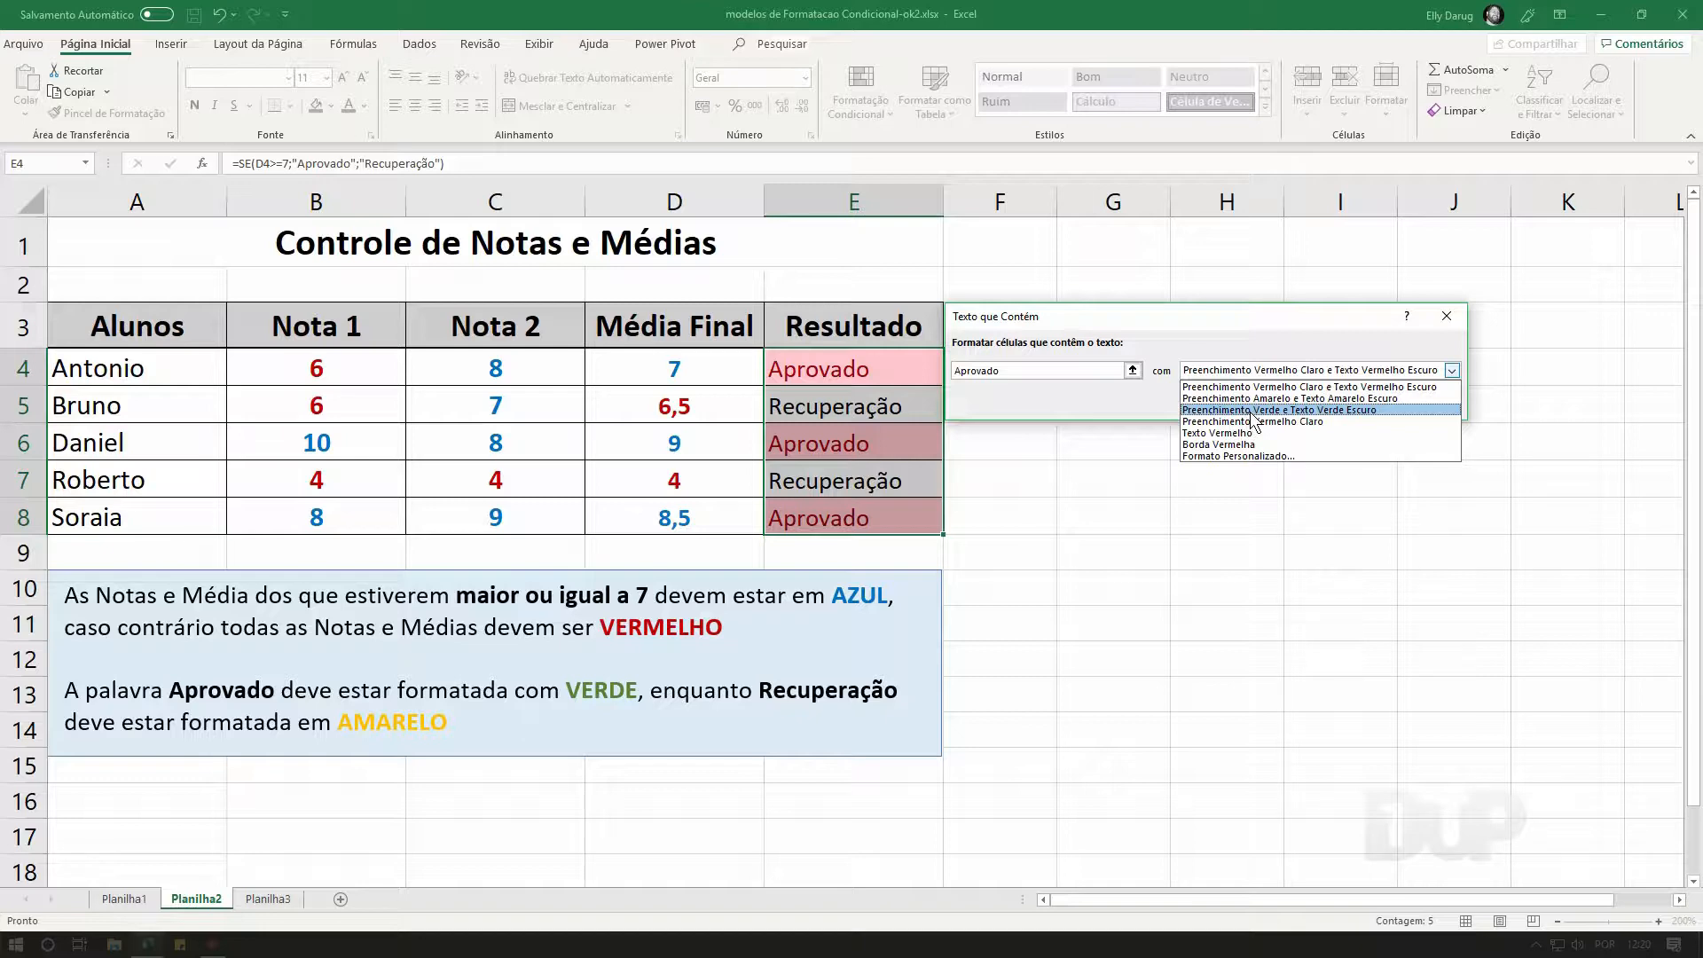
left_click(1250, 411)
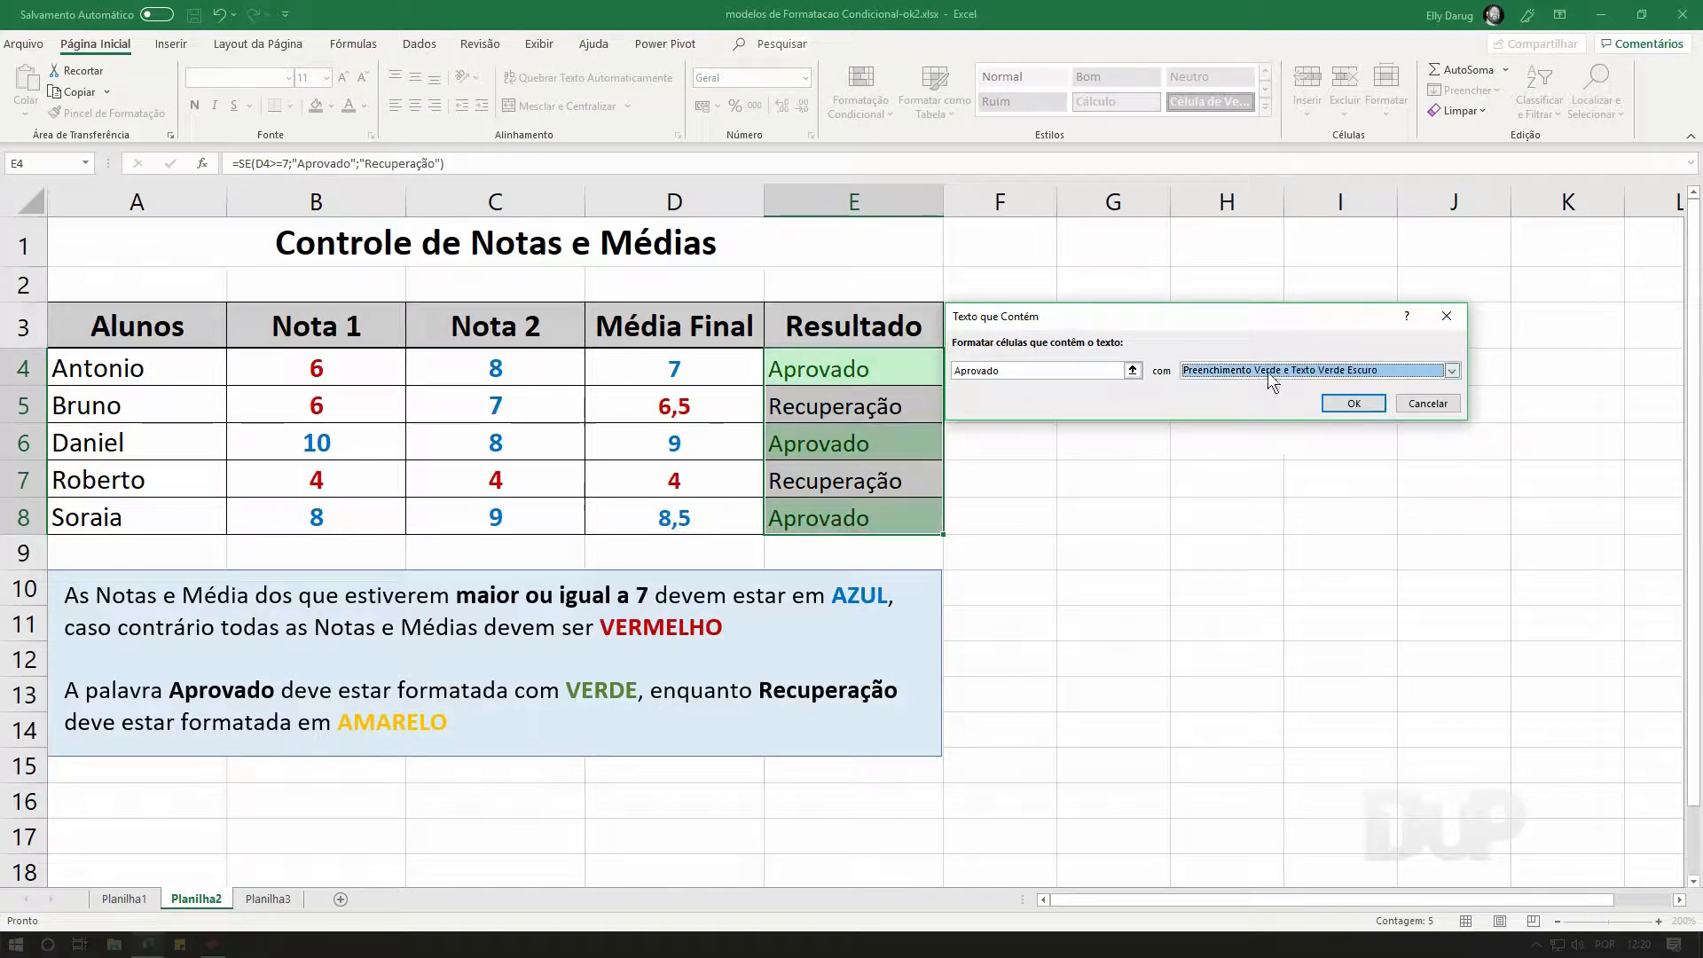
left_click(1366, 406)
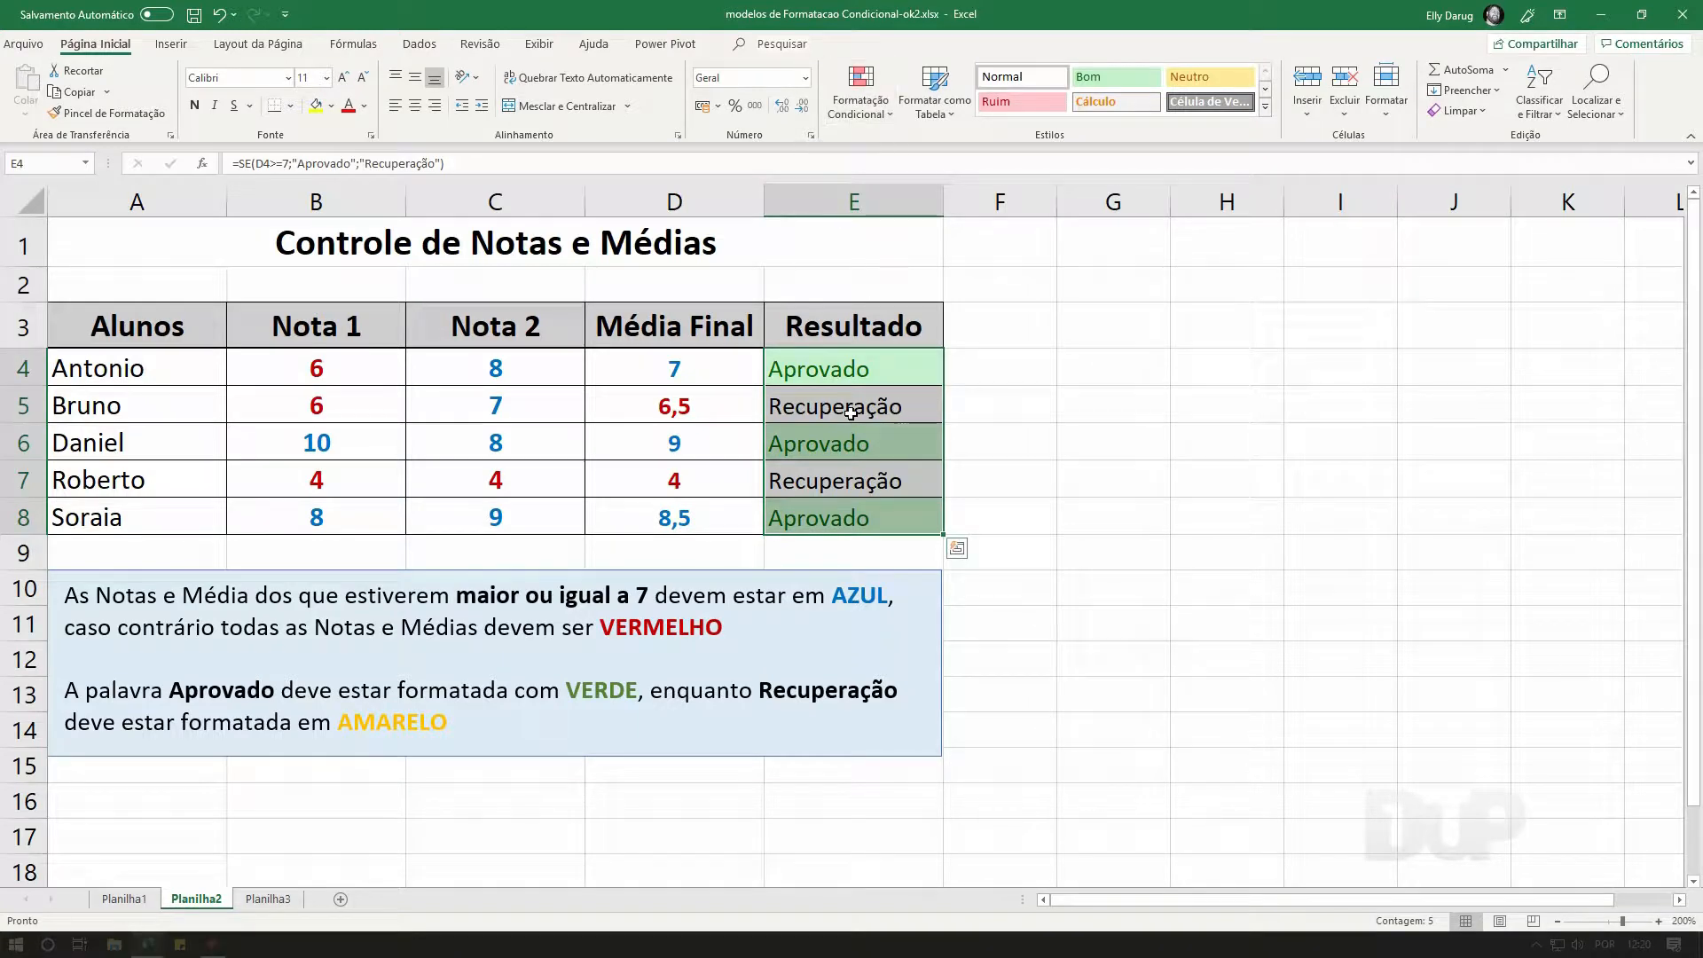
- Add a text-contains highlight rule for "recuperação" with Preenchimento Amarelo e Texto Amarelo Escuro to the Resultado cells E4:E8
left_click(872, 111)
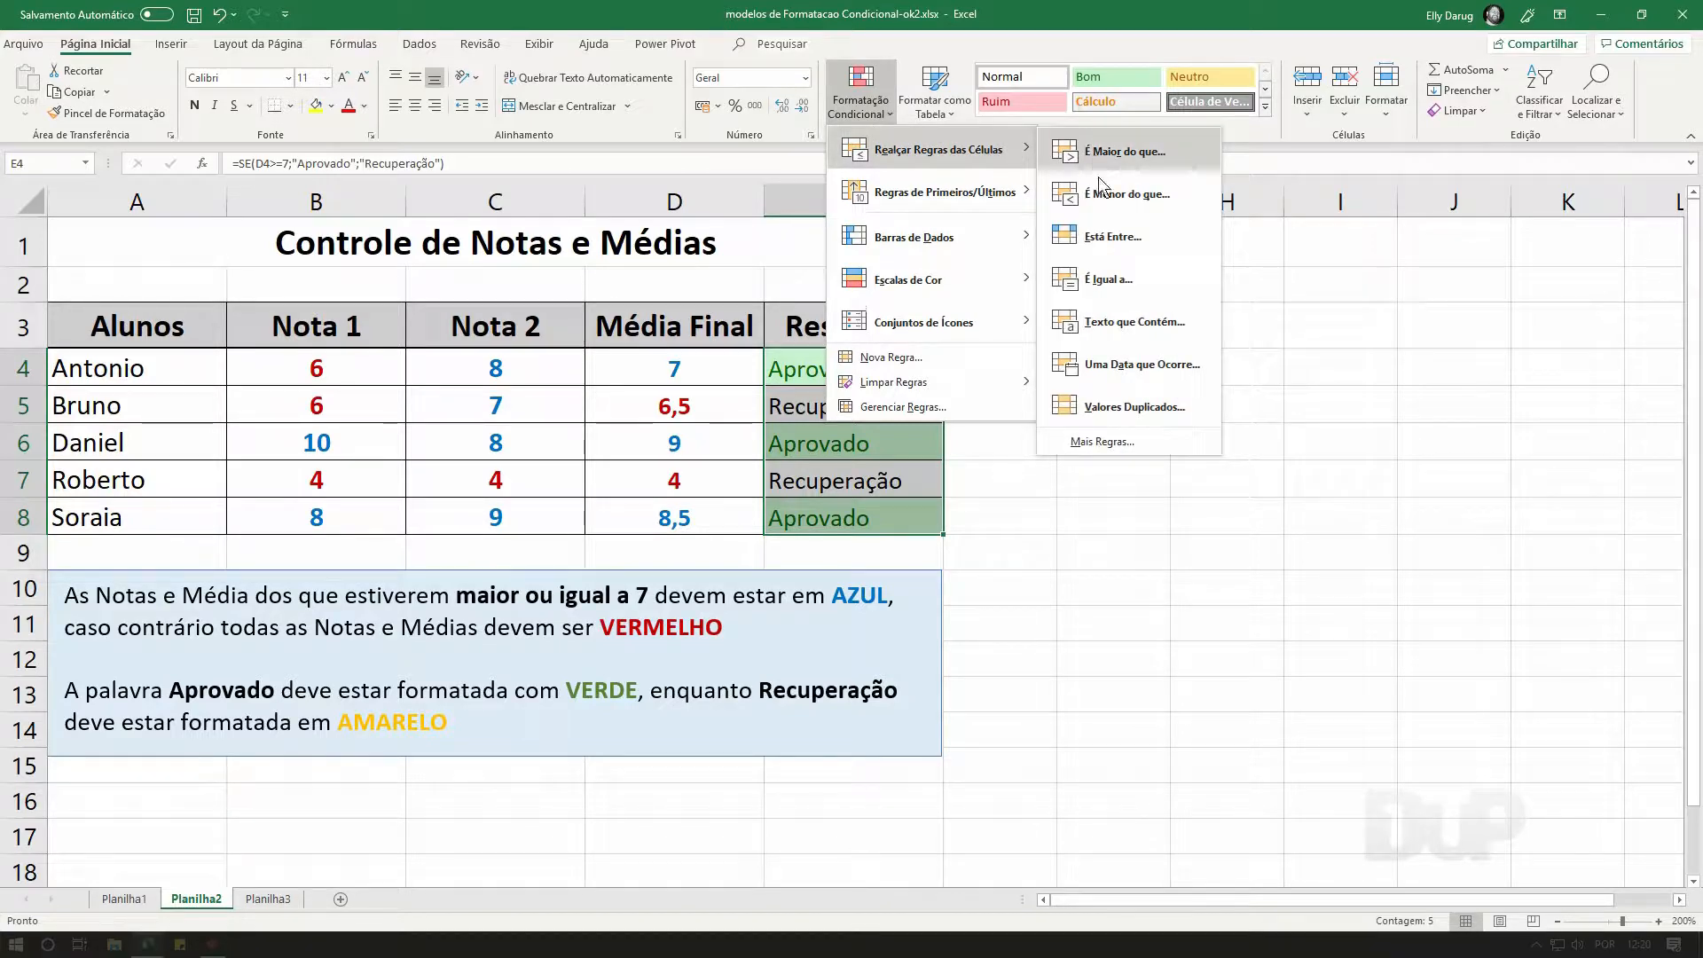
left_click(1120, 322)
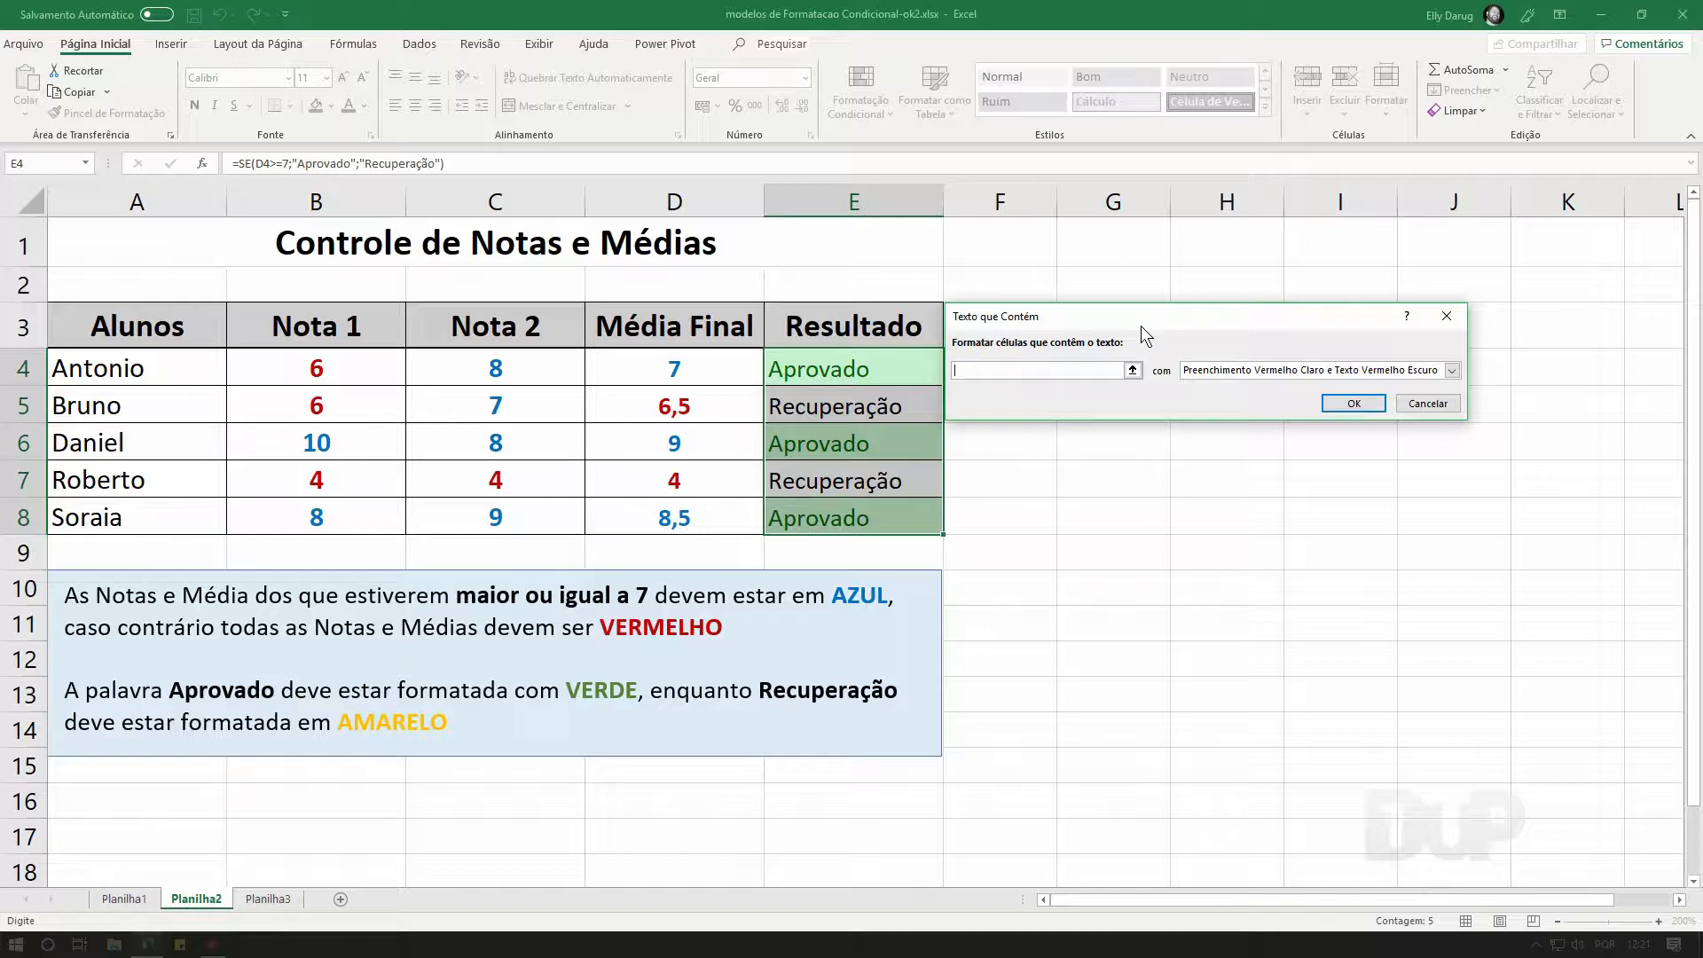
type("recuper")
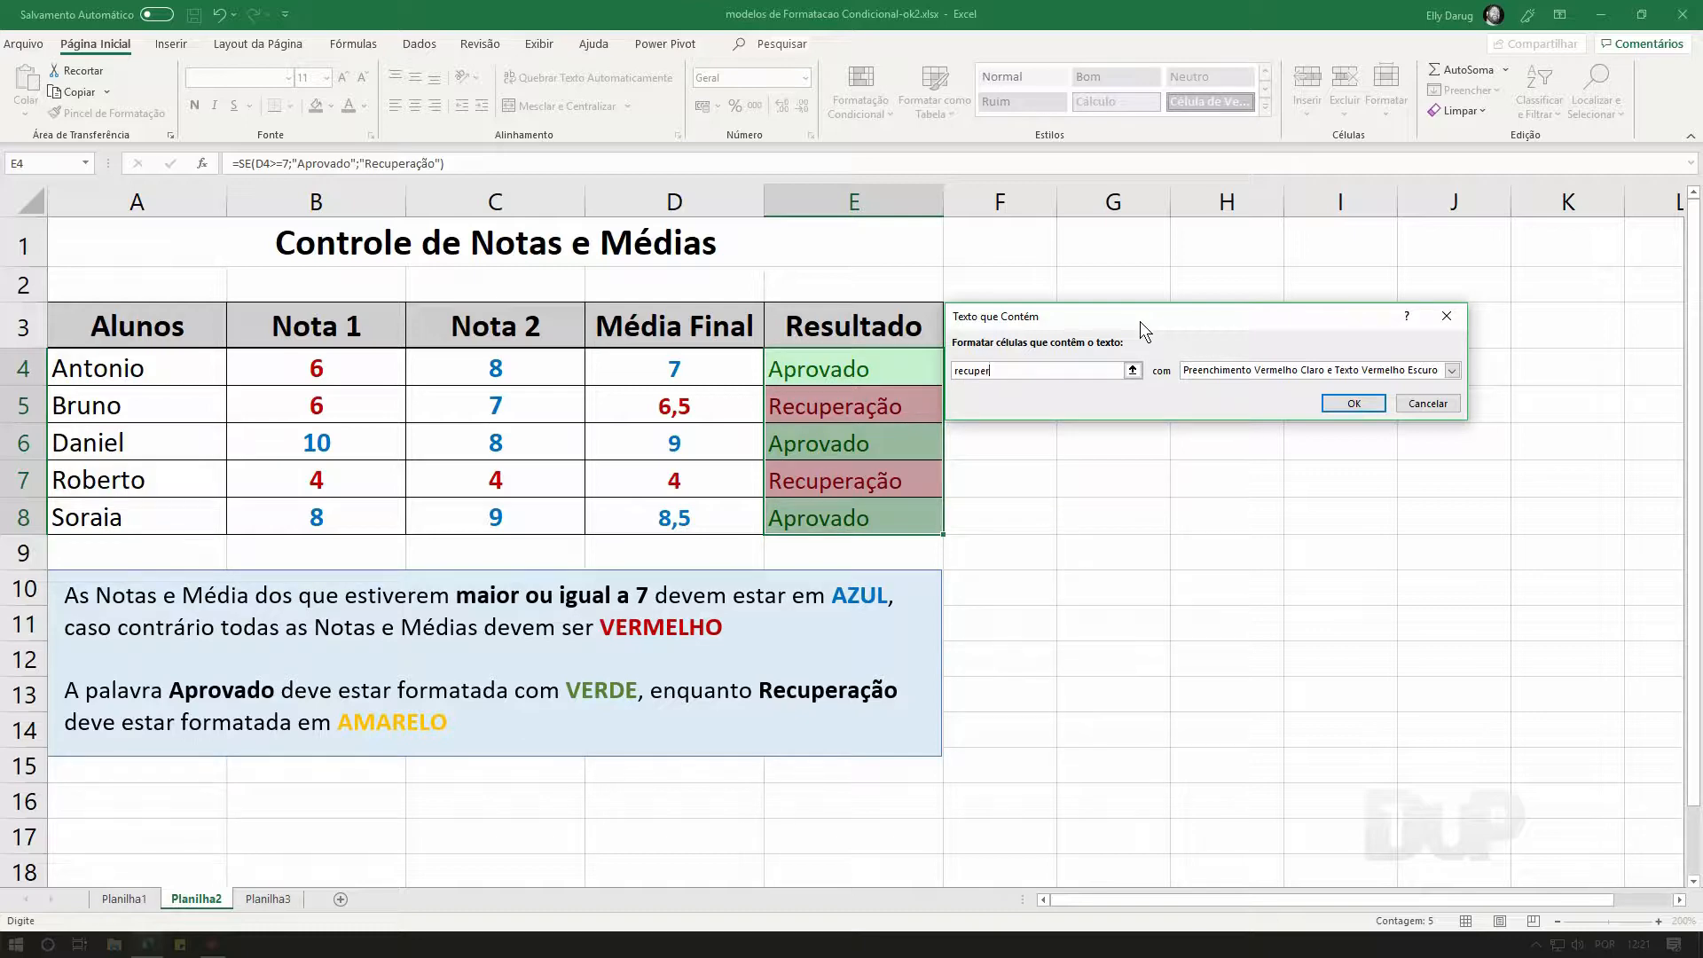
type("ac")
type("ão")
left_click(1229, 378)
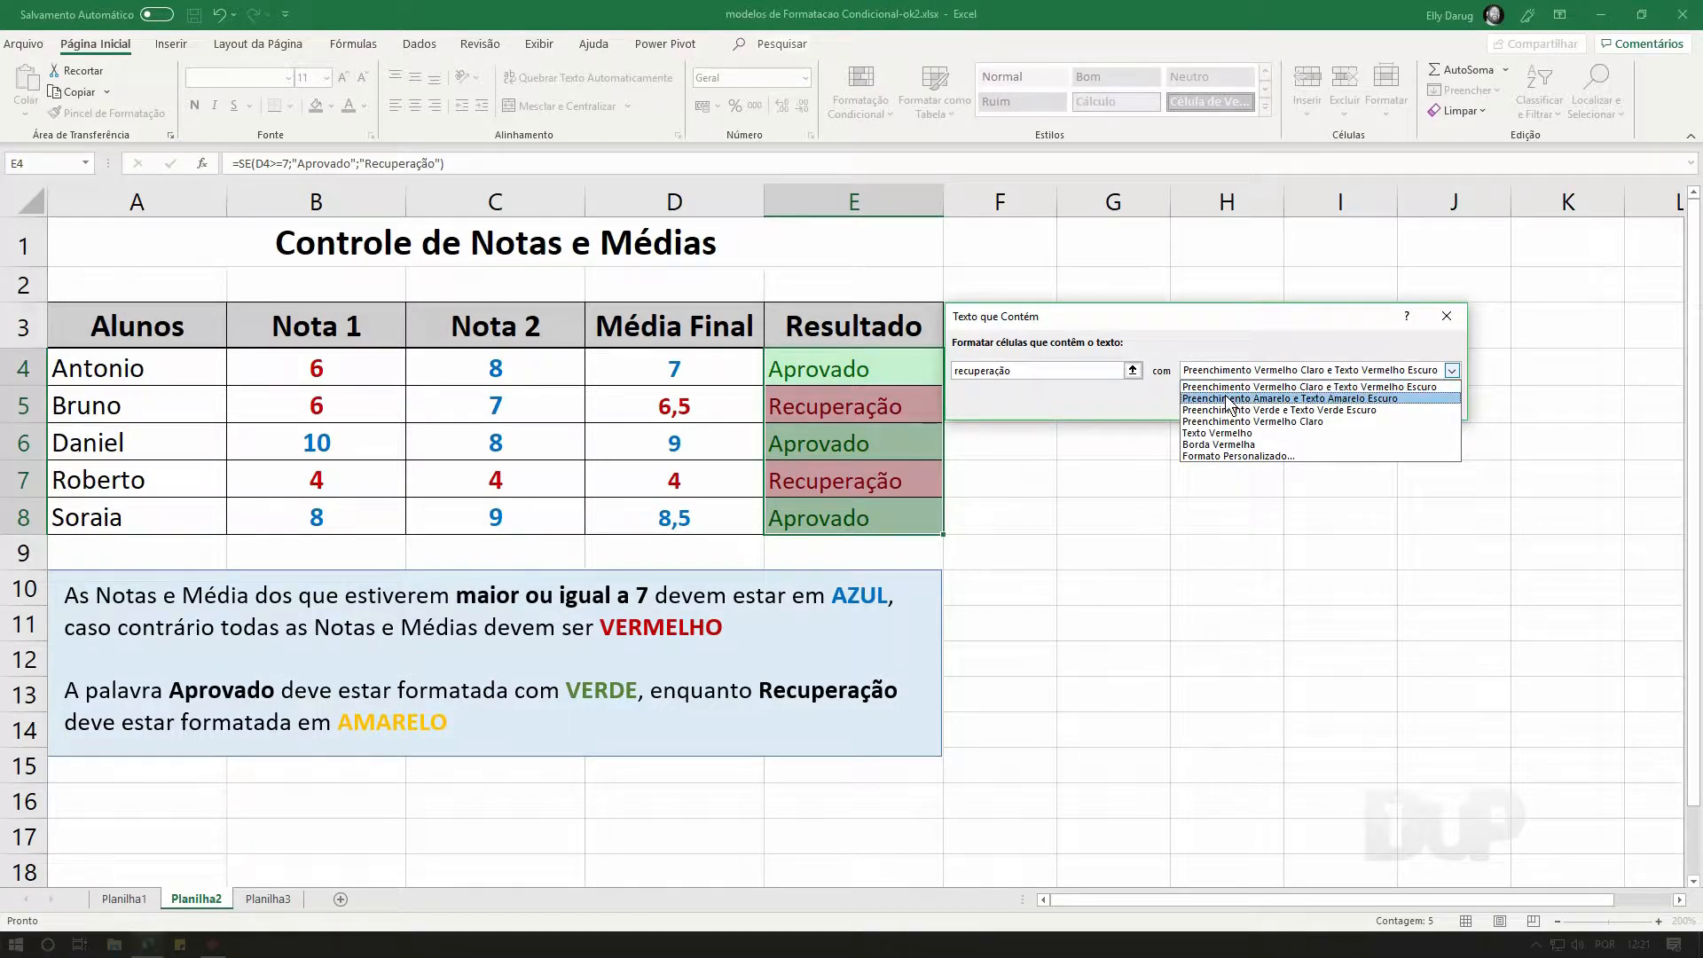
left_click(1230, 399)
left_click(1355, 404)
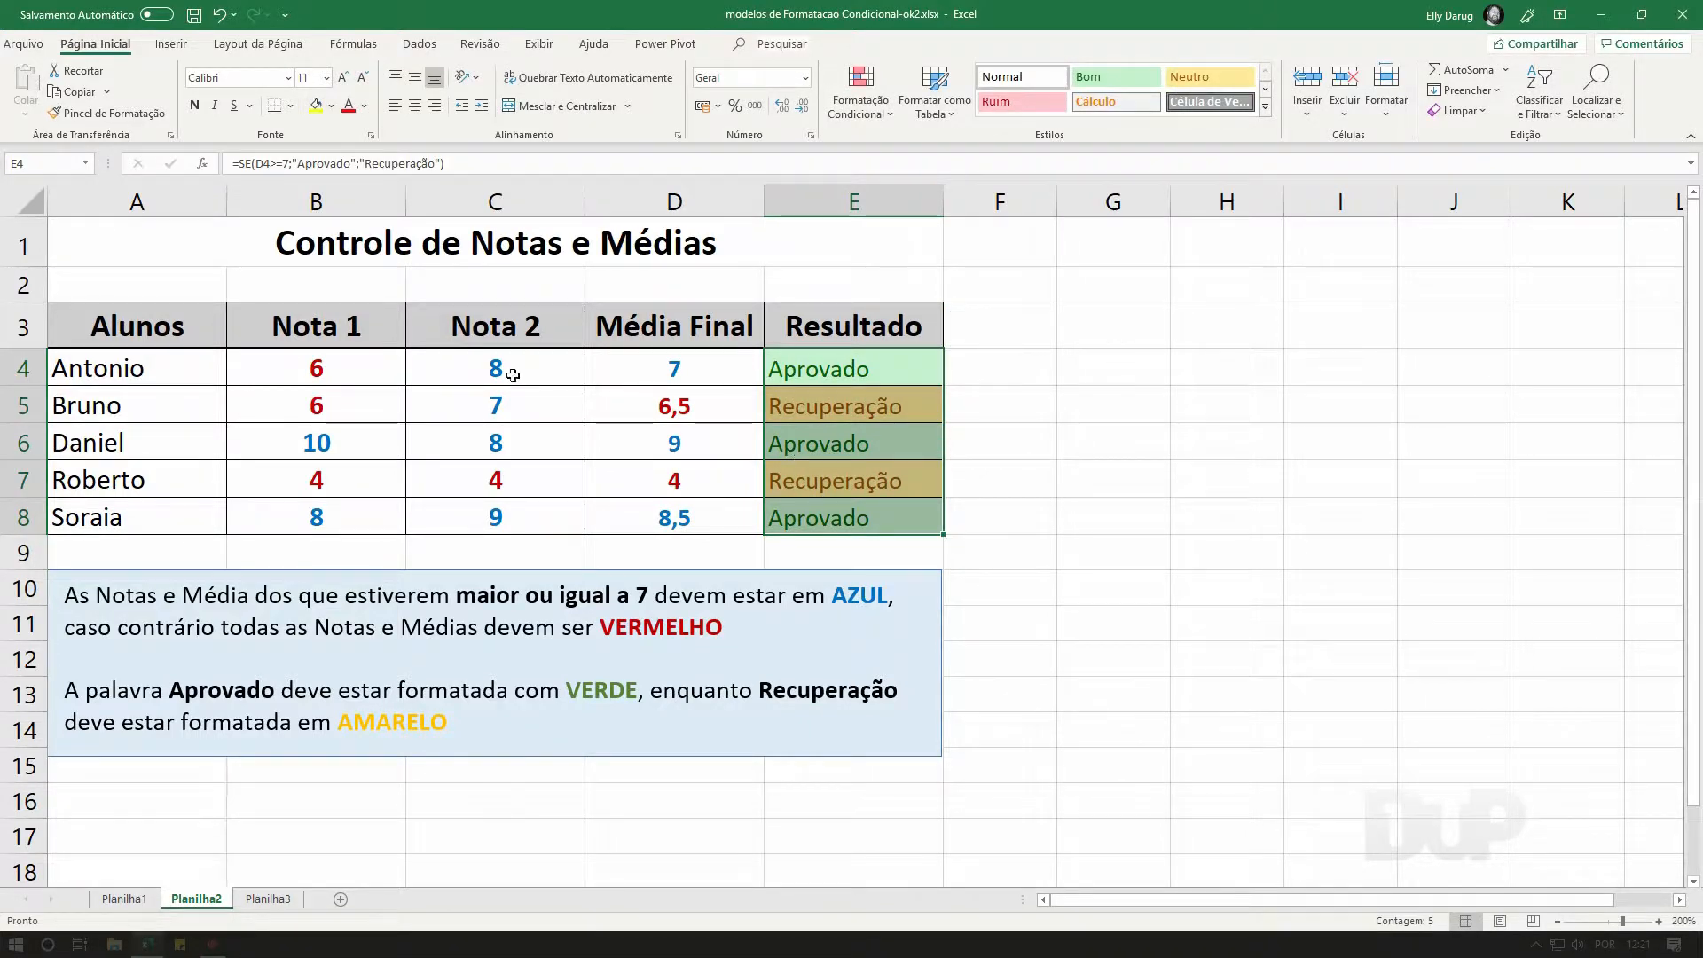
left_click(364, 372)
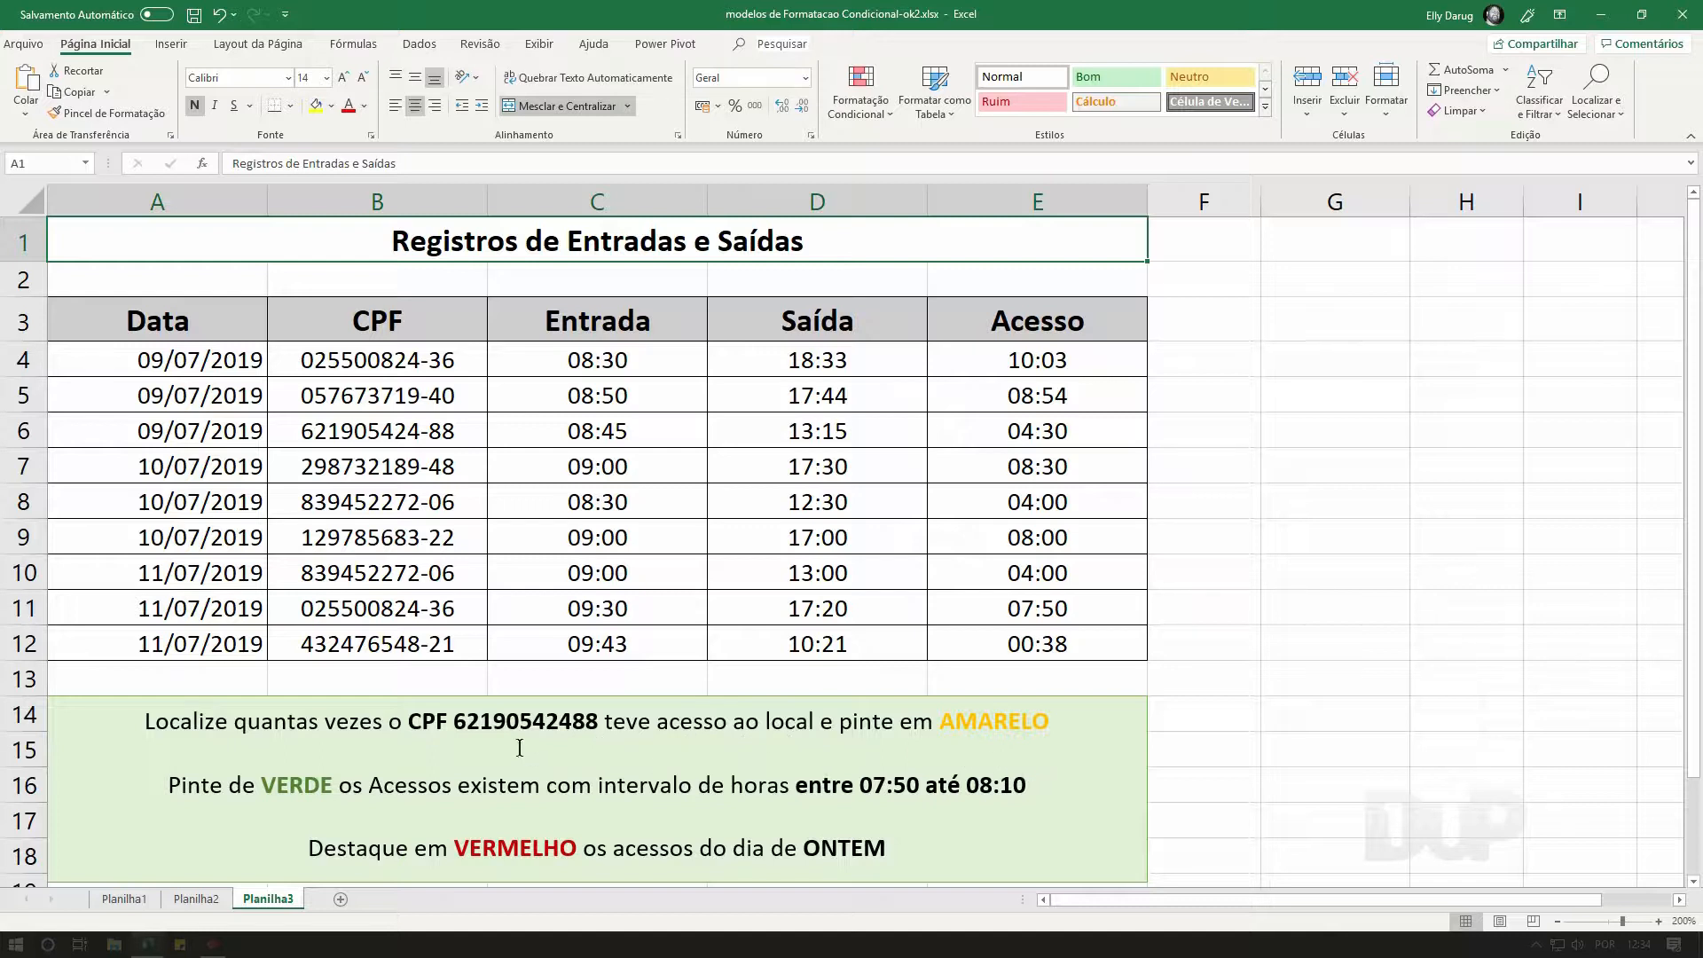
- Set up an equal-to highlight rule for B4:B12 on Planilha3, using the CPF number copied from the instruction box
left_click_drag(454, 723, 594, 731)
key("ctrl+c")
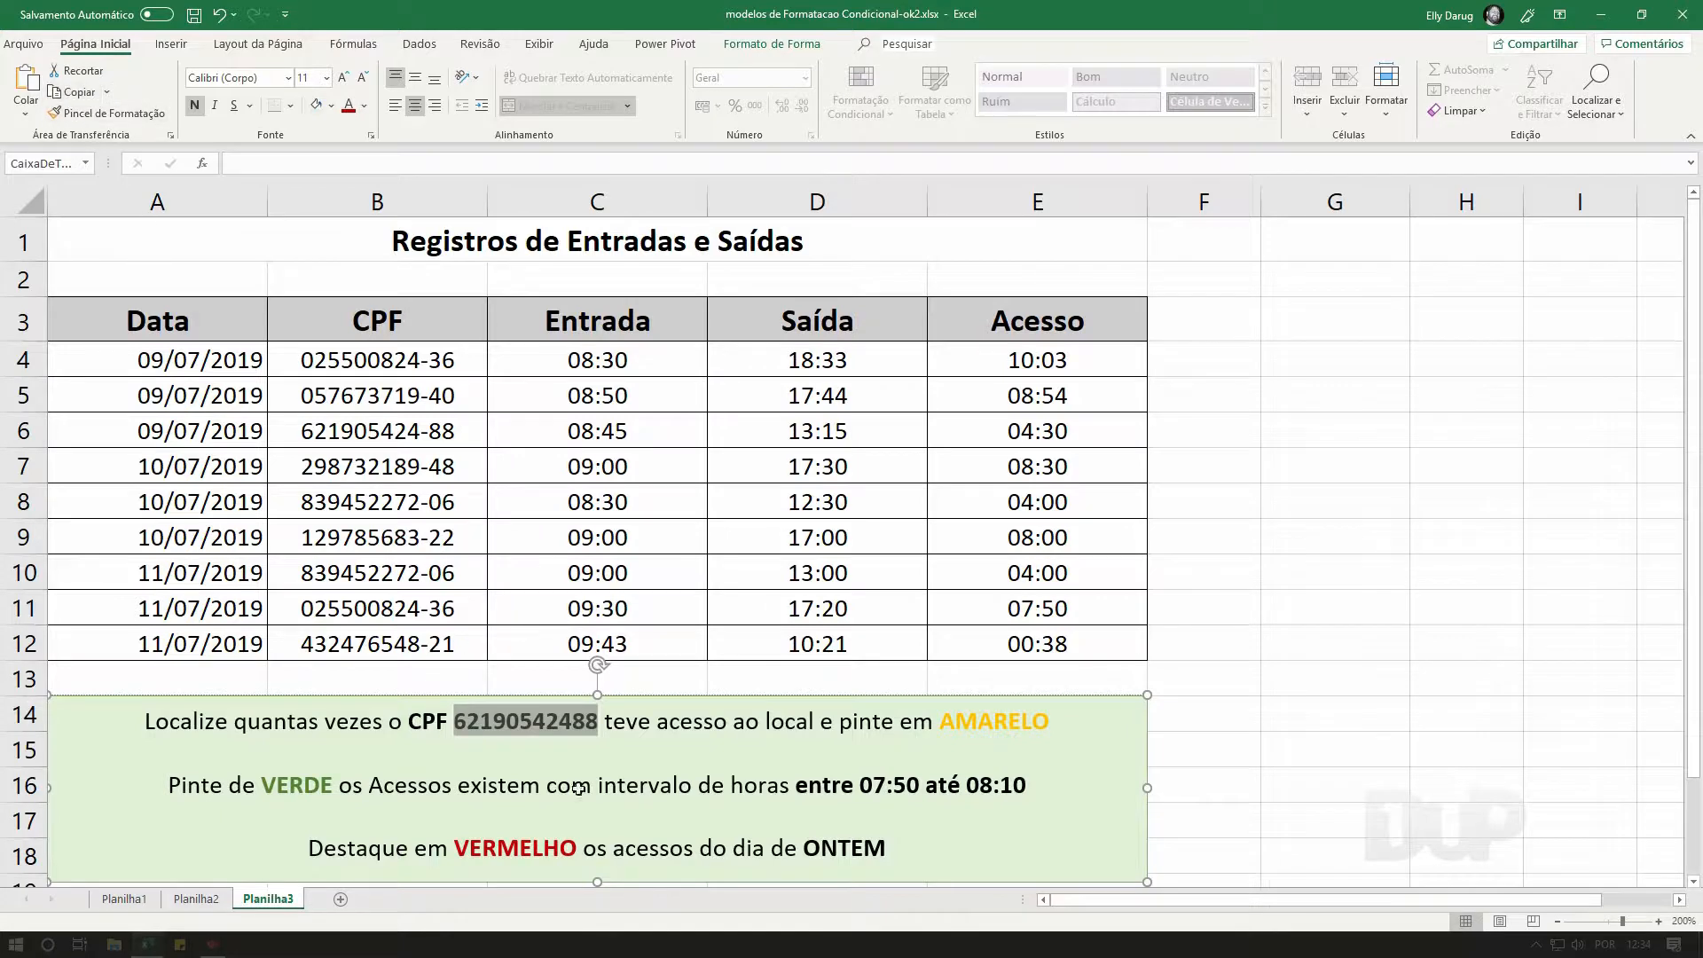
left_click(339, 362)
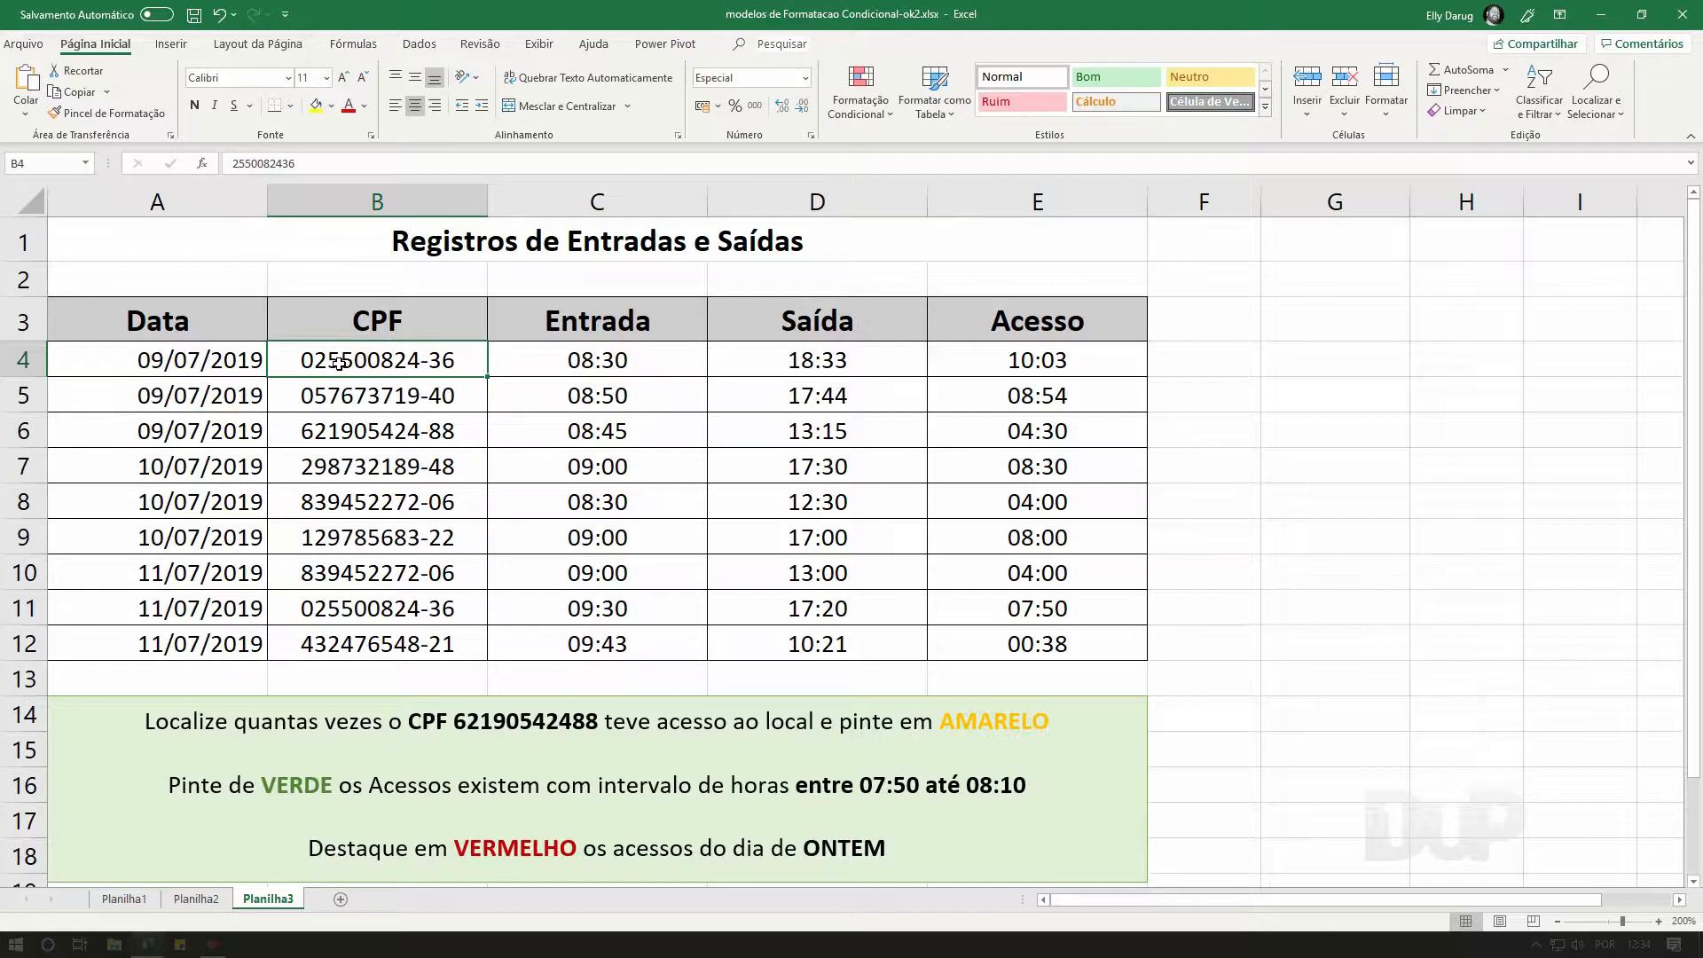
left_click_drag(339, 362, 383, 633)
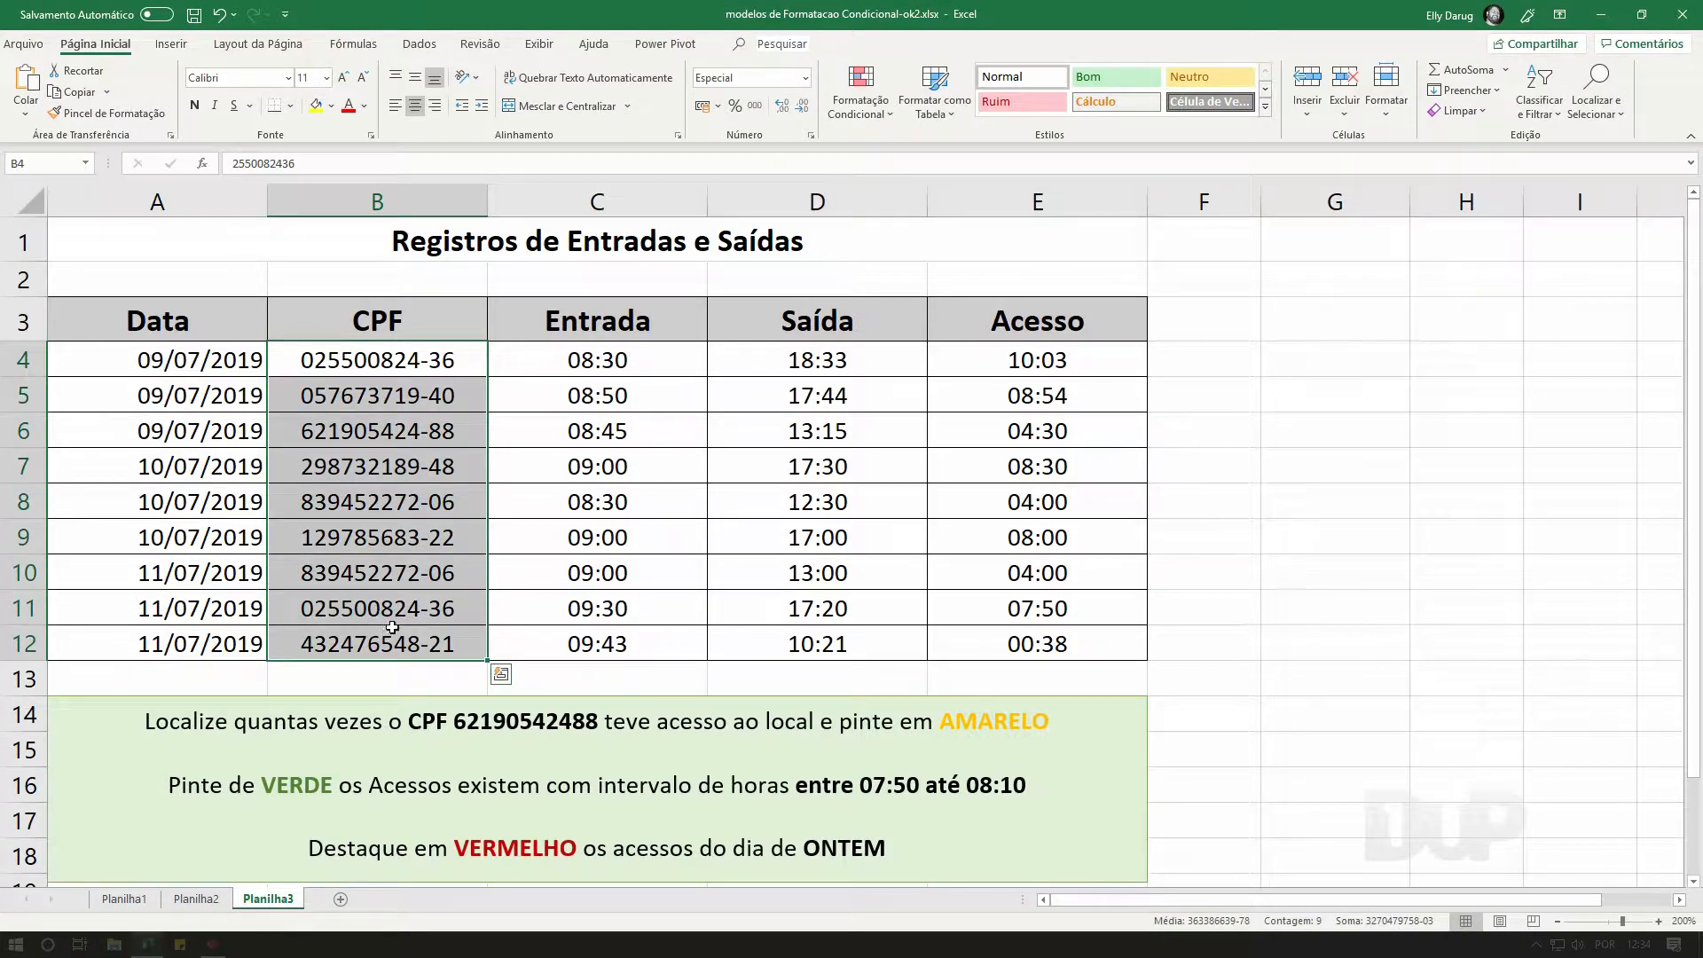
left_click(847, 103)
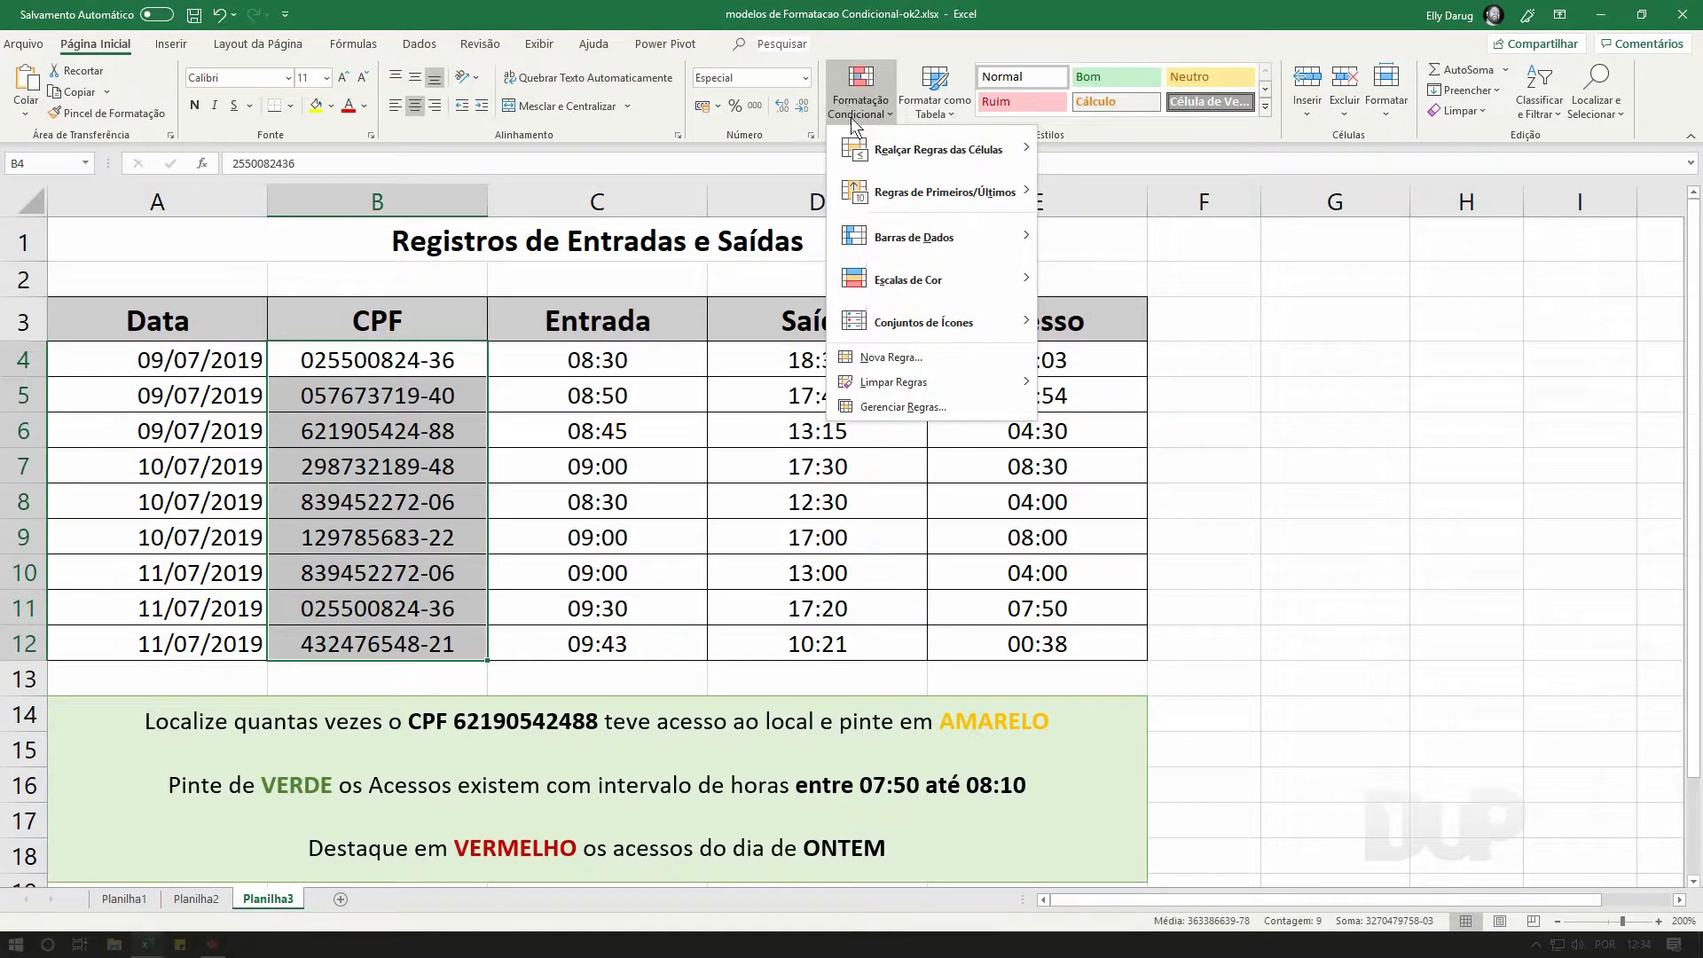
mouse_move(870, 159)
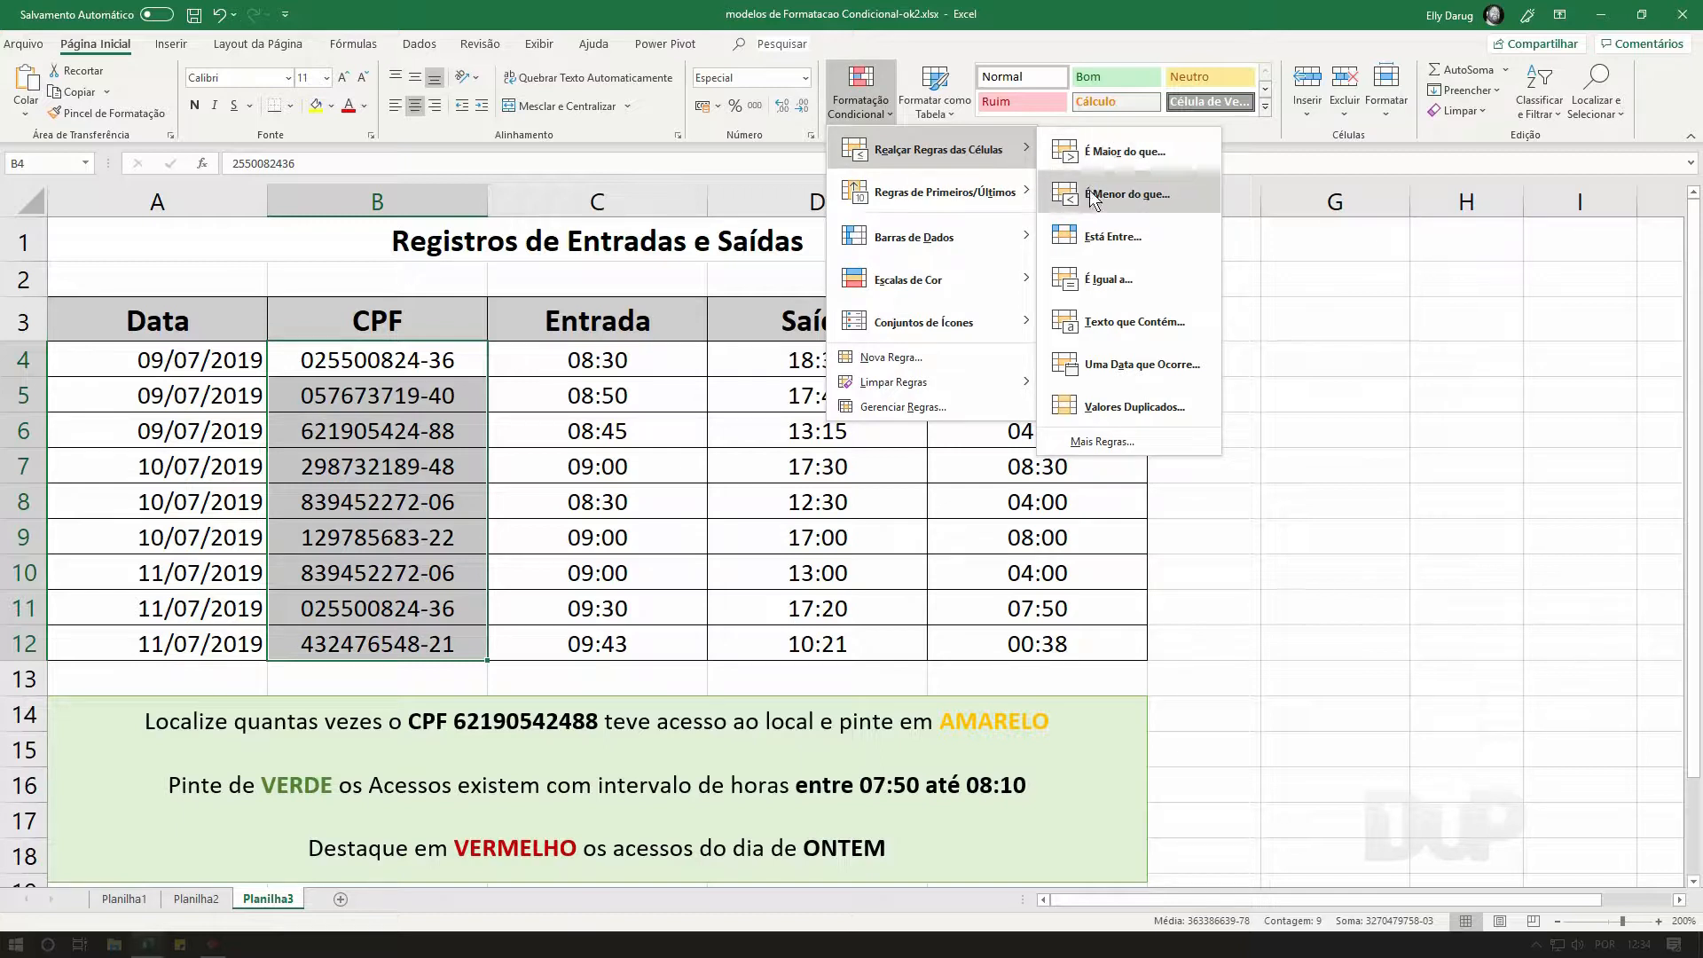
left_click(1137, 284)
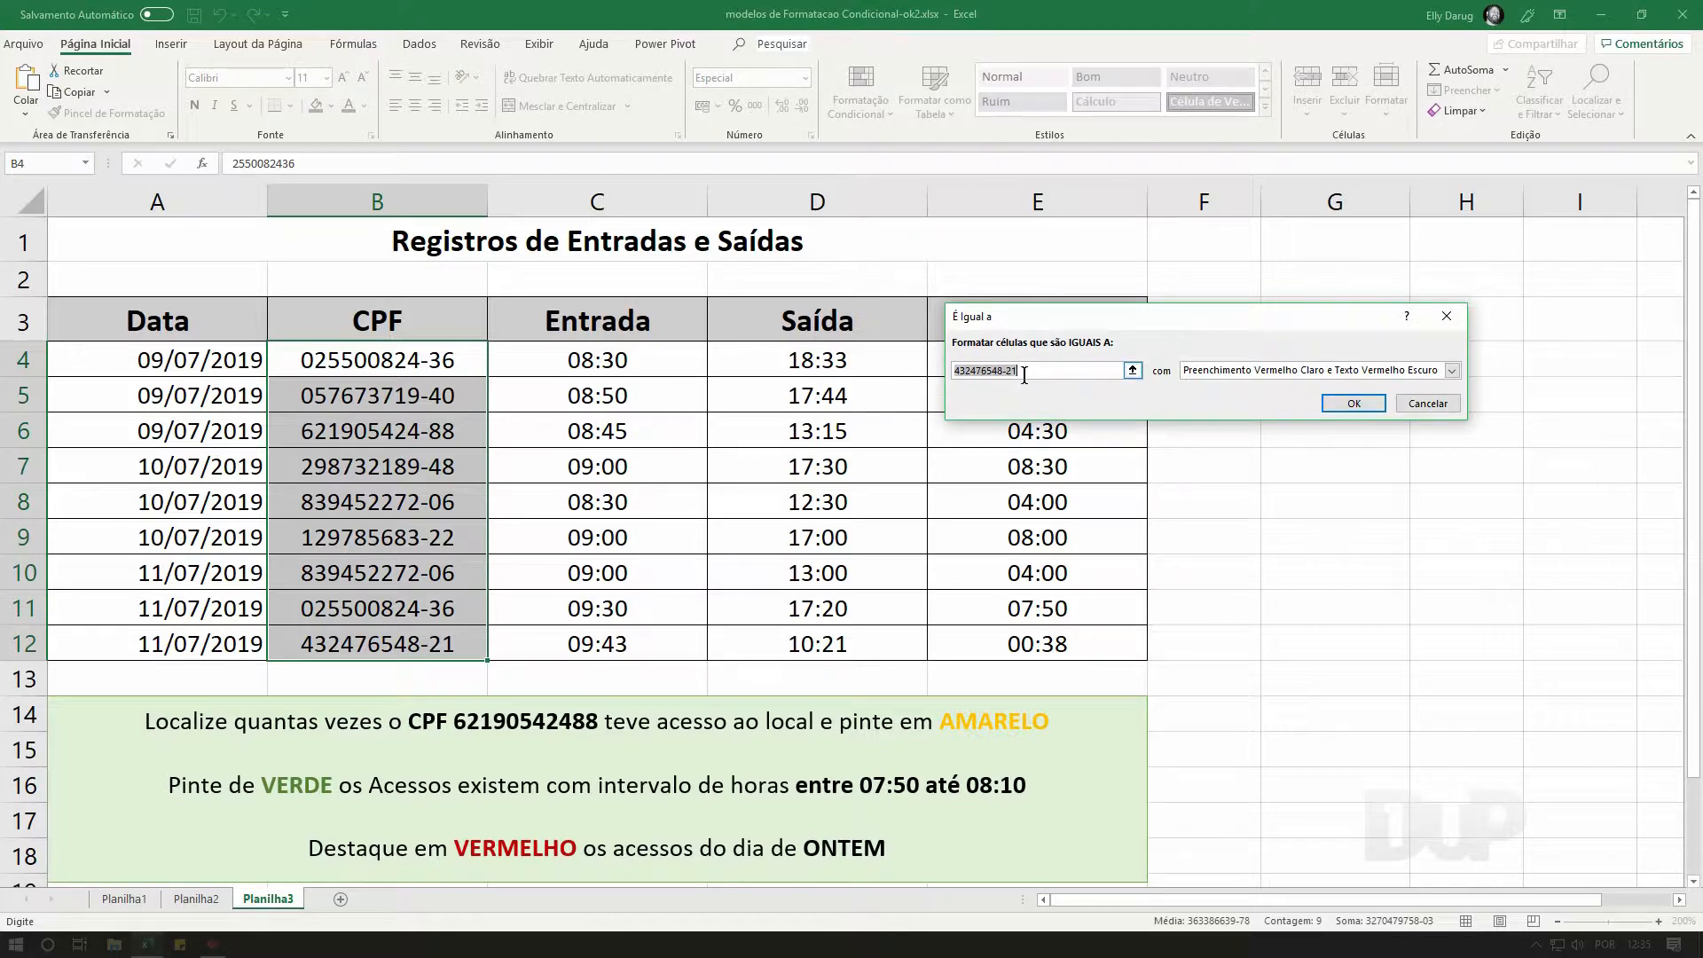
key("ctrl+v")
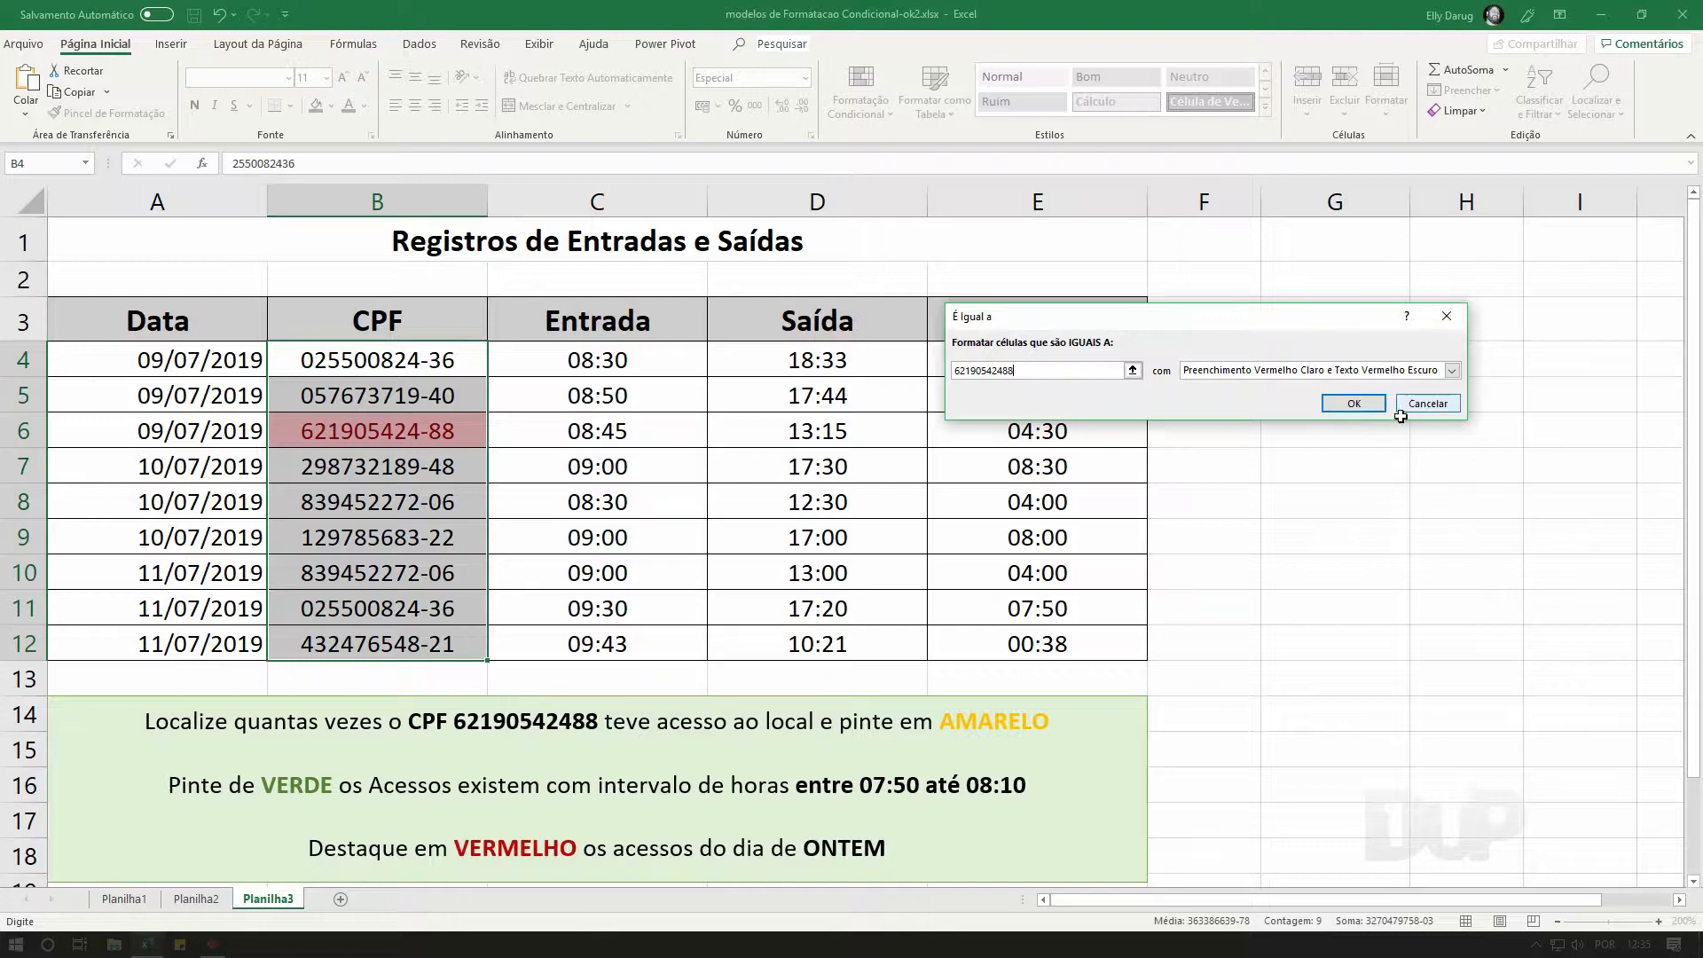
- Format the equal-to rule with Preenchimento Amarelo e Texto Amarelo Escuro and apply it to the CPF column
left_click(1247, 373)
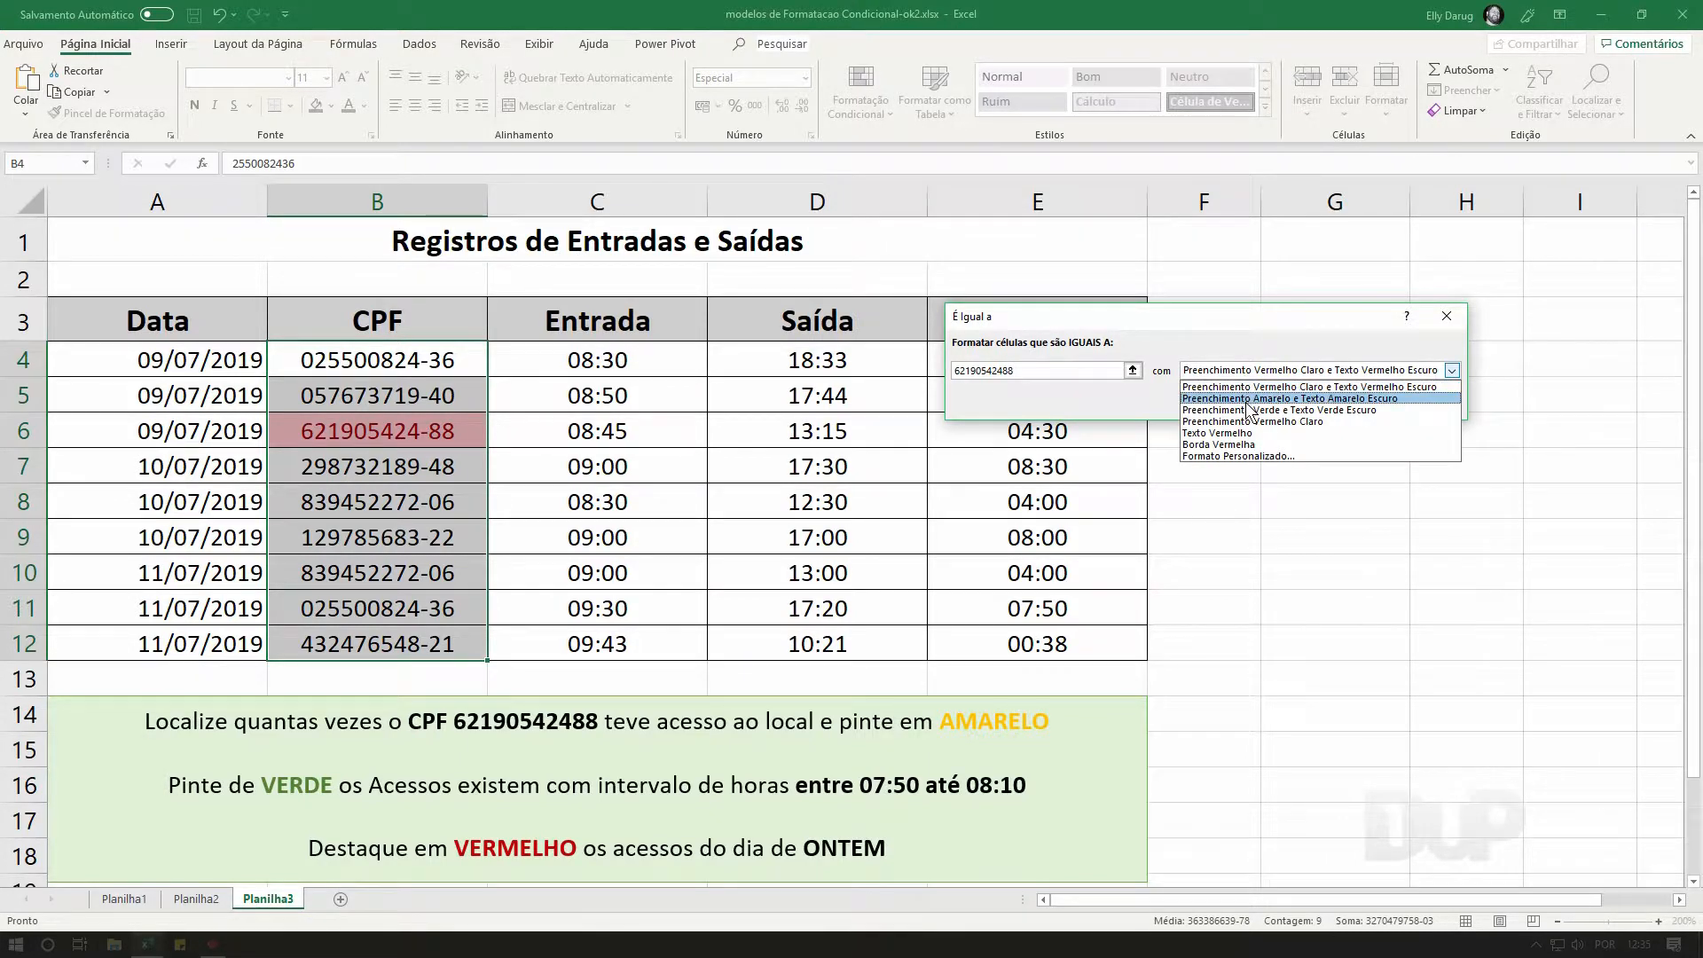
left_click(1367, 399)
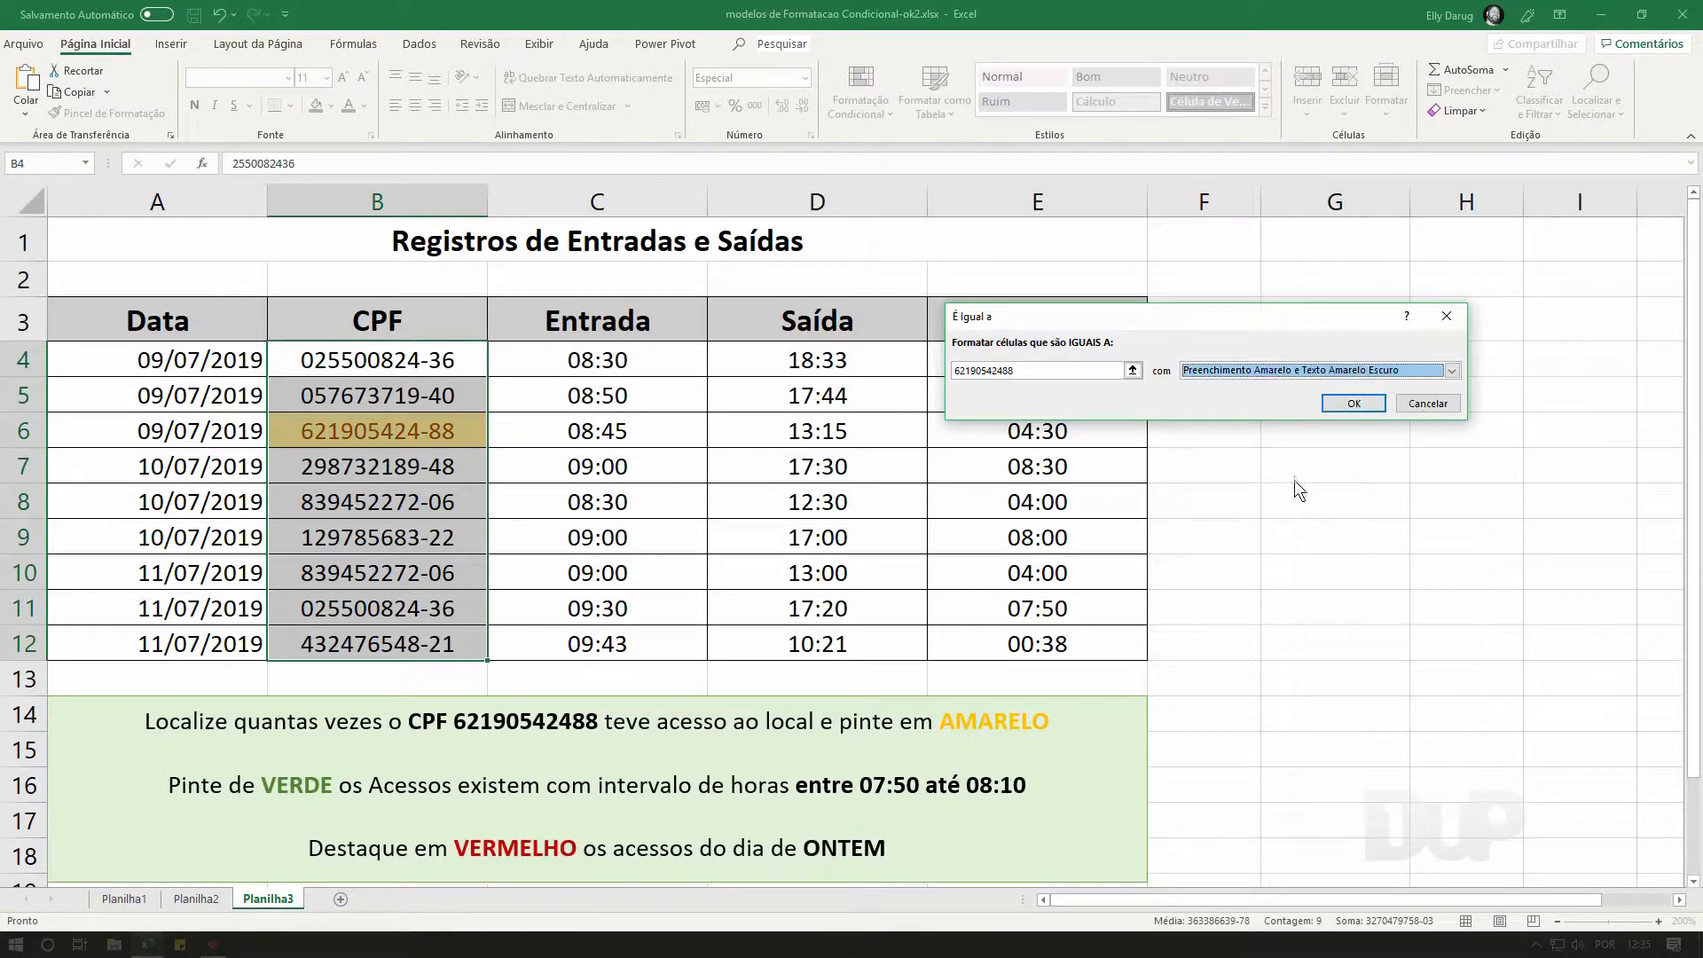
left_click(1352, 402)
left_click(1339, 486)
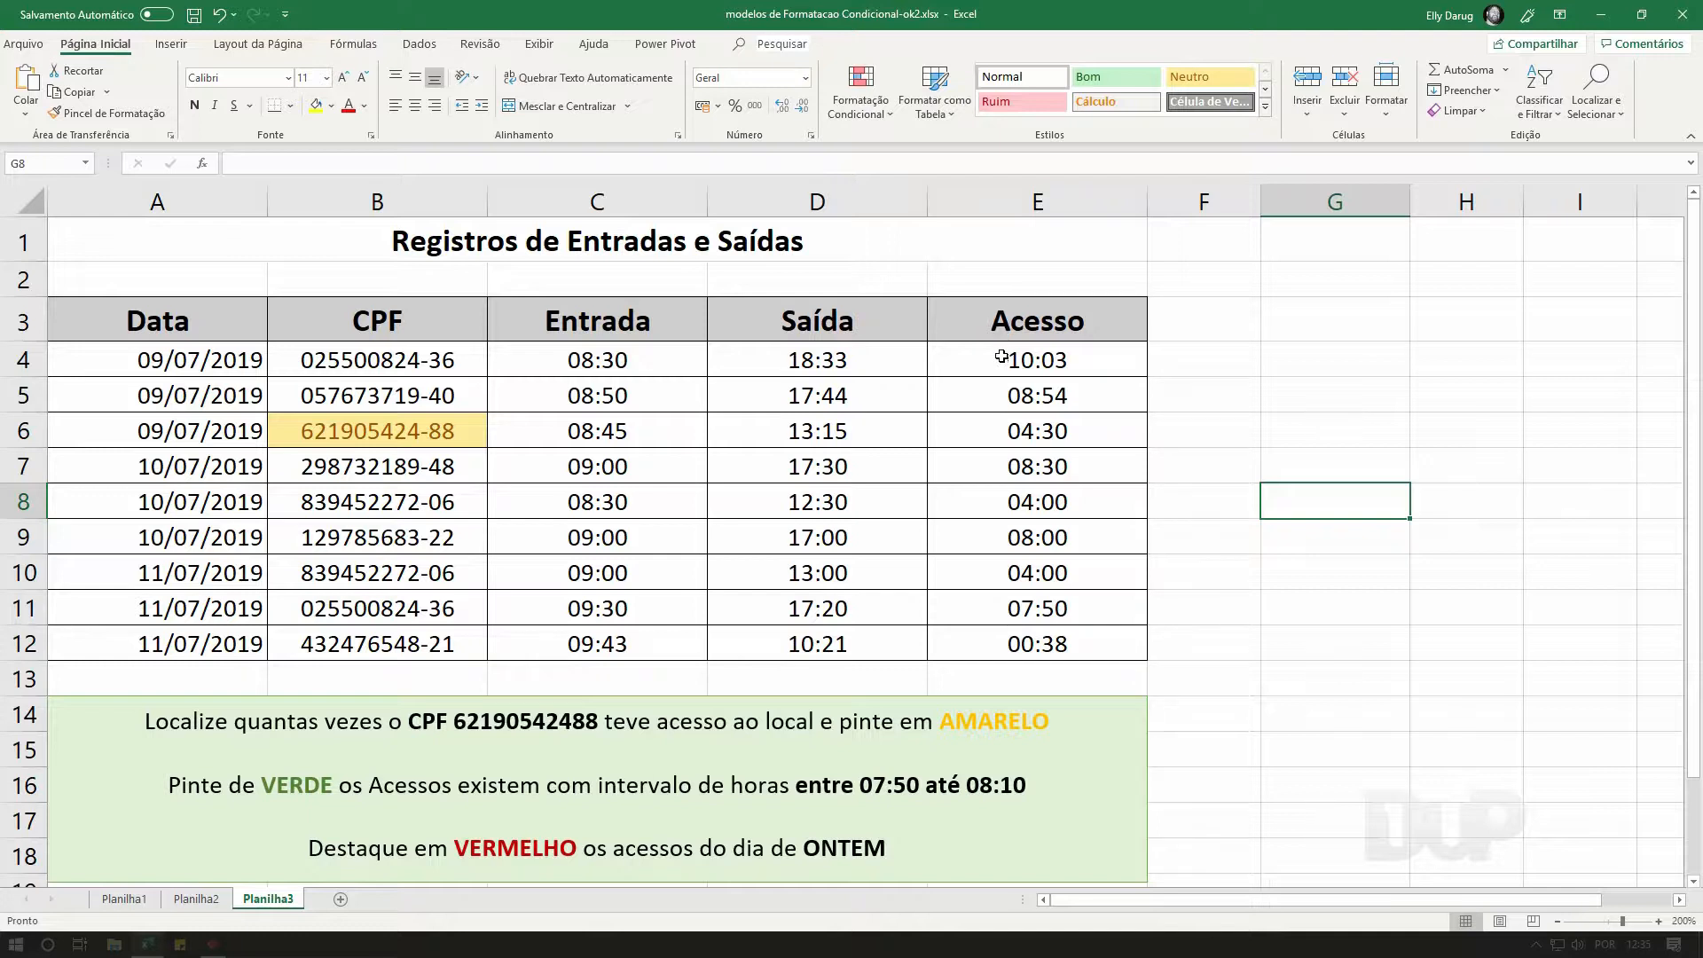
- Set up a between highlight rule for the Acesso cells E4:E12, with limits 07:50 and 08:10
left_click_drag(1002, 357, 1010, 645)
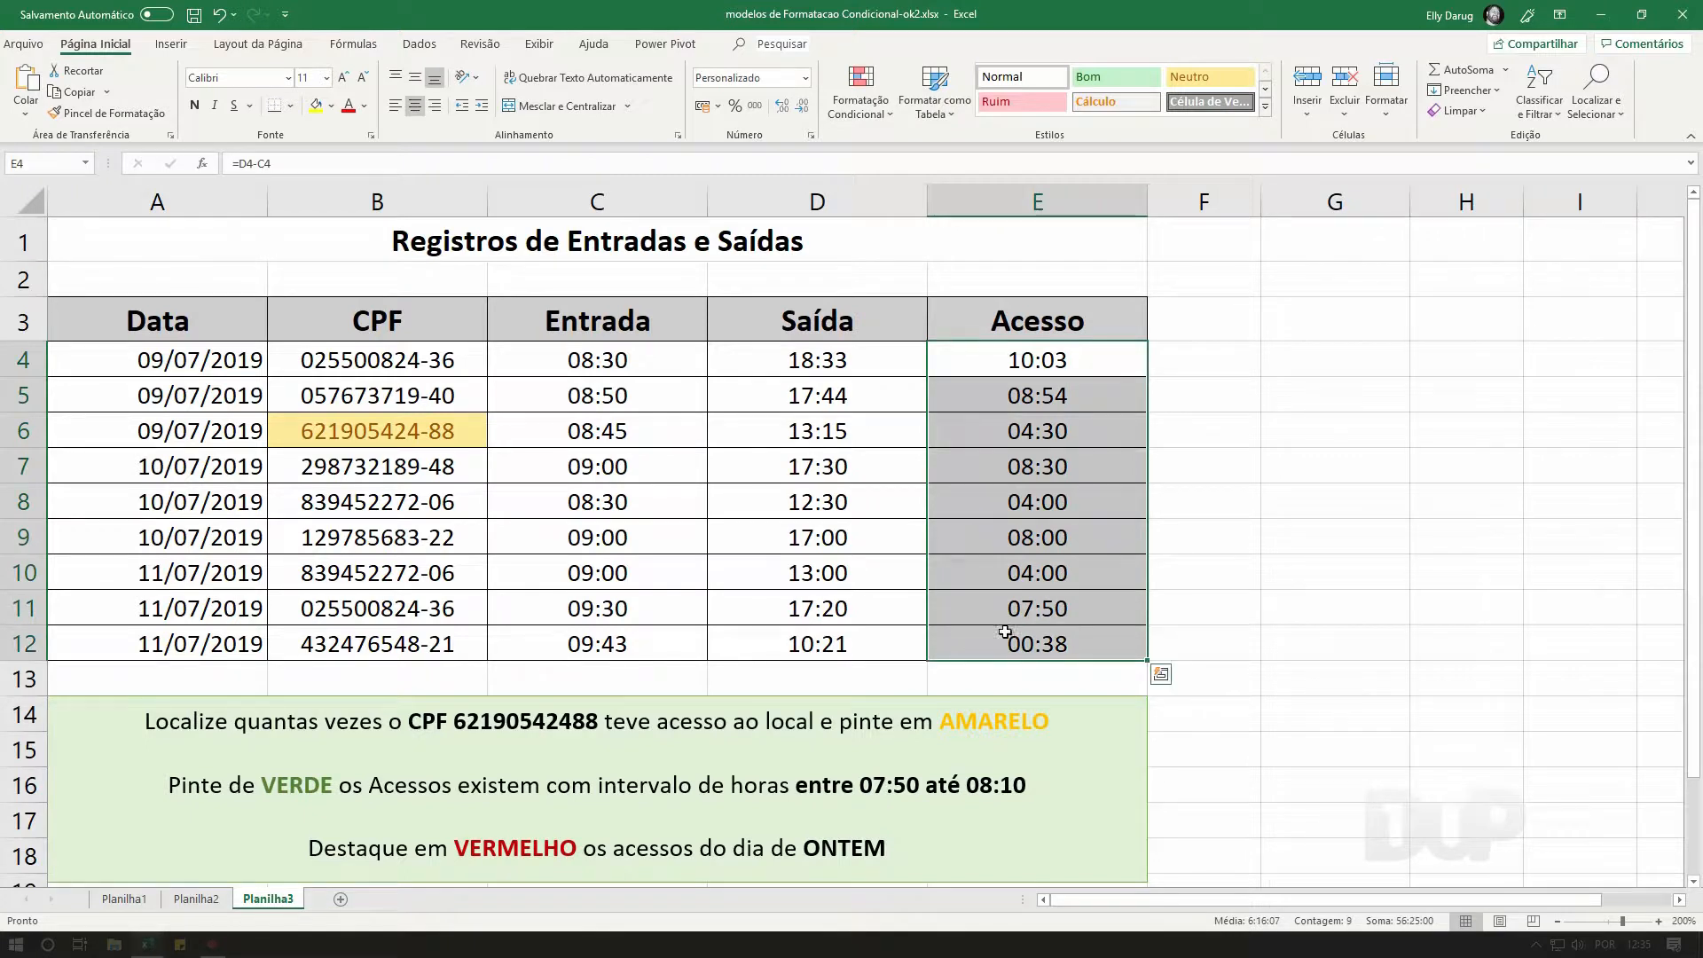
left_click(862, 108)
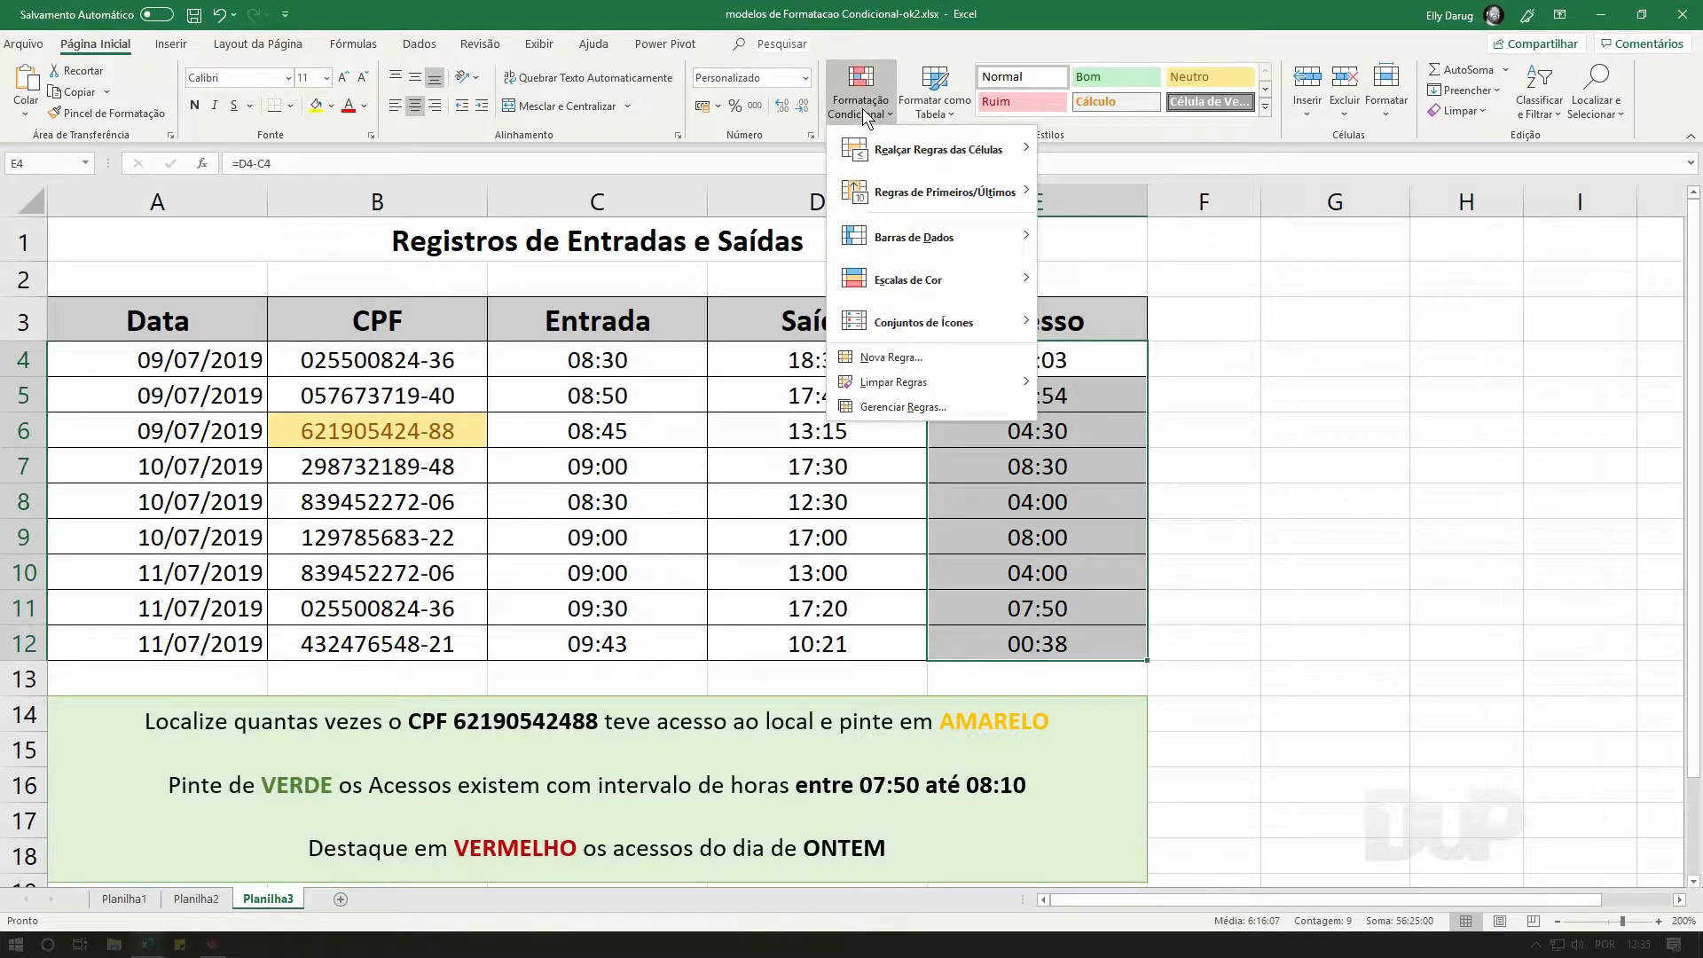
mouse_move(878, 153)
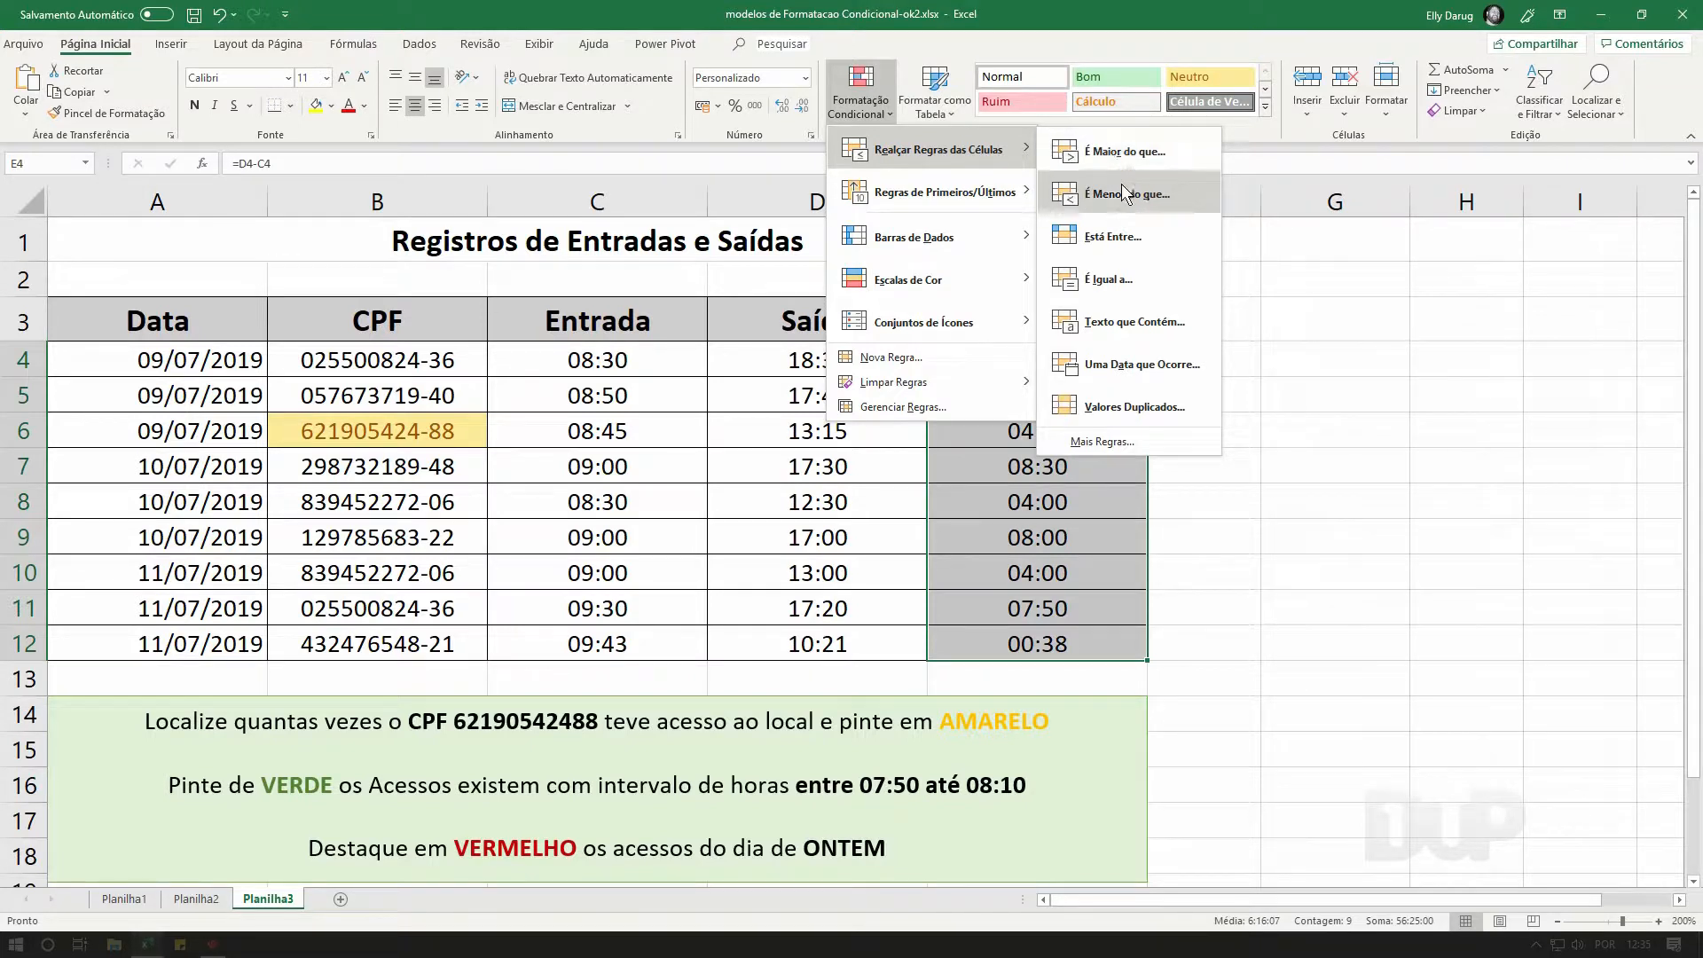
left_click(1132, 245)
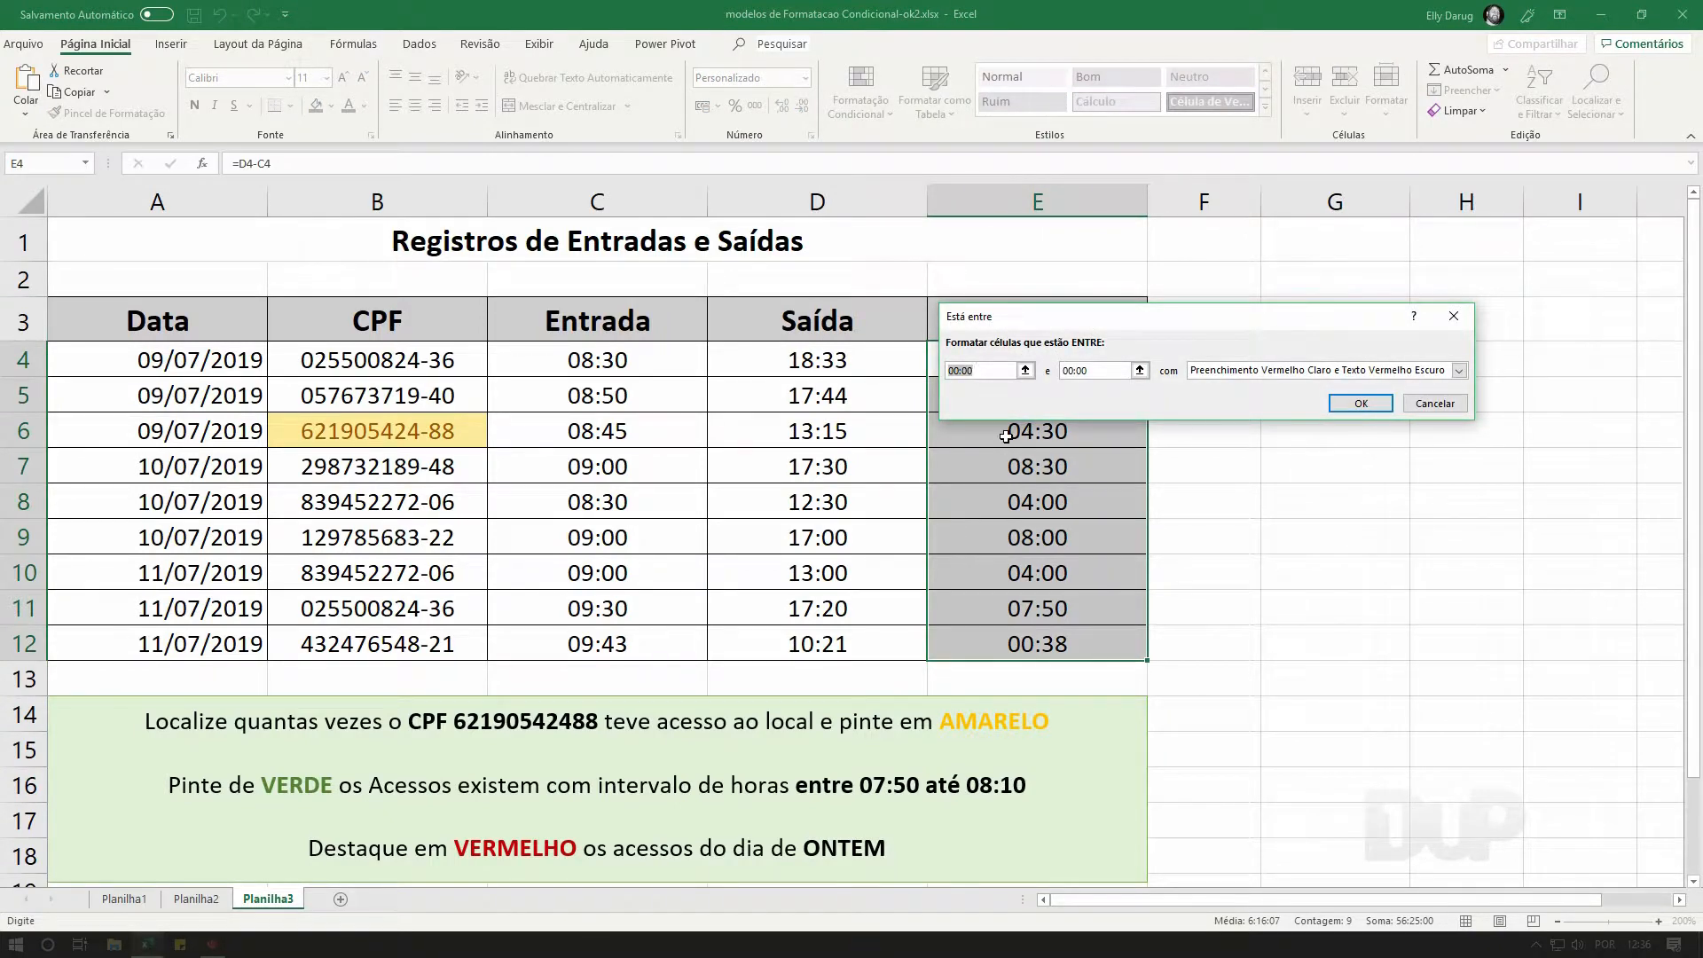
type("07")
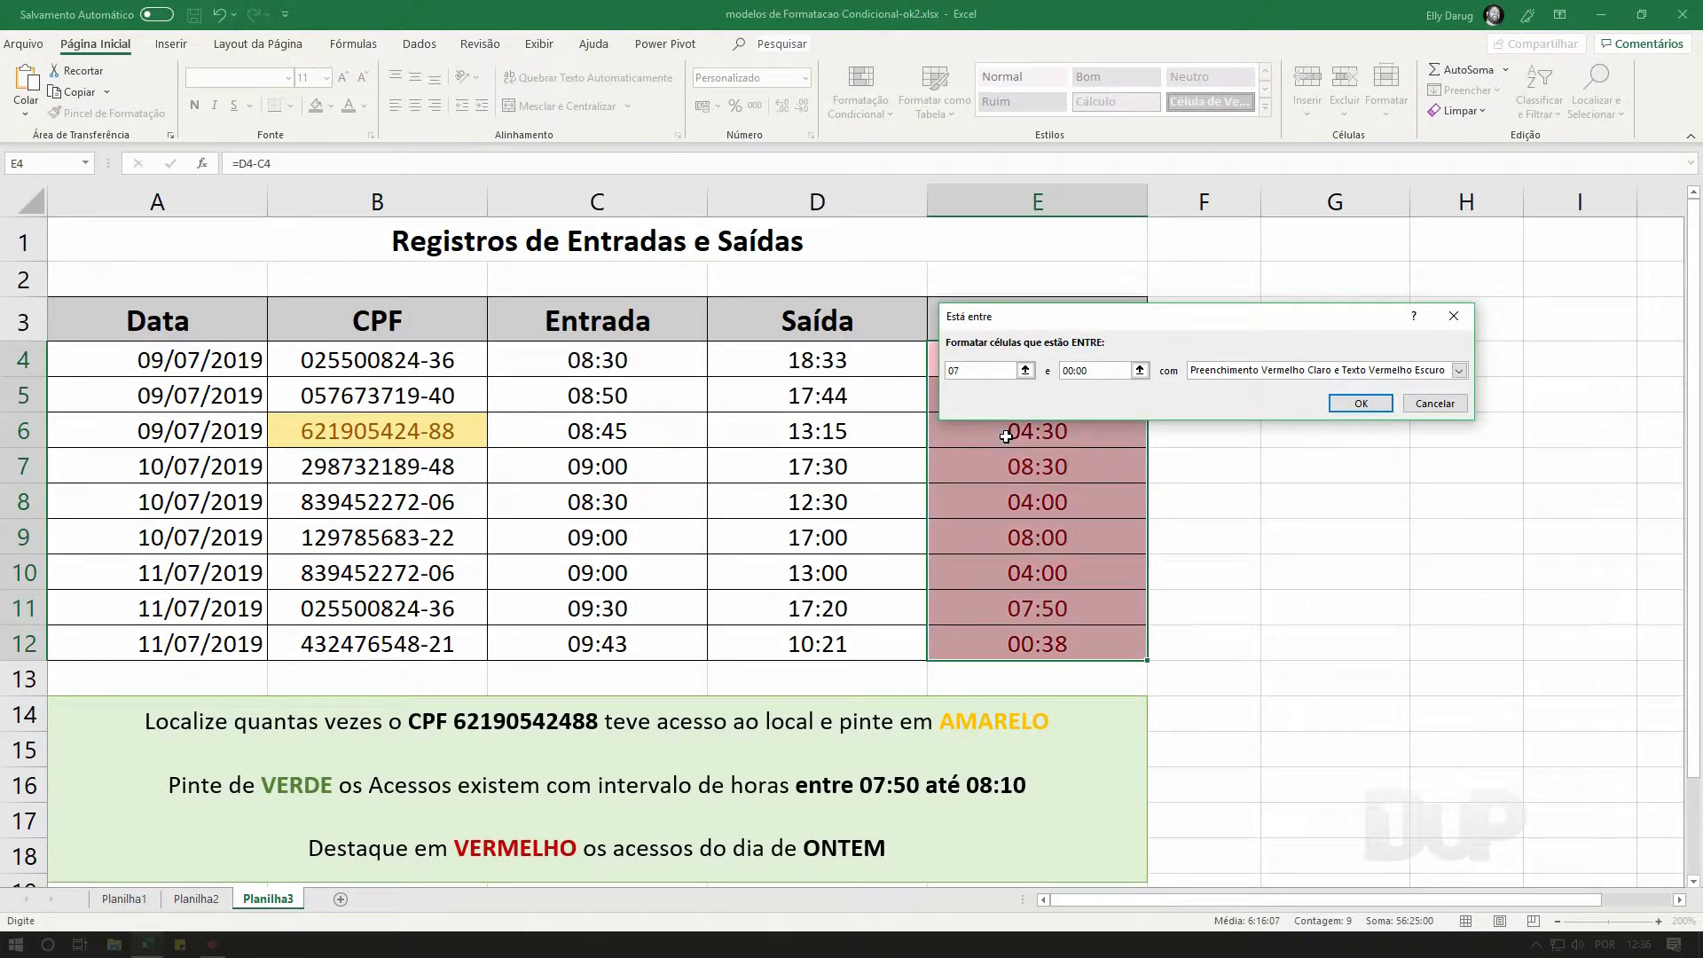
type(":50")
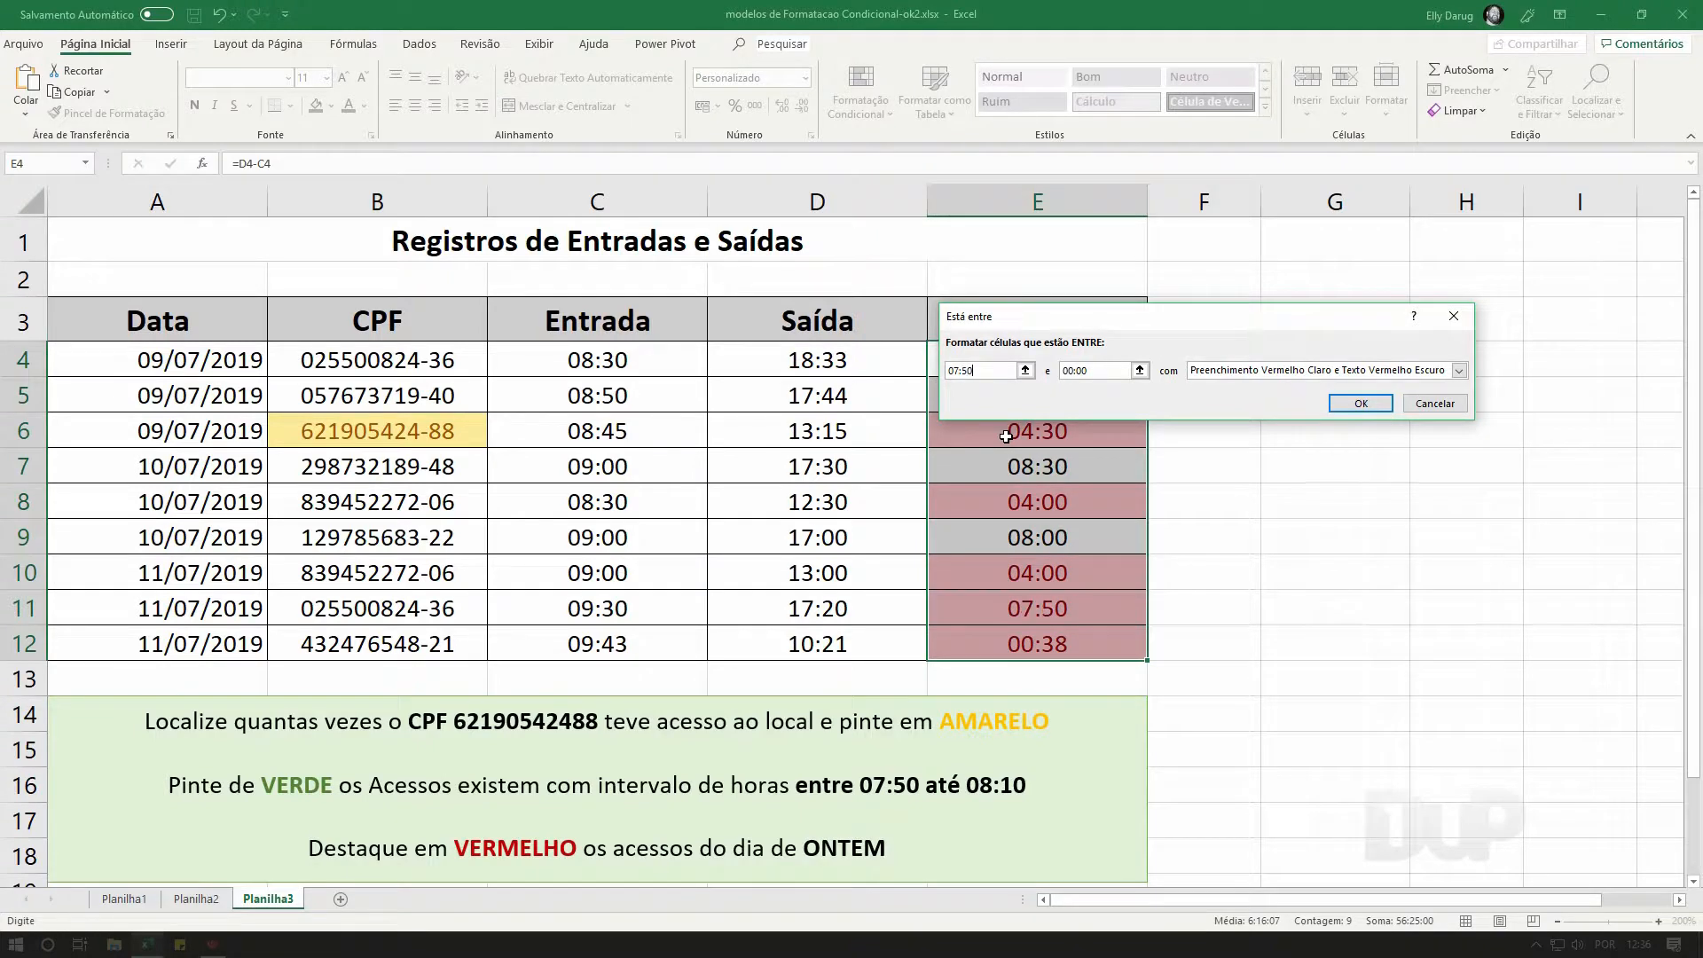
left_click_drag(1098, 369, 1056, 374)
type("08")
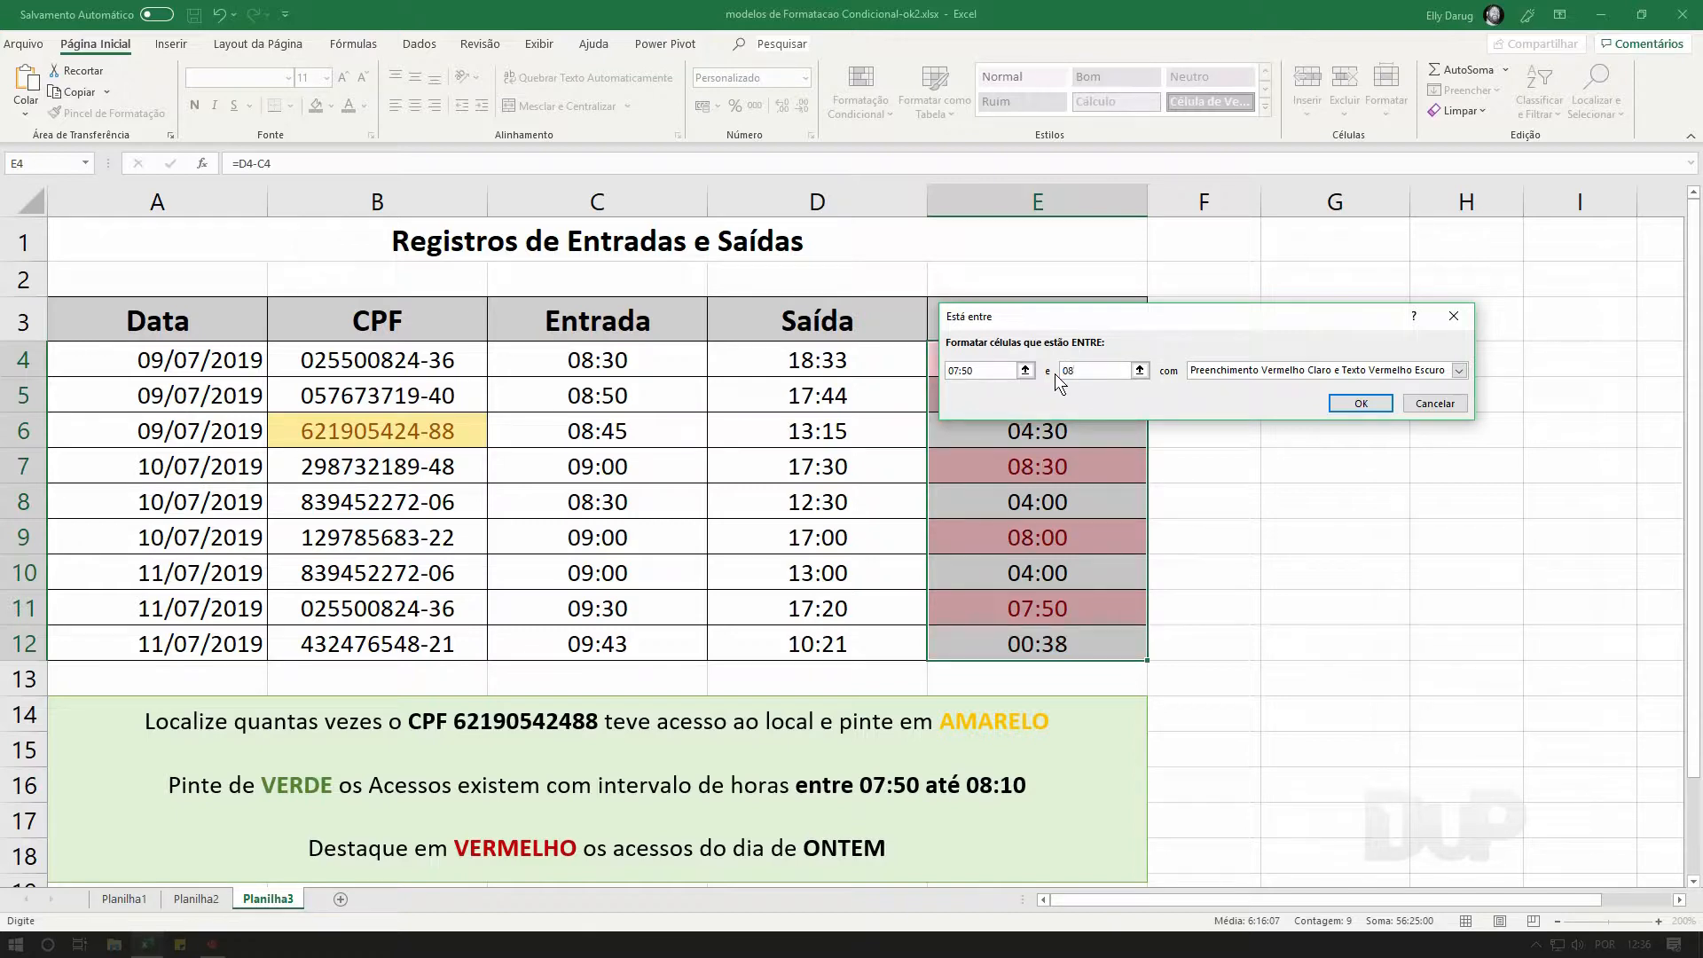
type(":10")
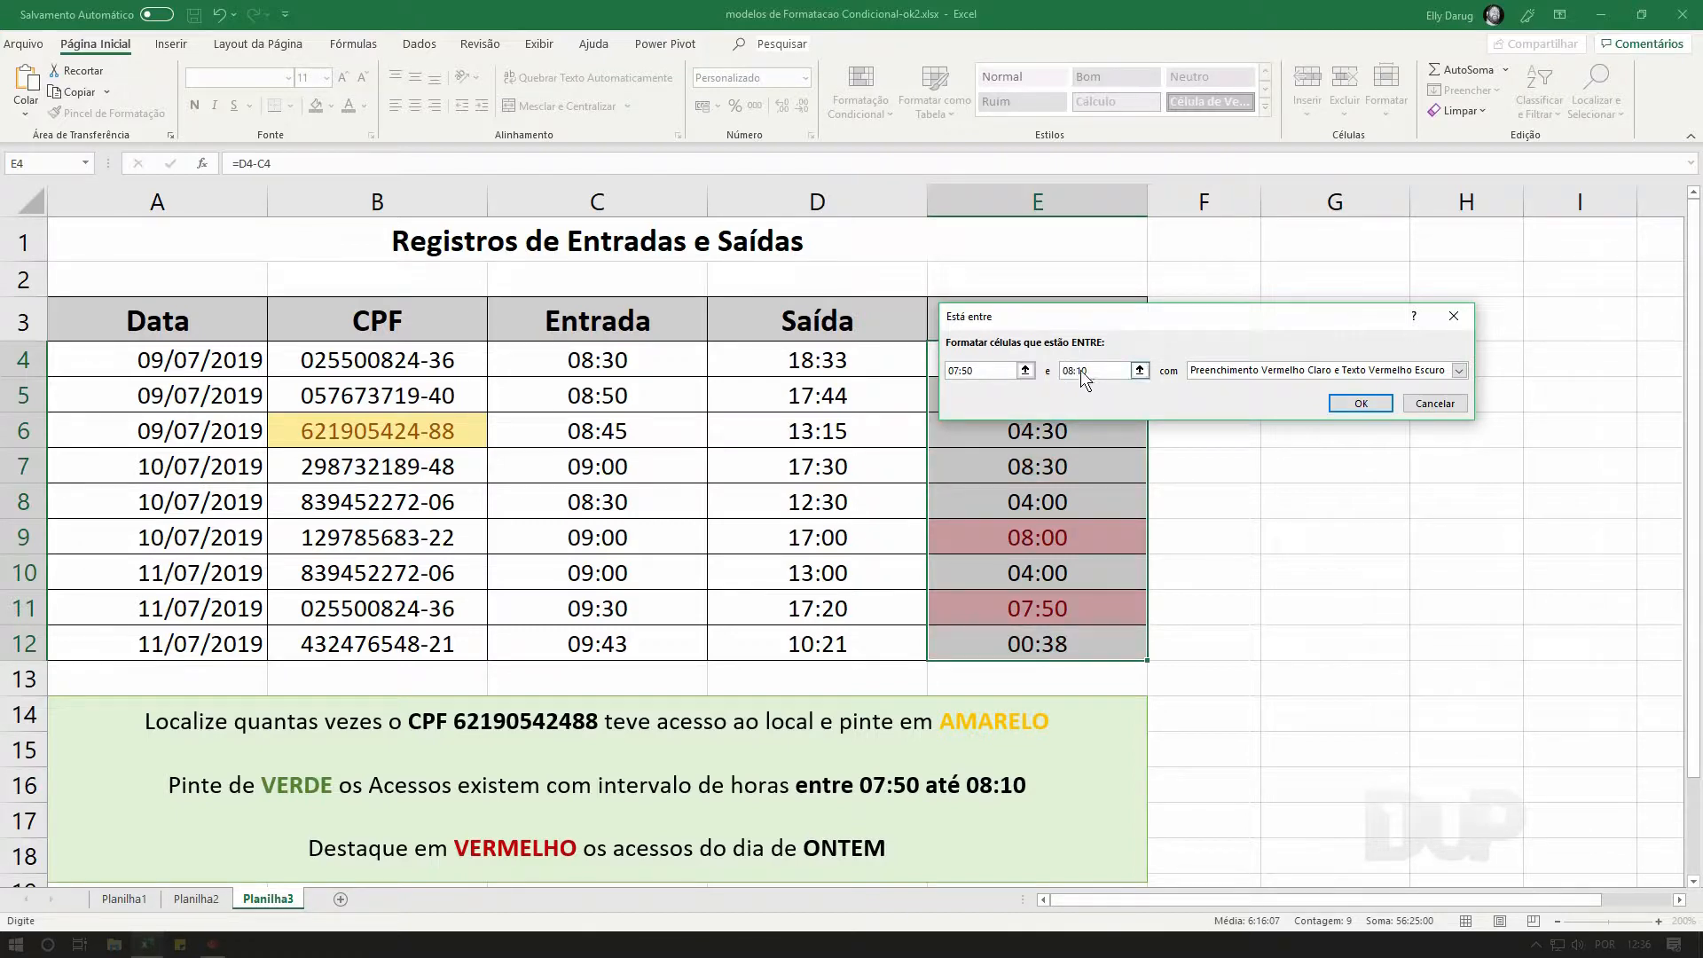
- Format the between rule with Preenchimento Verde e Texto Verde Escuro and apply it to the Acesso column
left_click_drag(1162, 313, 1225, 193)
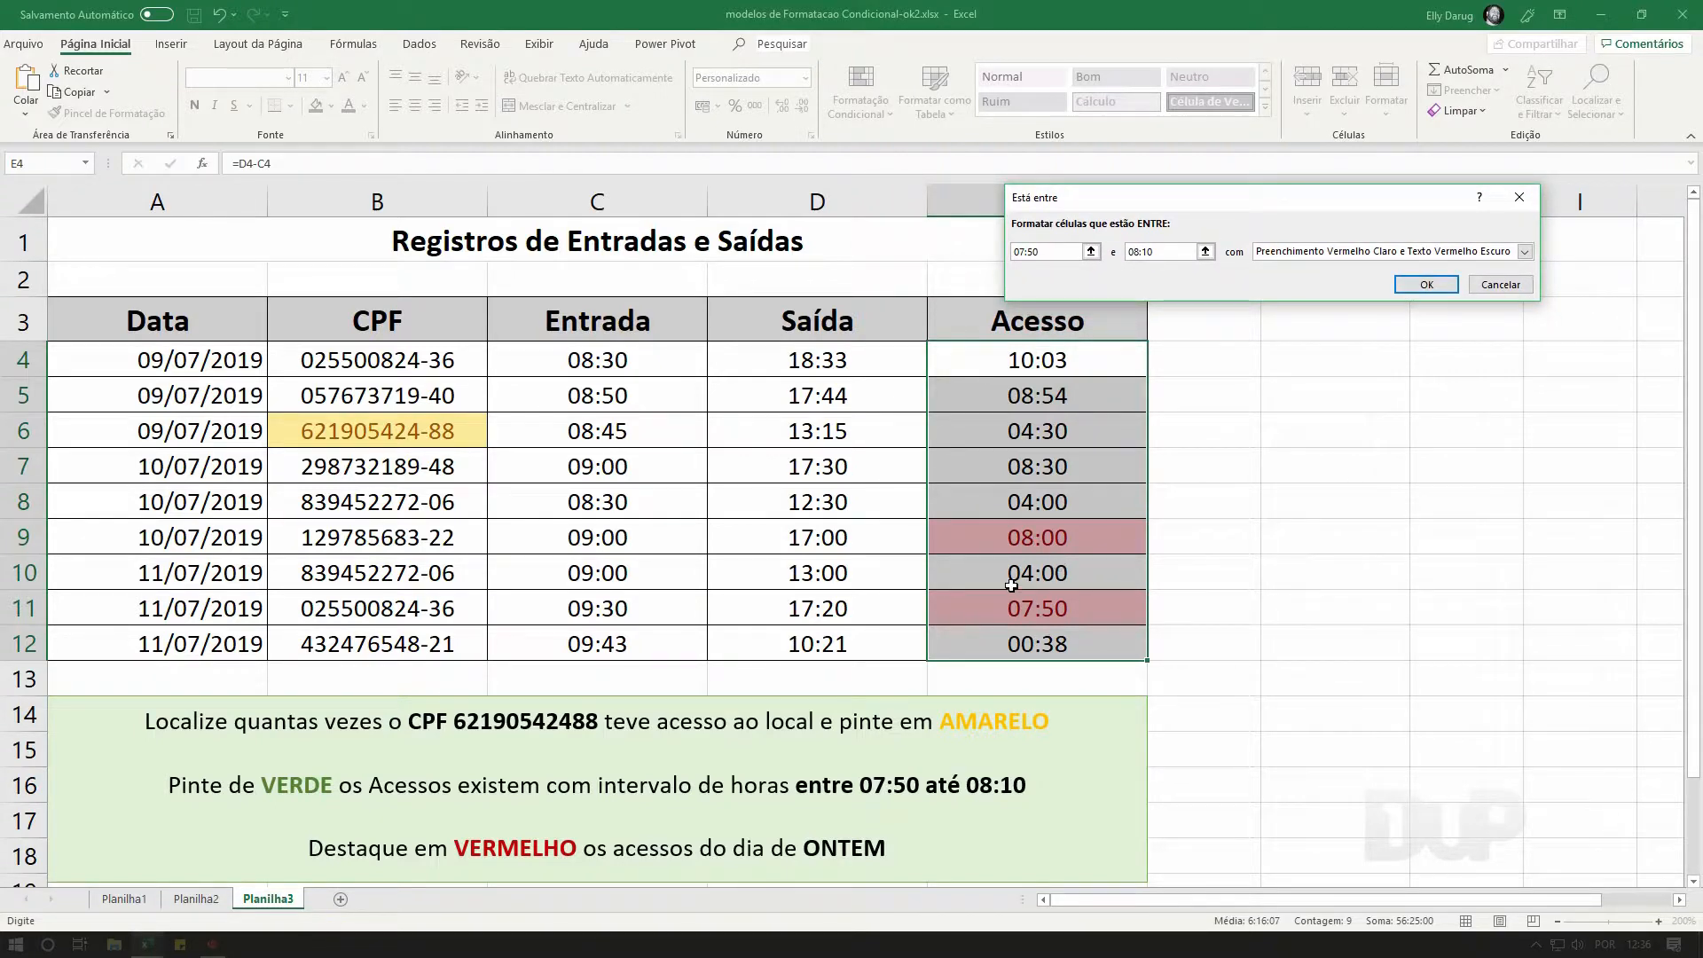
left_click(1524, 251)
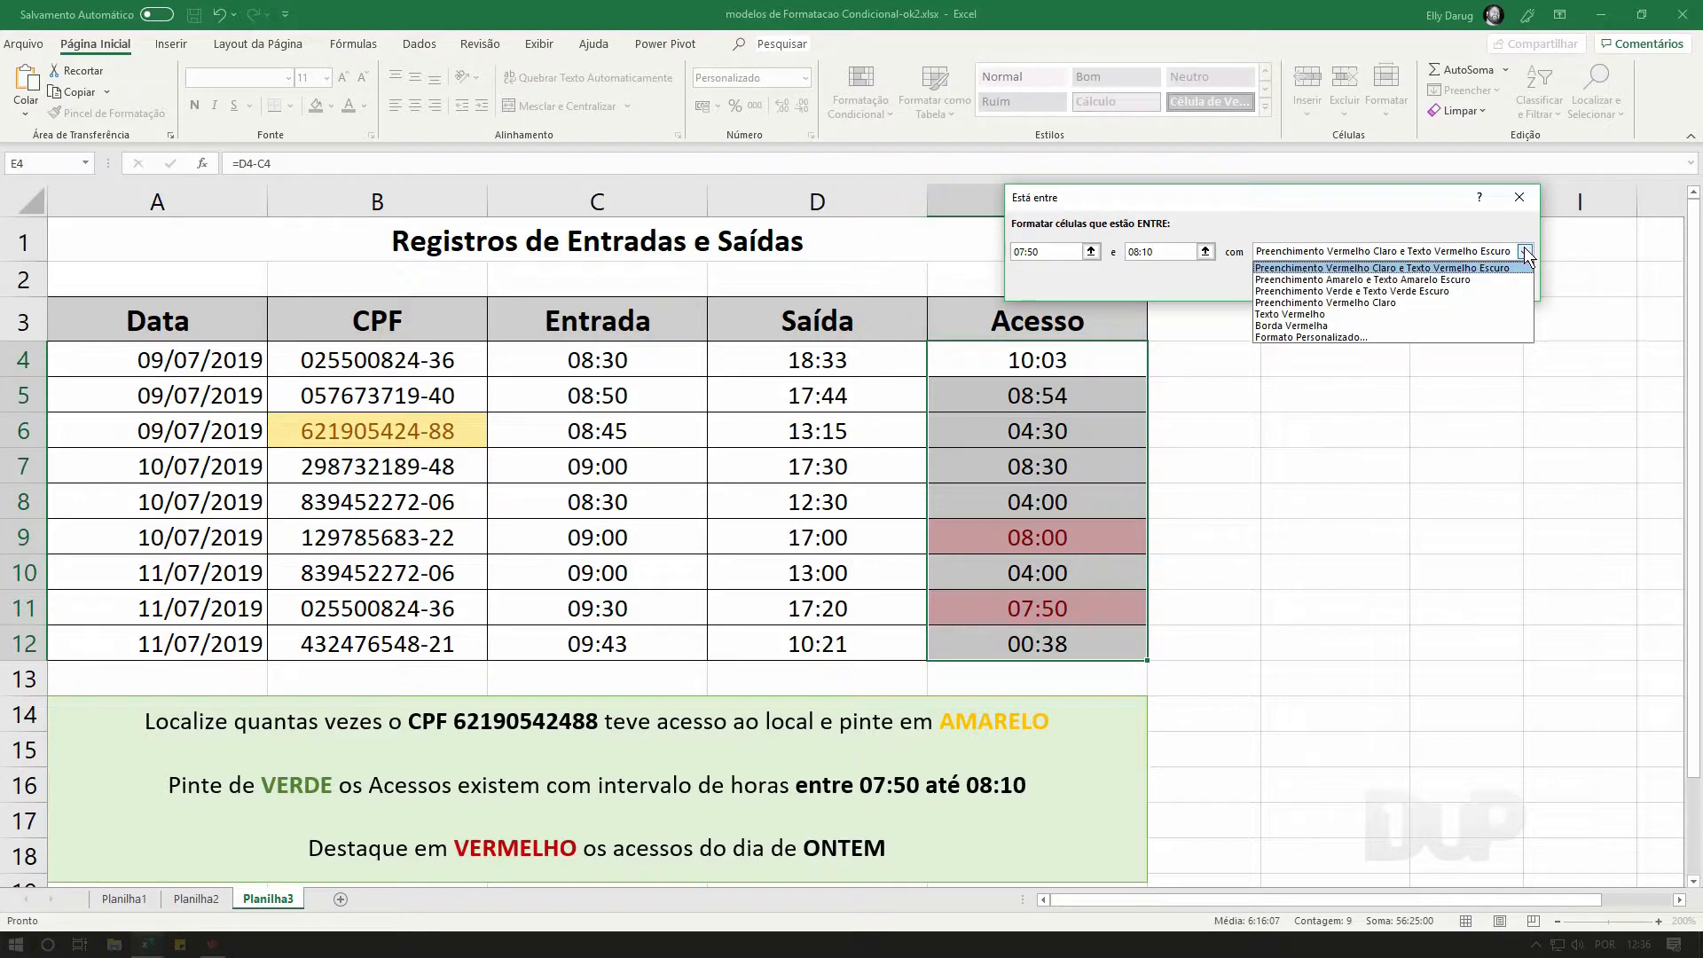
left_click(1360, 292)
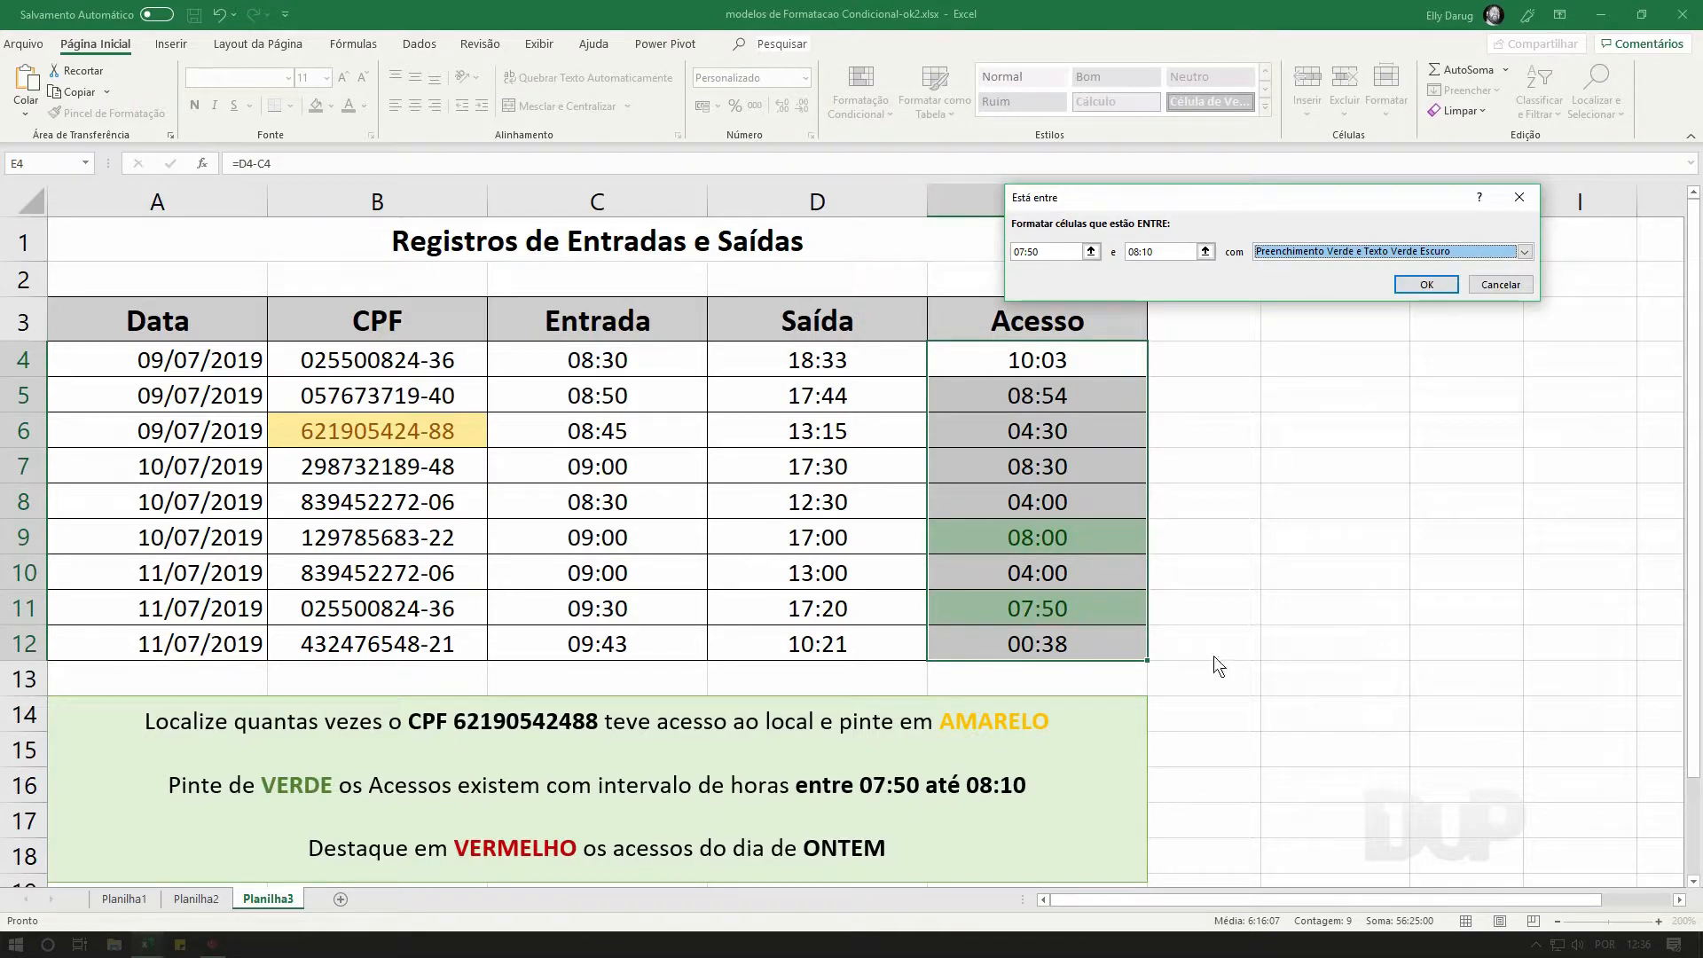
left_click(1430, 285)
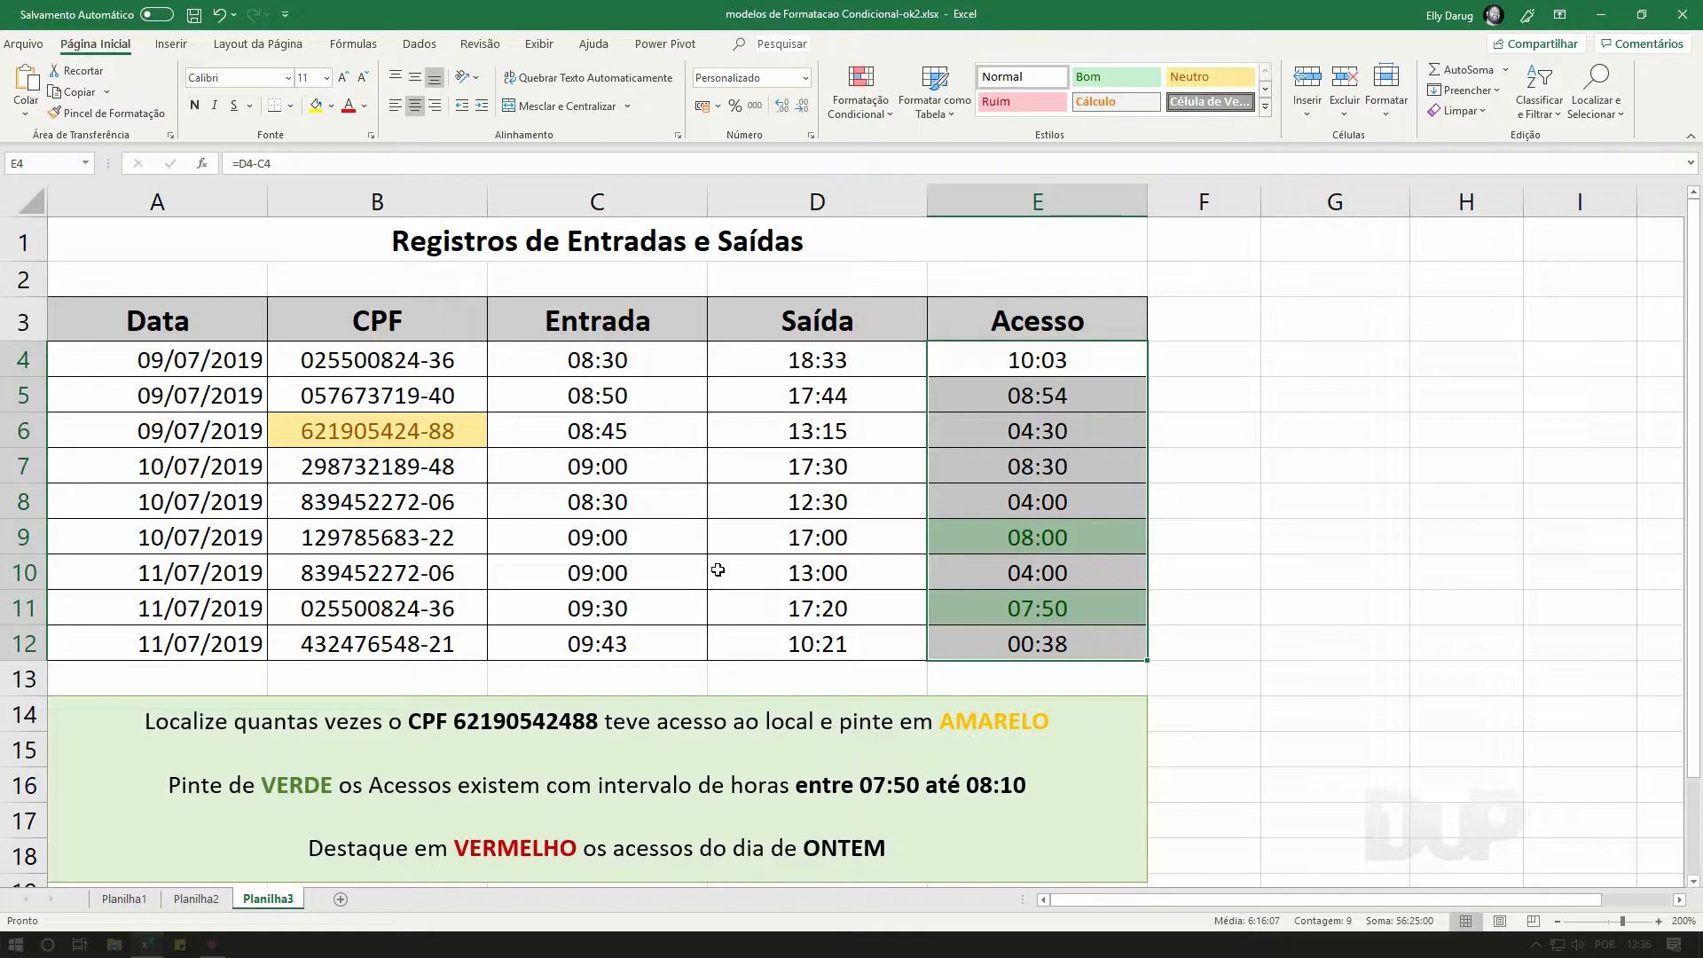
- Start a date-occurring highlight rule (Uma Data que Ocorre) for the Data cells A4:A12
left_click_drag(186, 357, 177, 641)
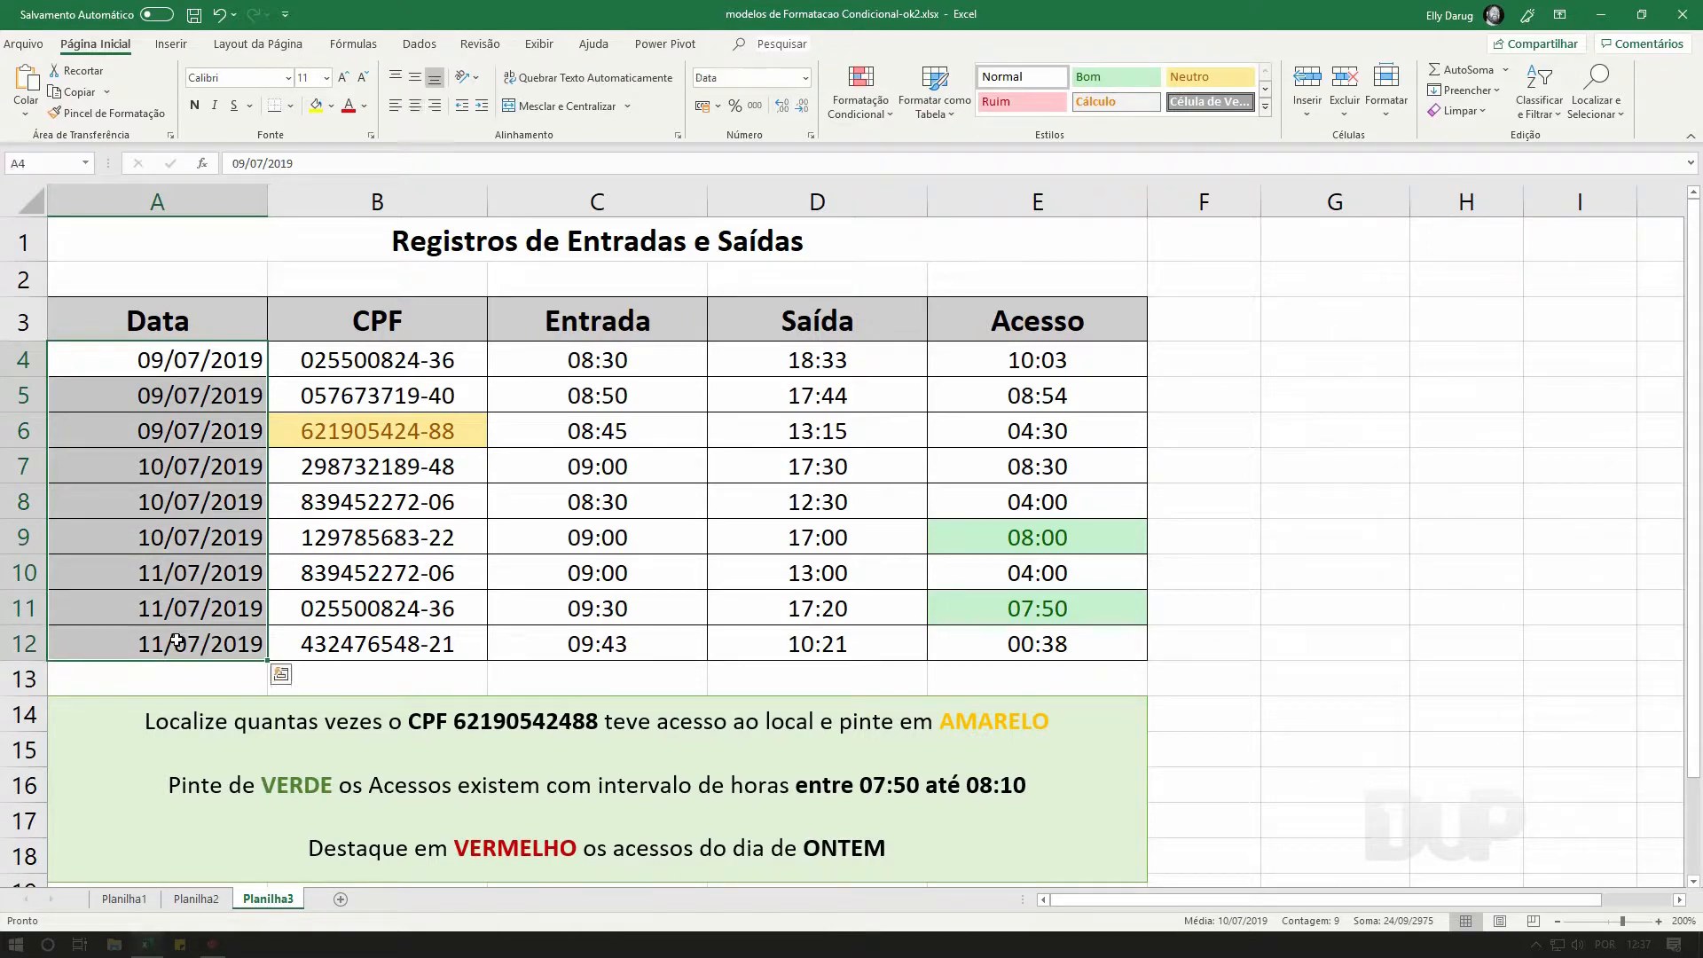
left_click(886, 114)
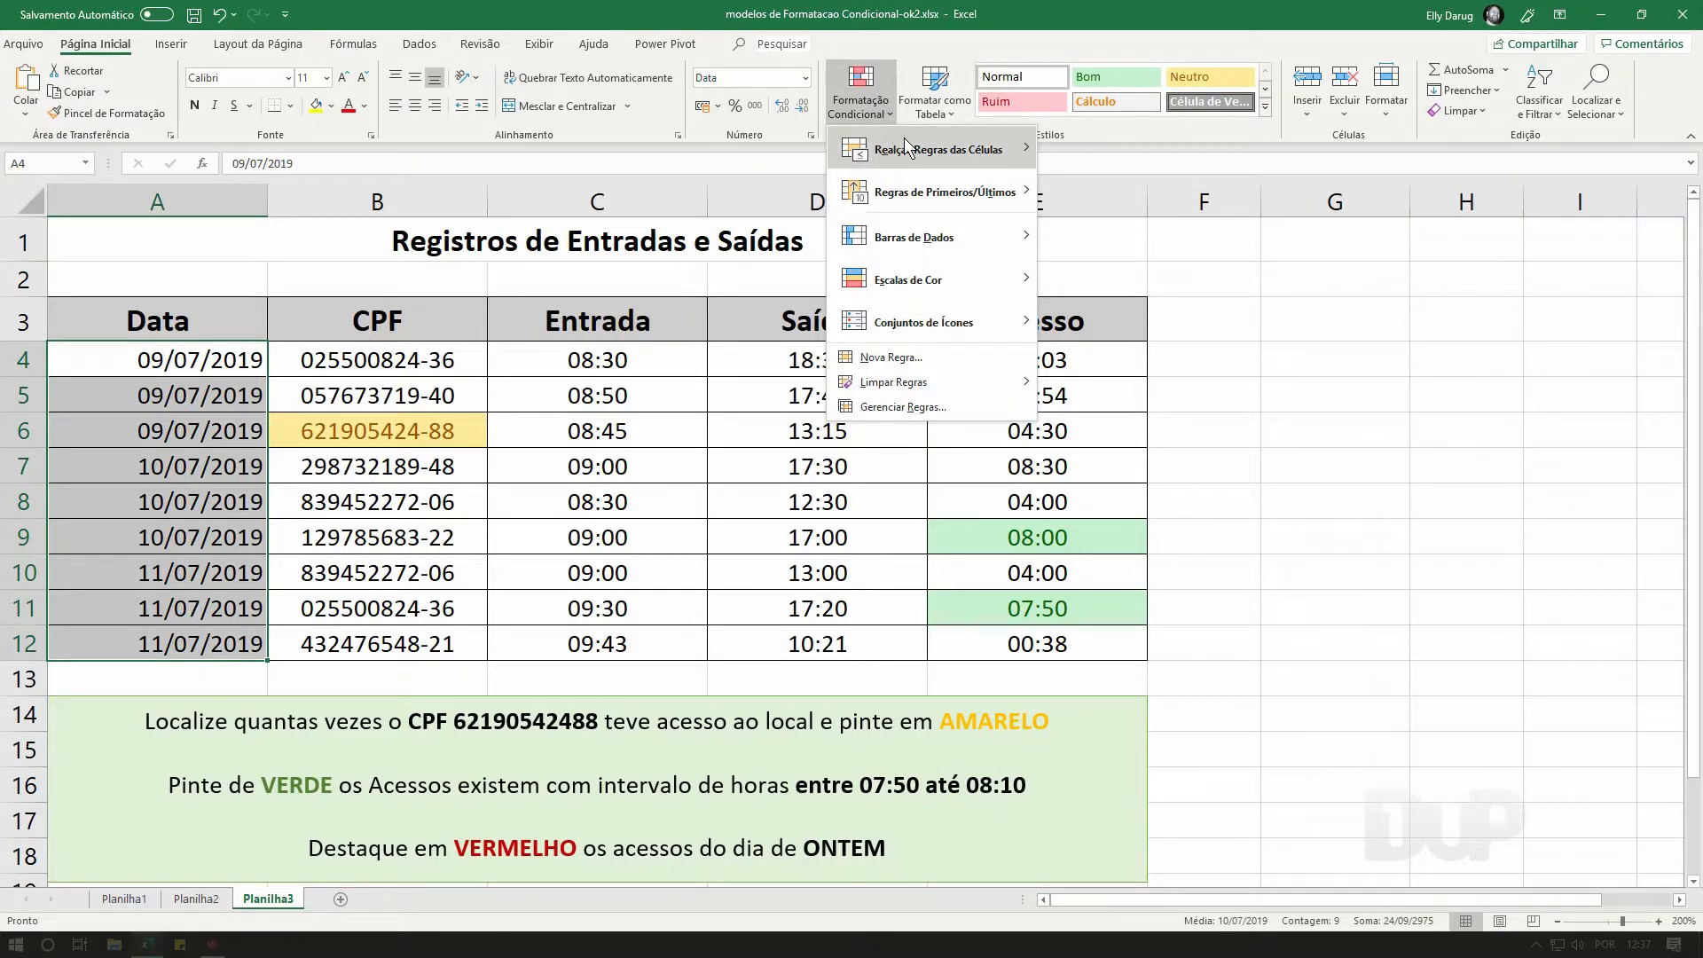
mouse_move(941, 157)
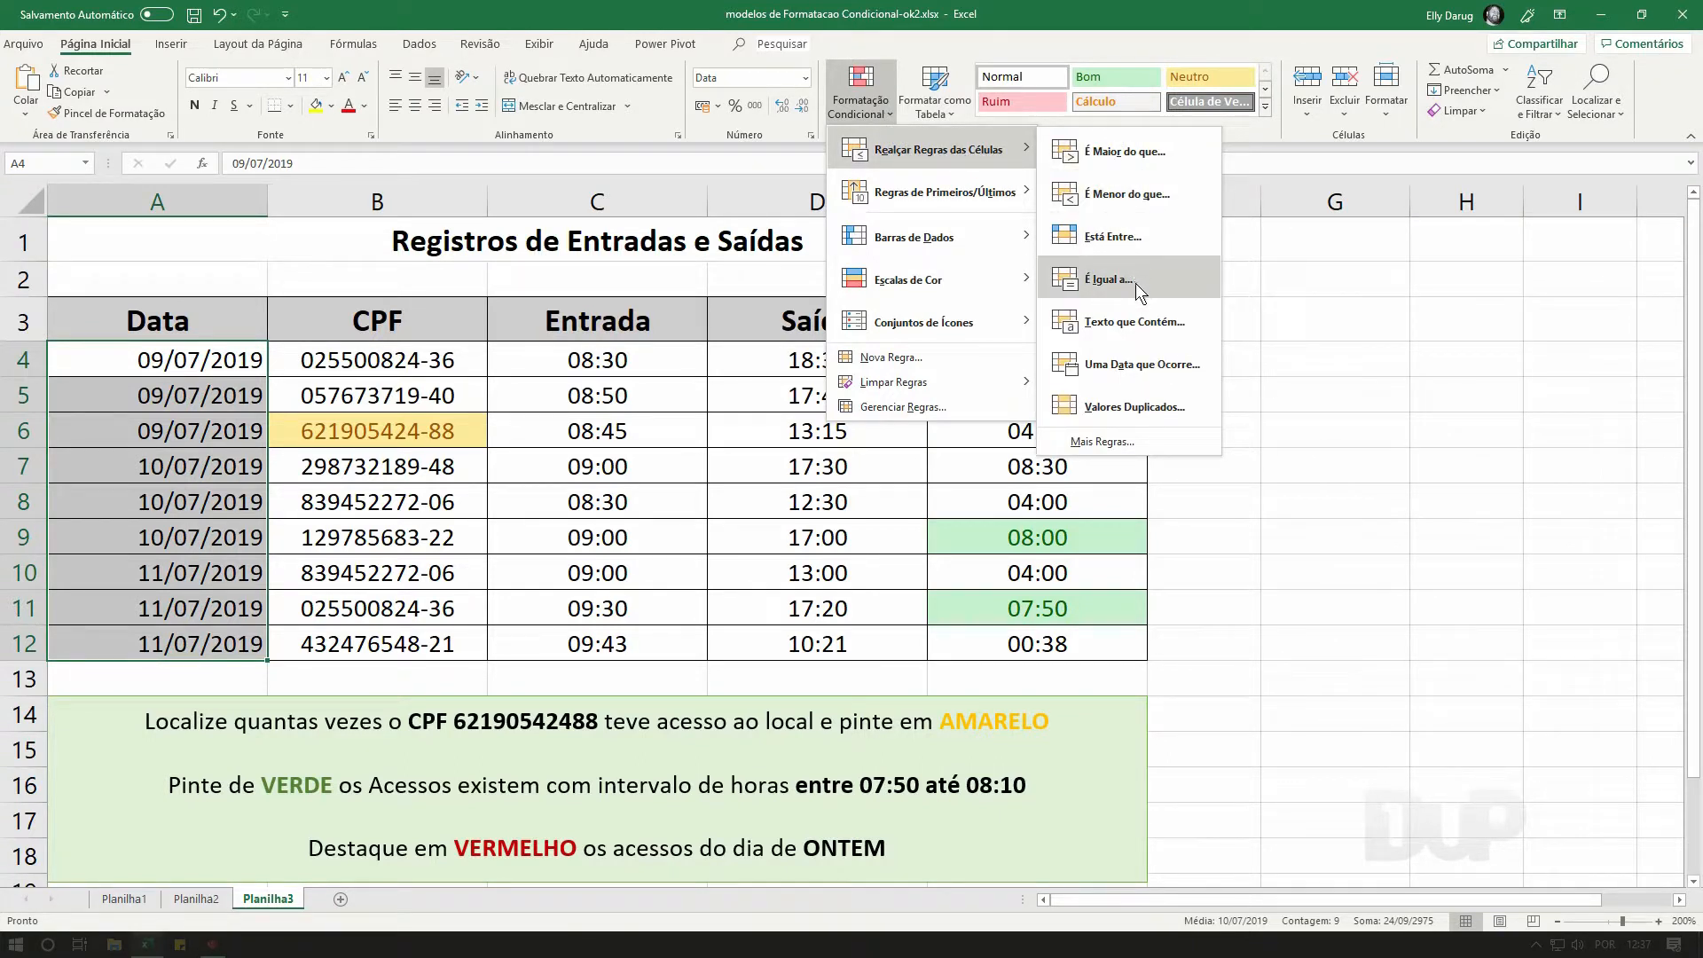
left_click(1132, 372)
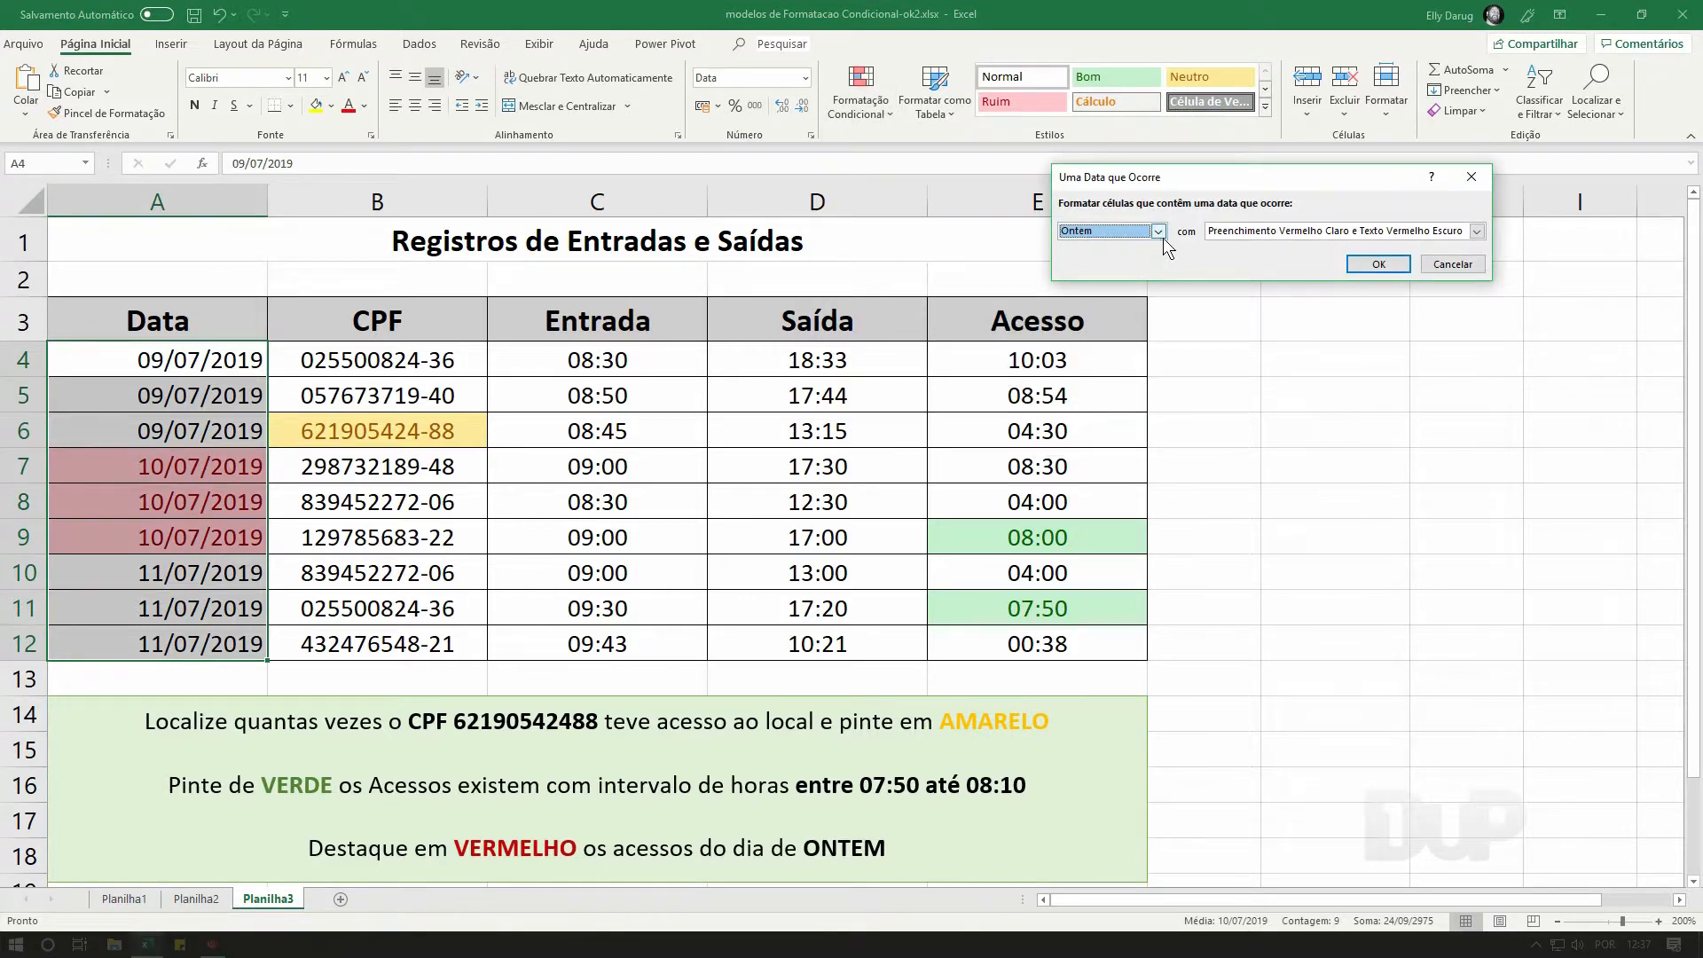
- Try the periods Hoje, Amanhã and Nos últimos 7 dias in the date-occurring rule
left_click(1161, 235)
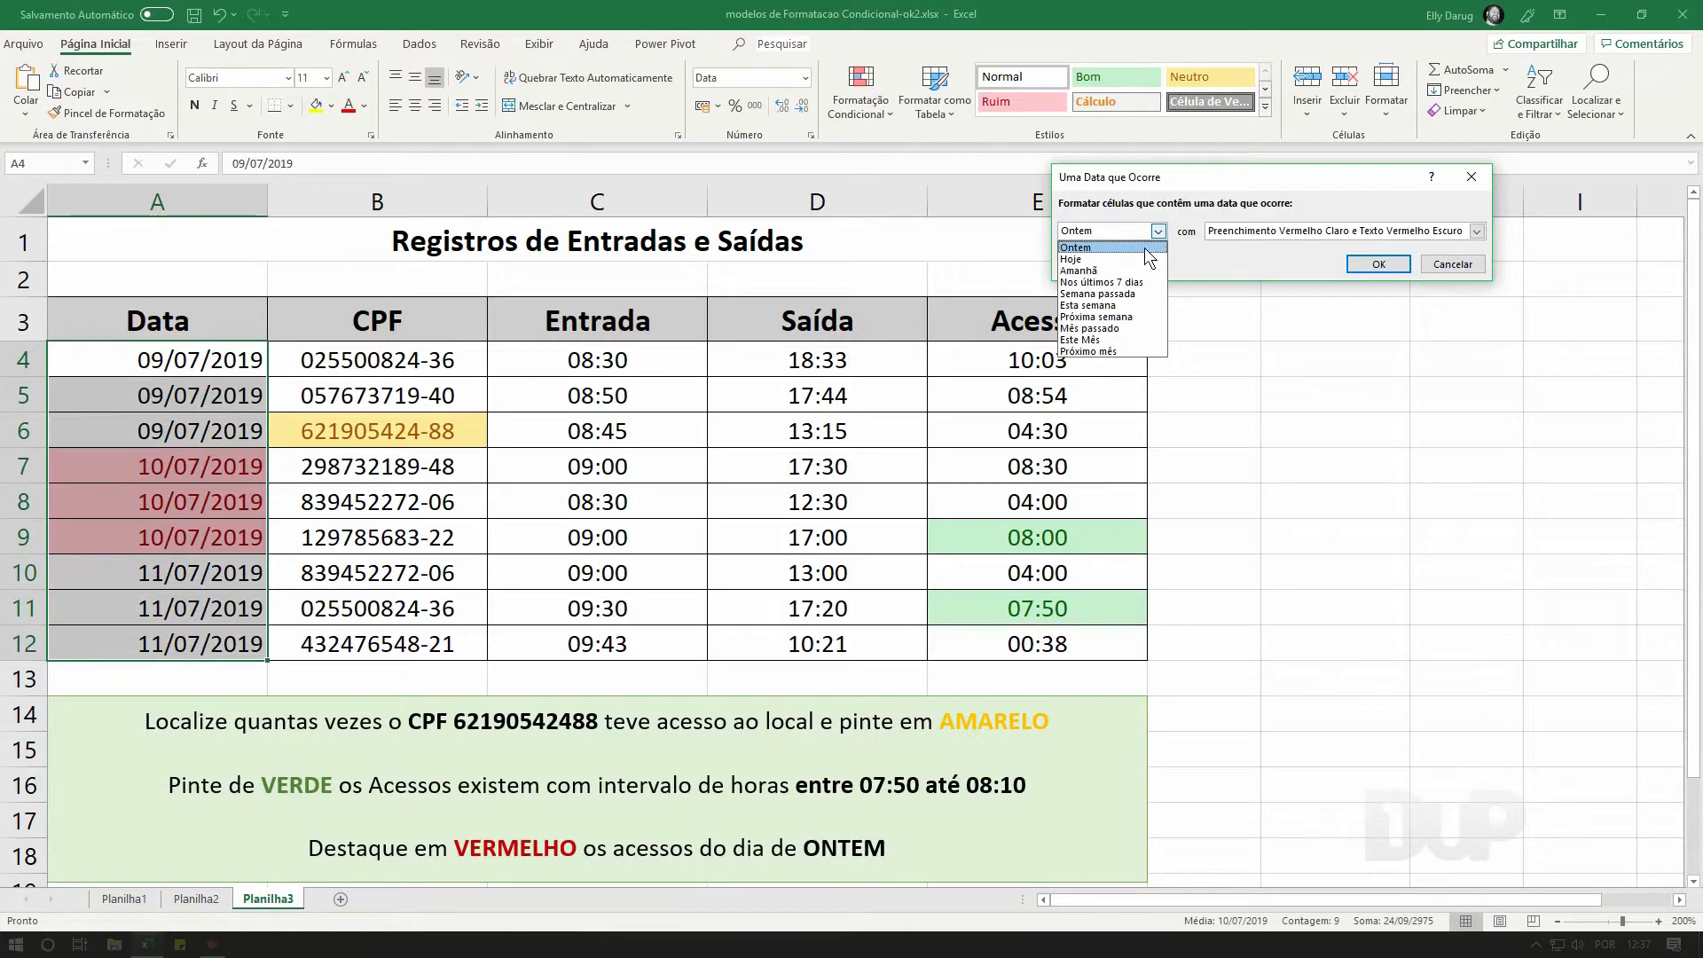
left_click(1115, 263)
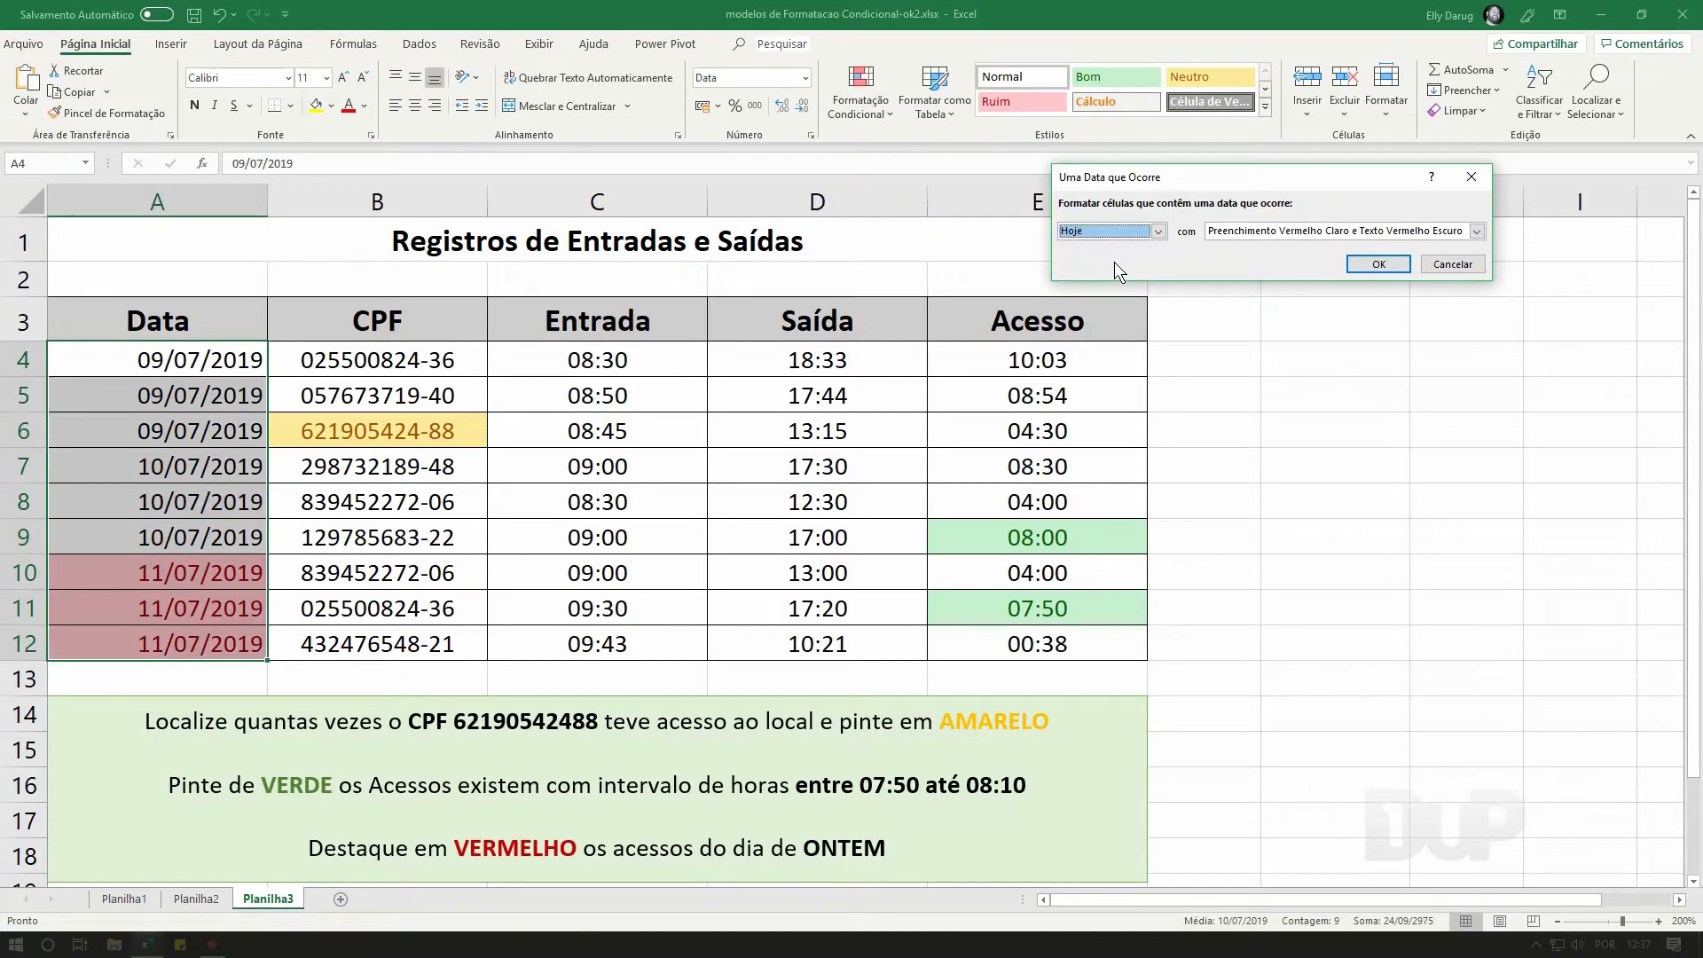
left_click(1136, 231)
left_click(1135, 271)
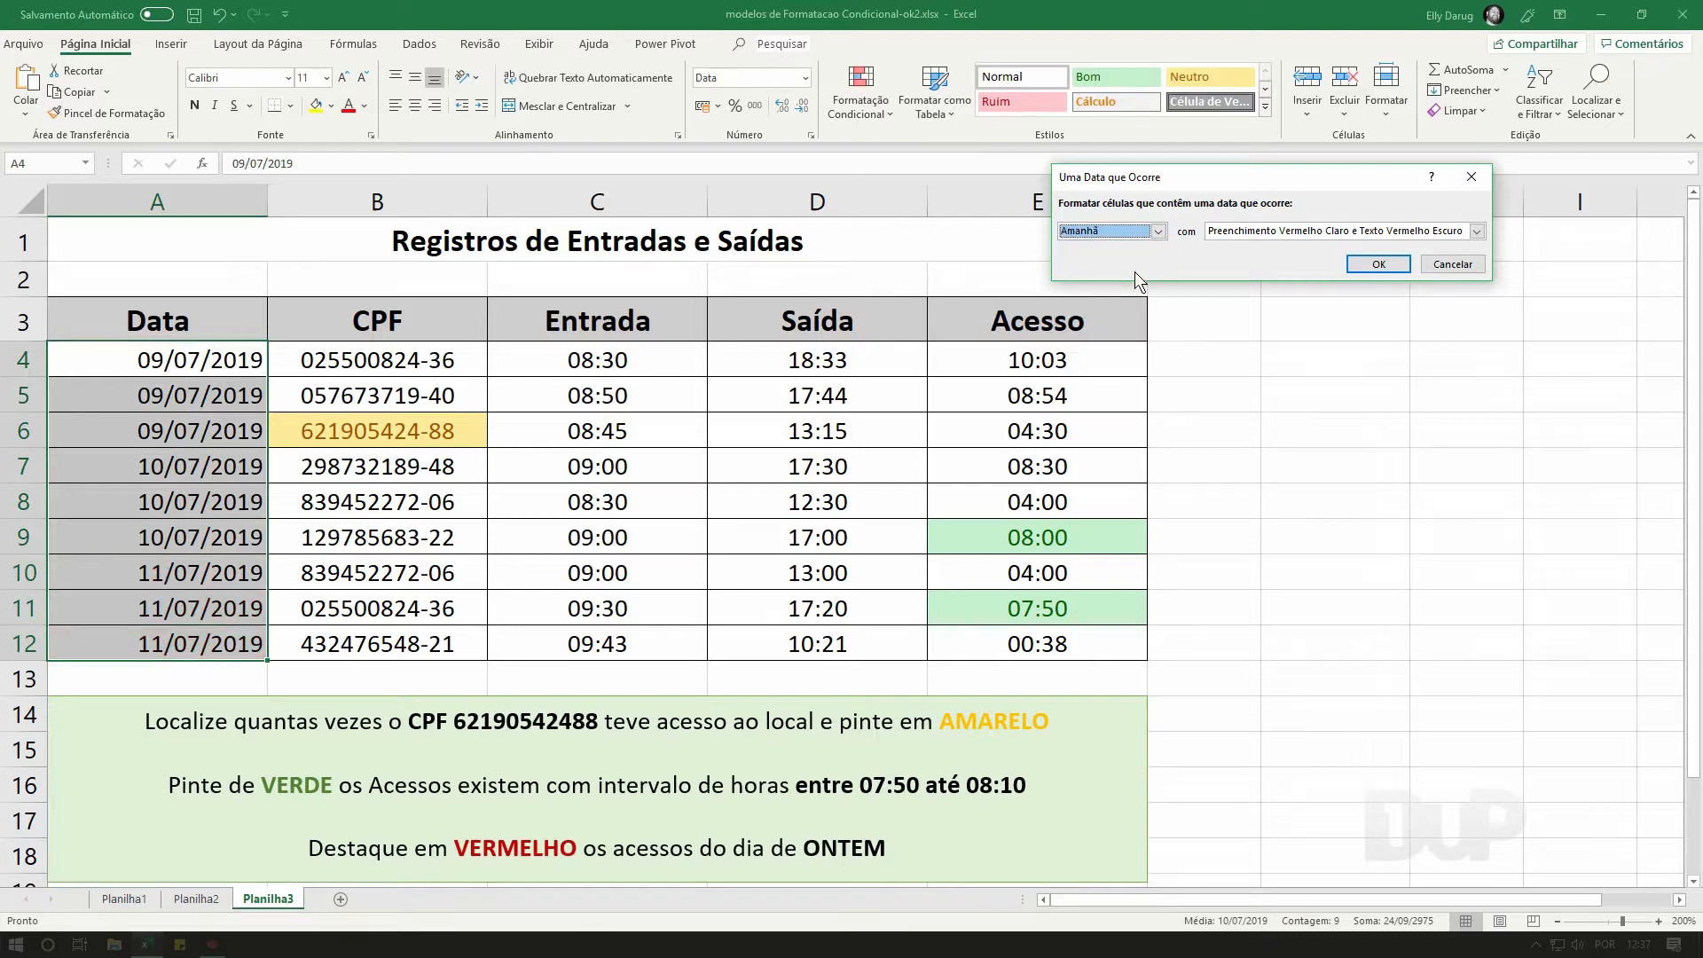
left_click(1158, 233)
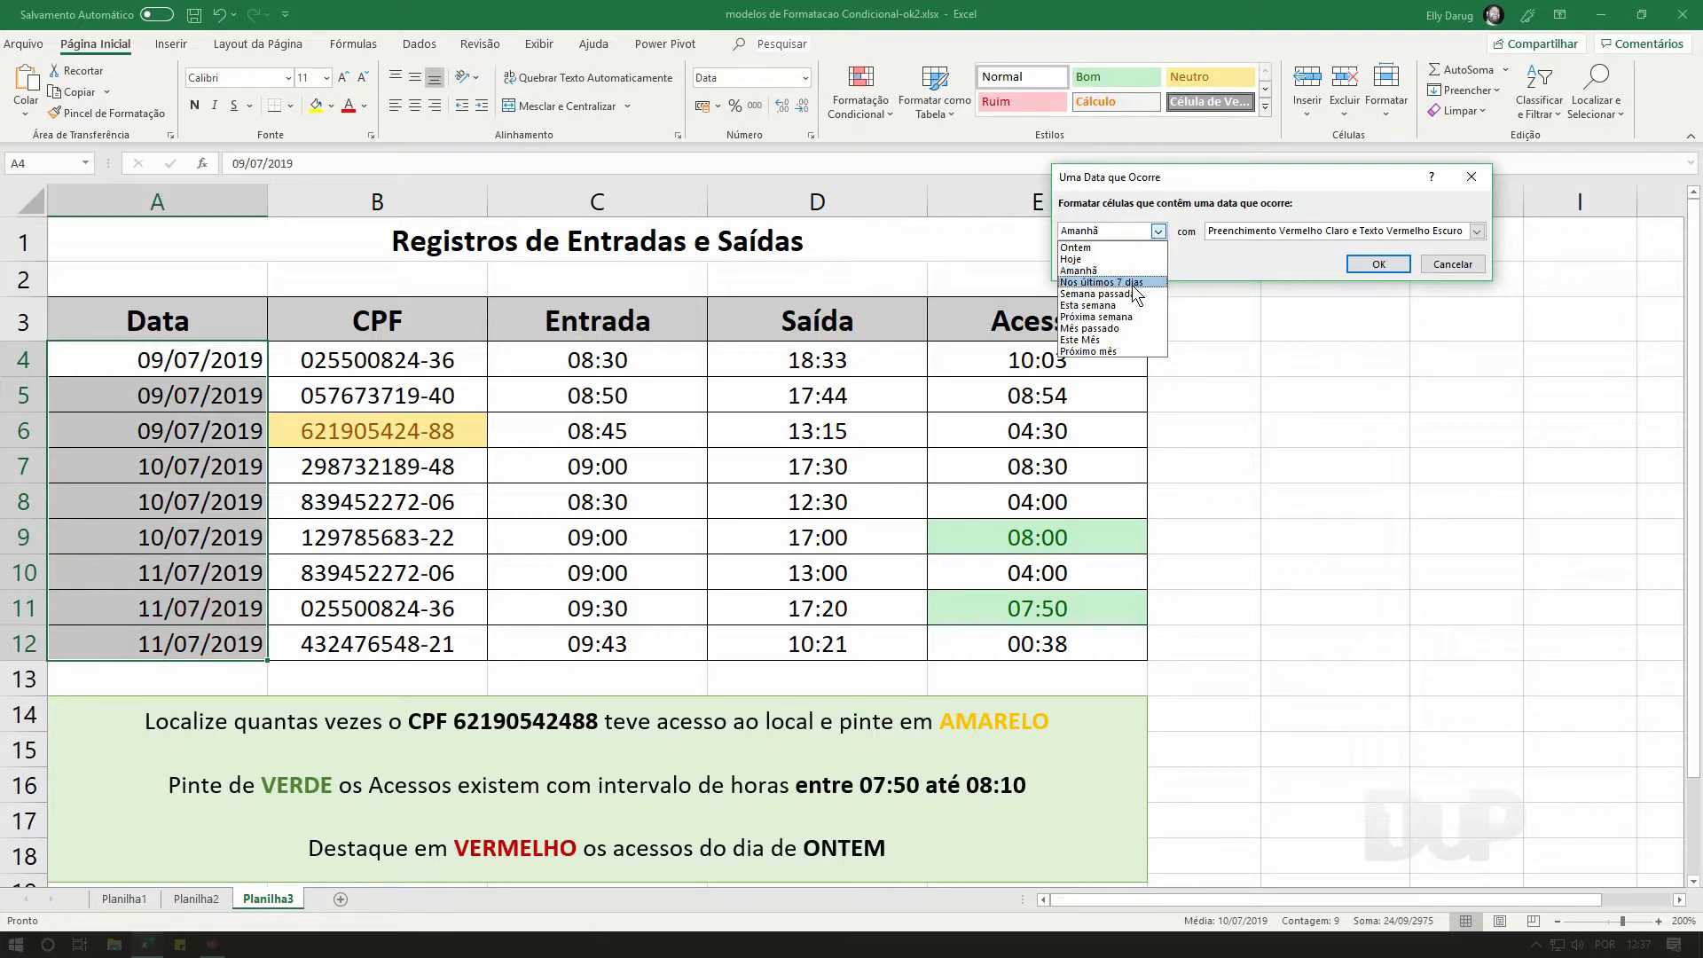
left_click(1123, 284)
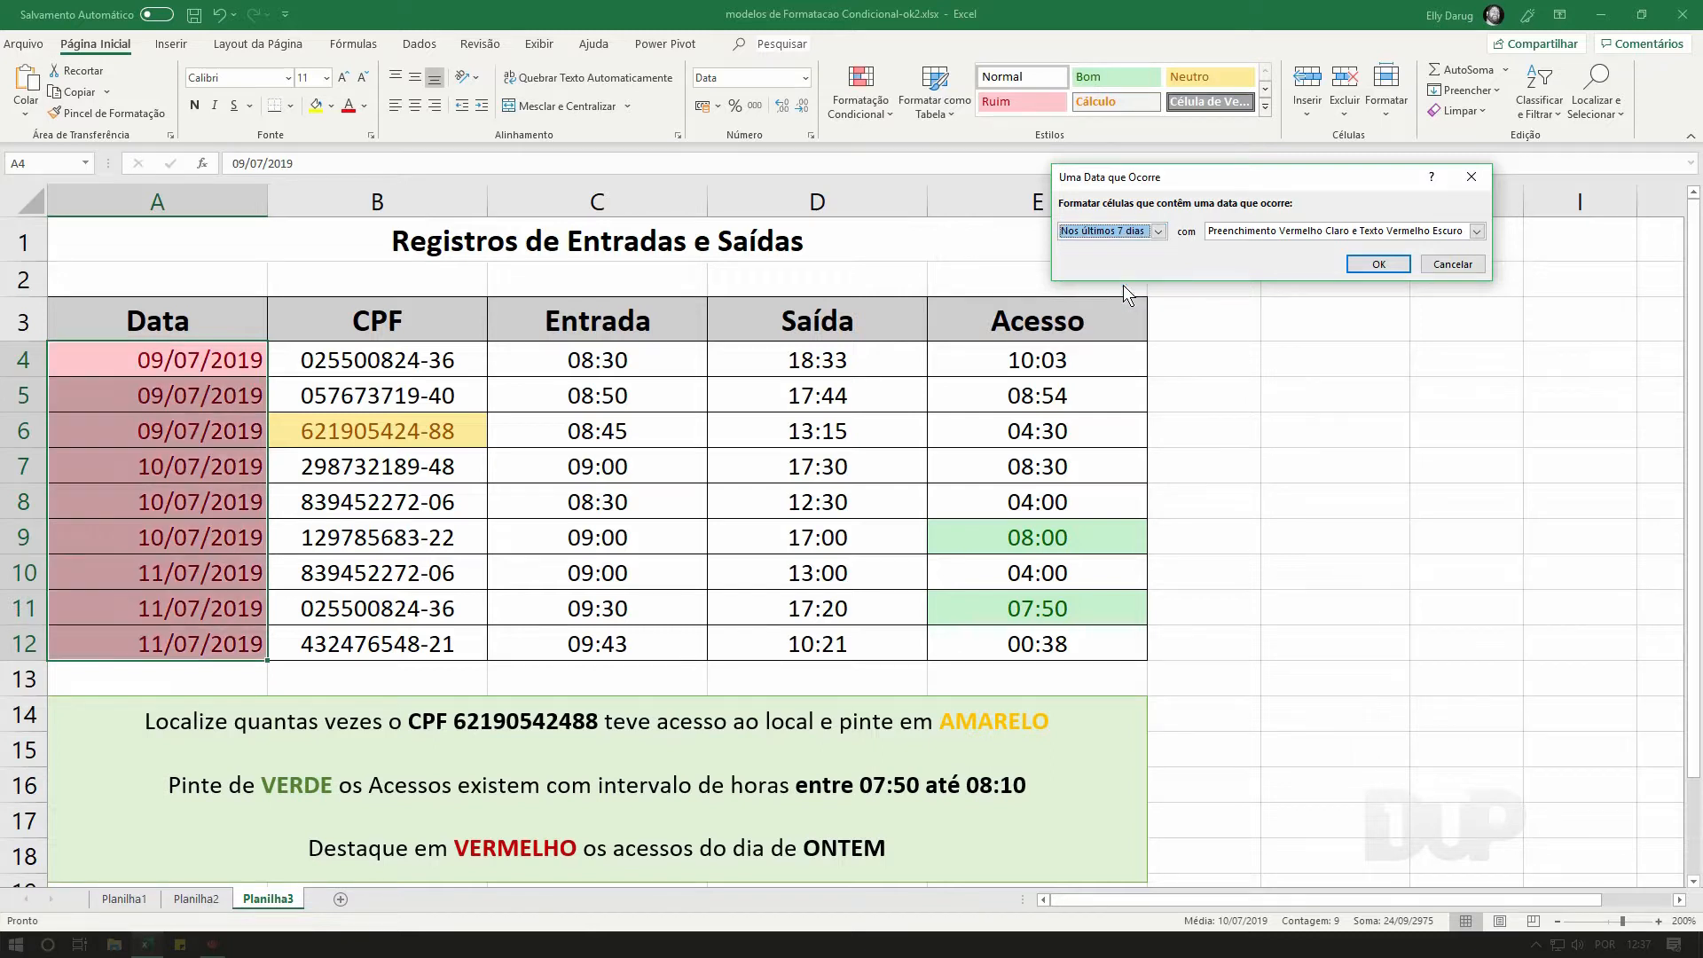
- Set the date rule's period to Ontem and apply it with Preenchimento Vermelho Claro e Texto Vermelho Escuro
left_click(1160, 231)
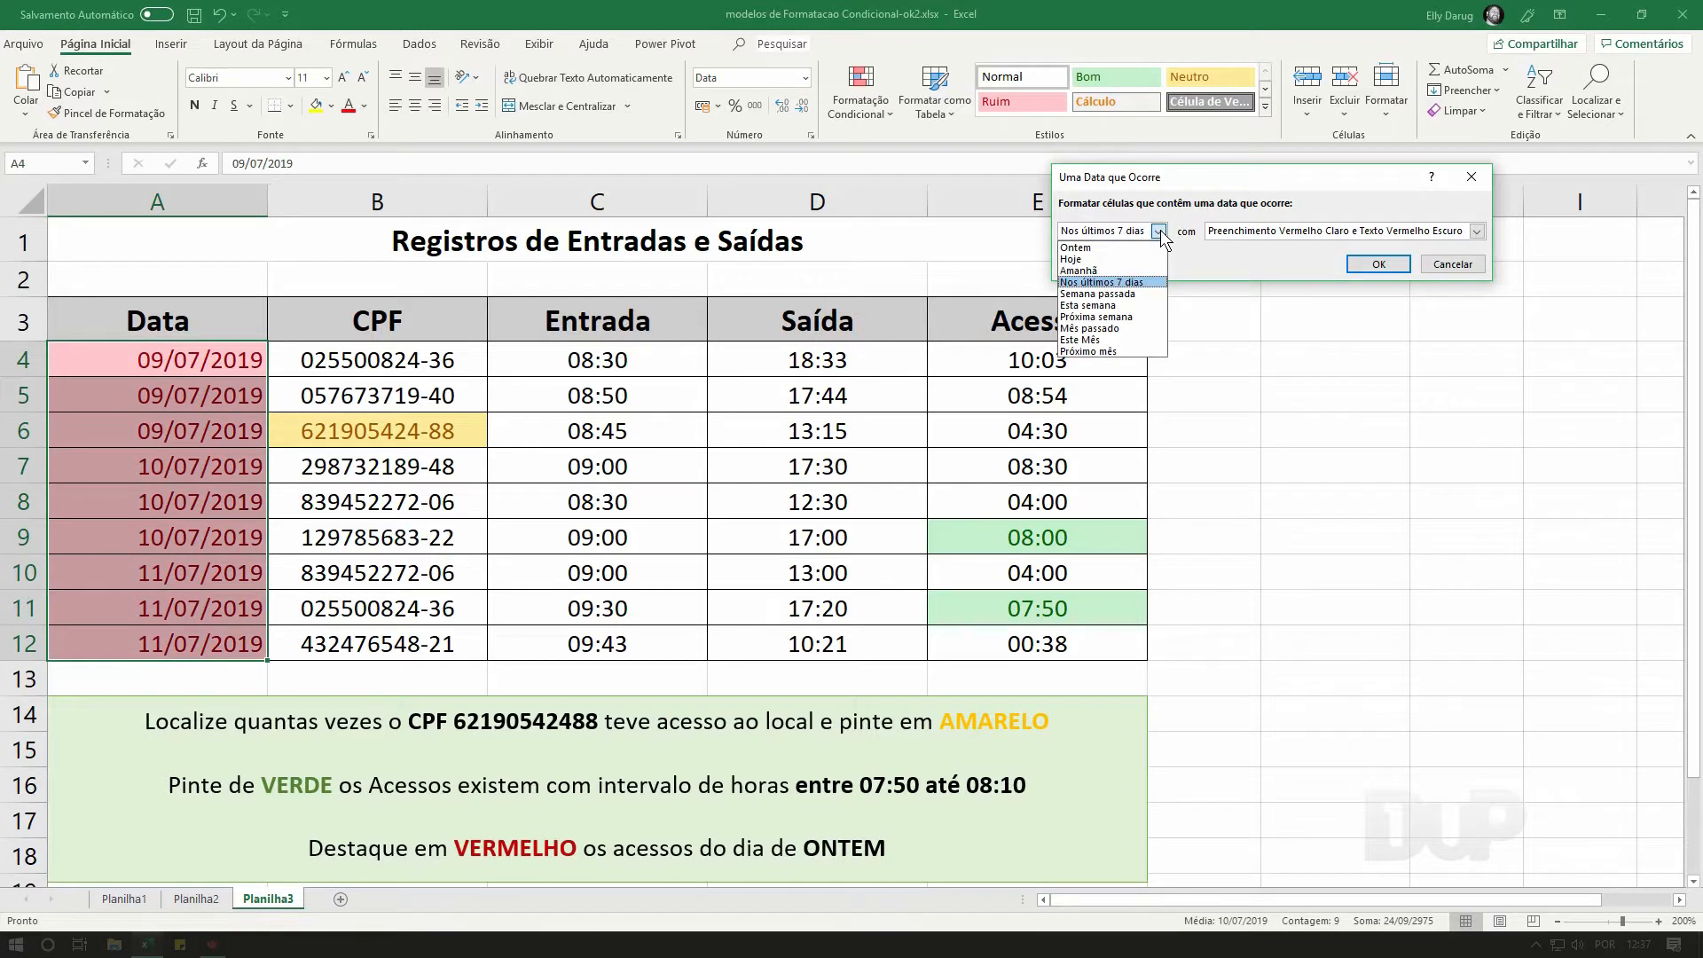
left_click(1139, 246)
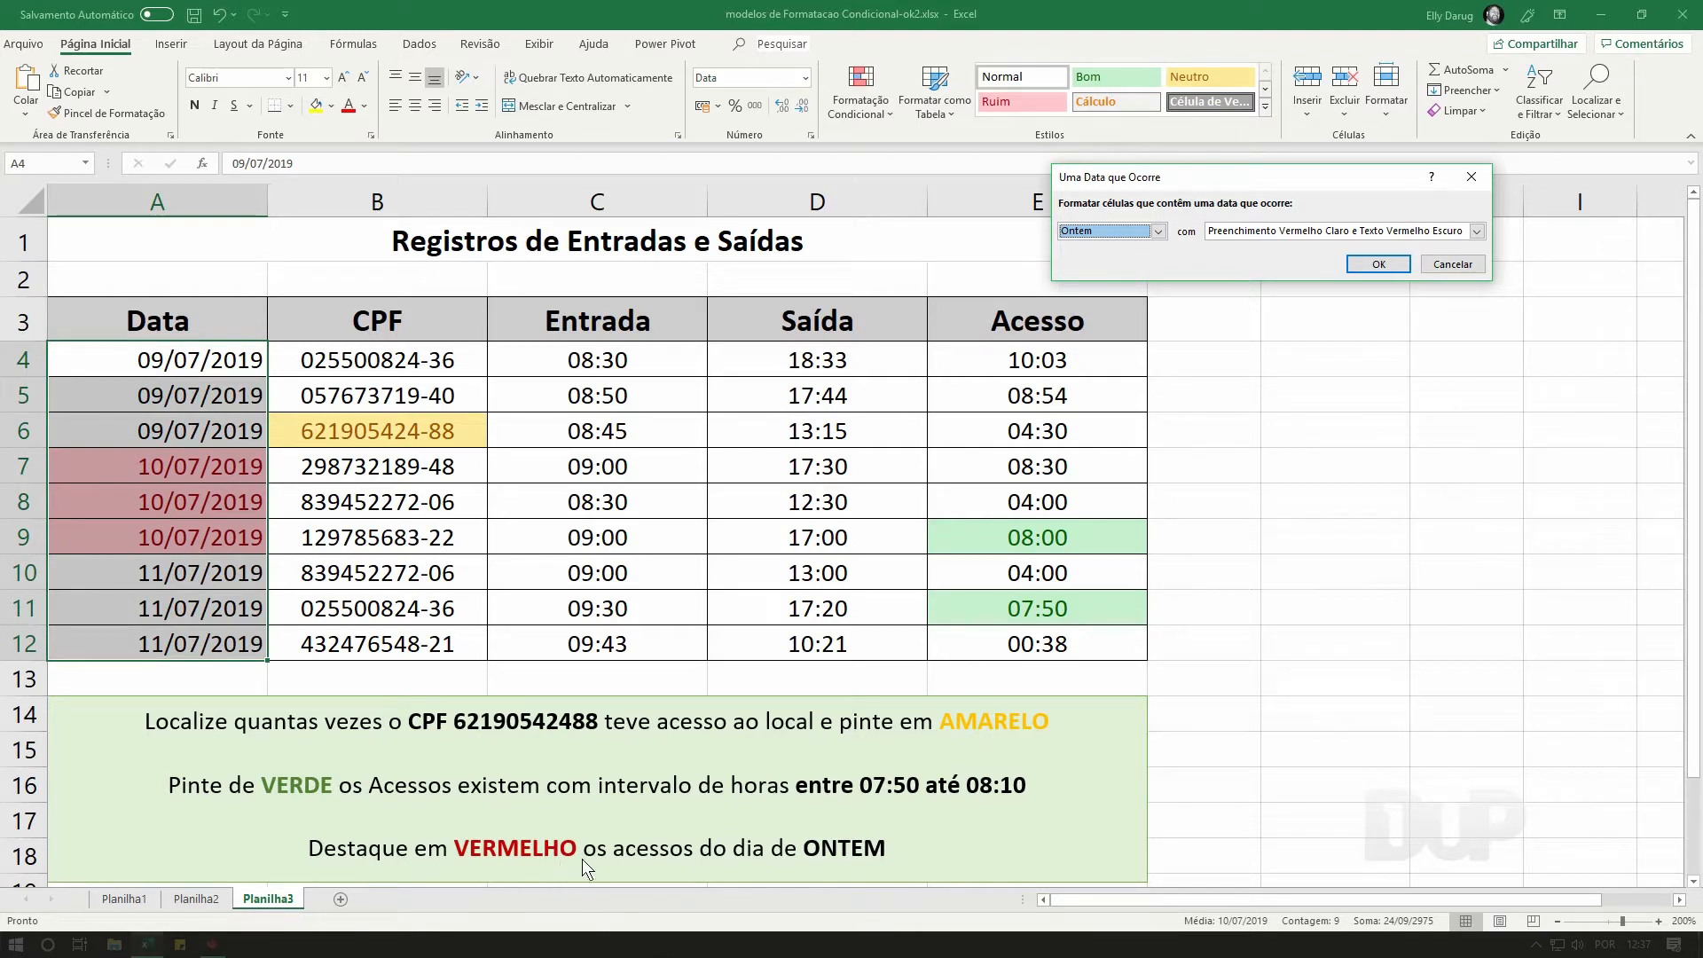
left_click(1381, 265)
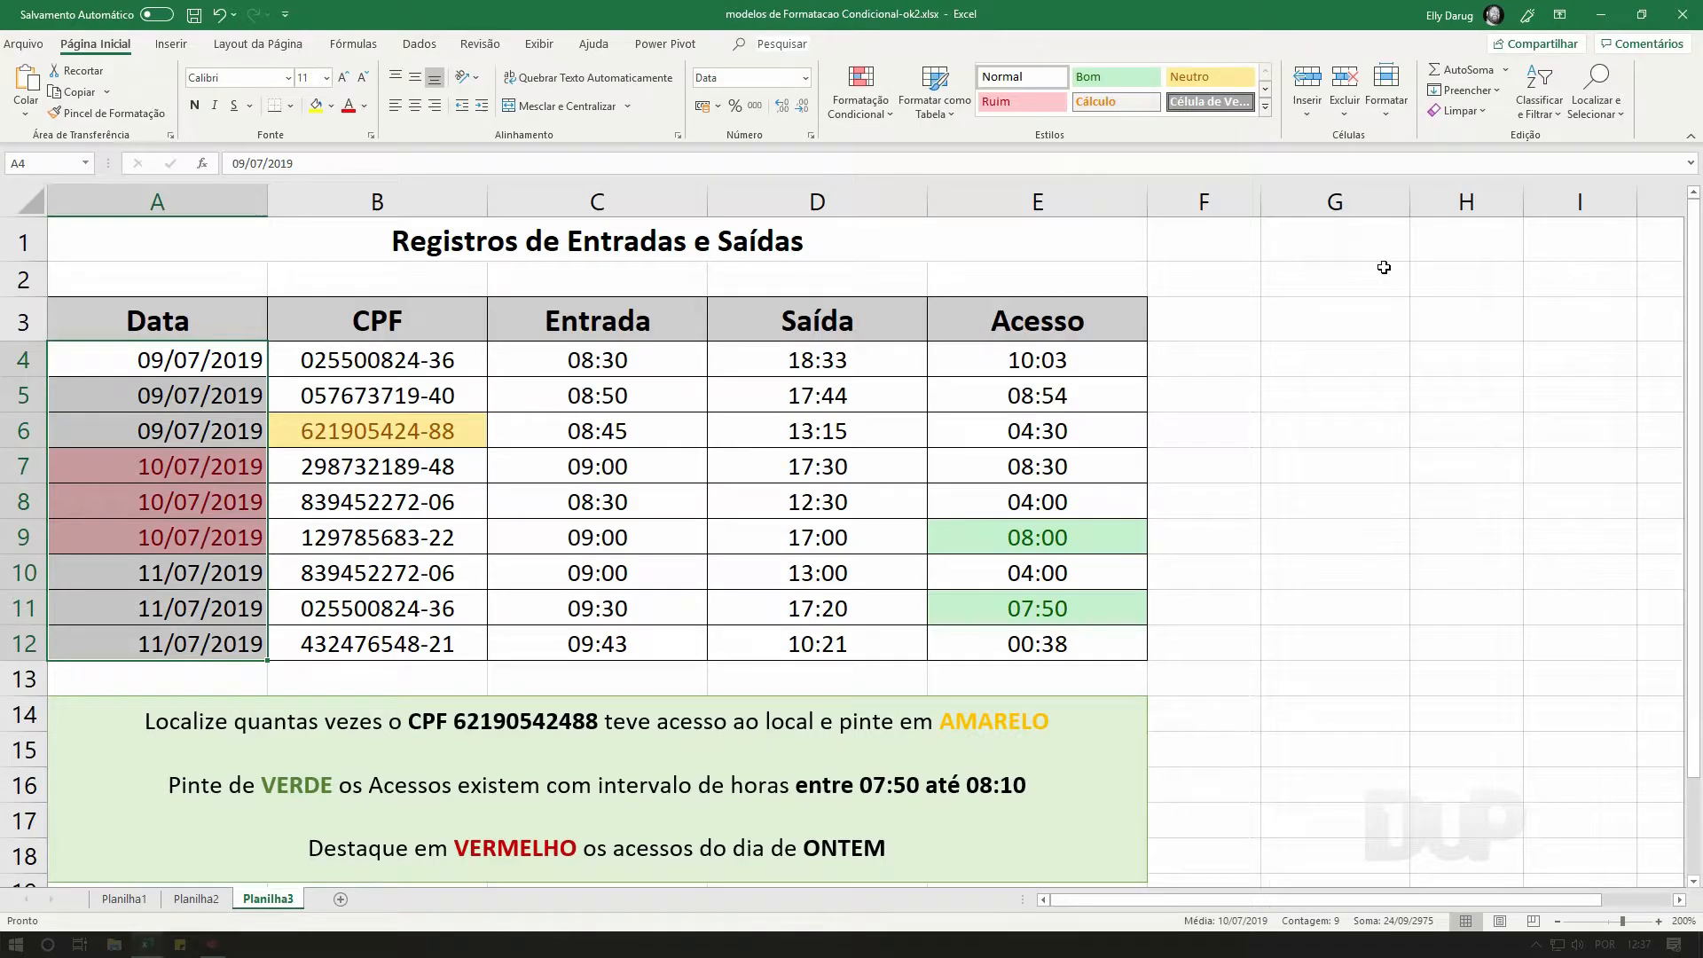